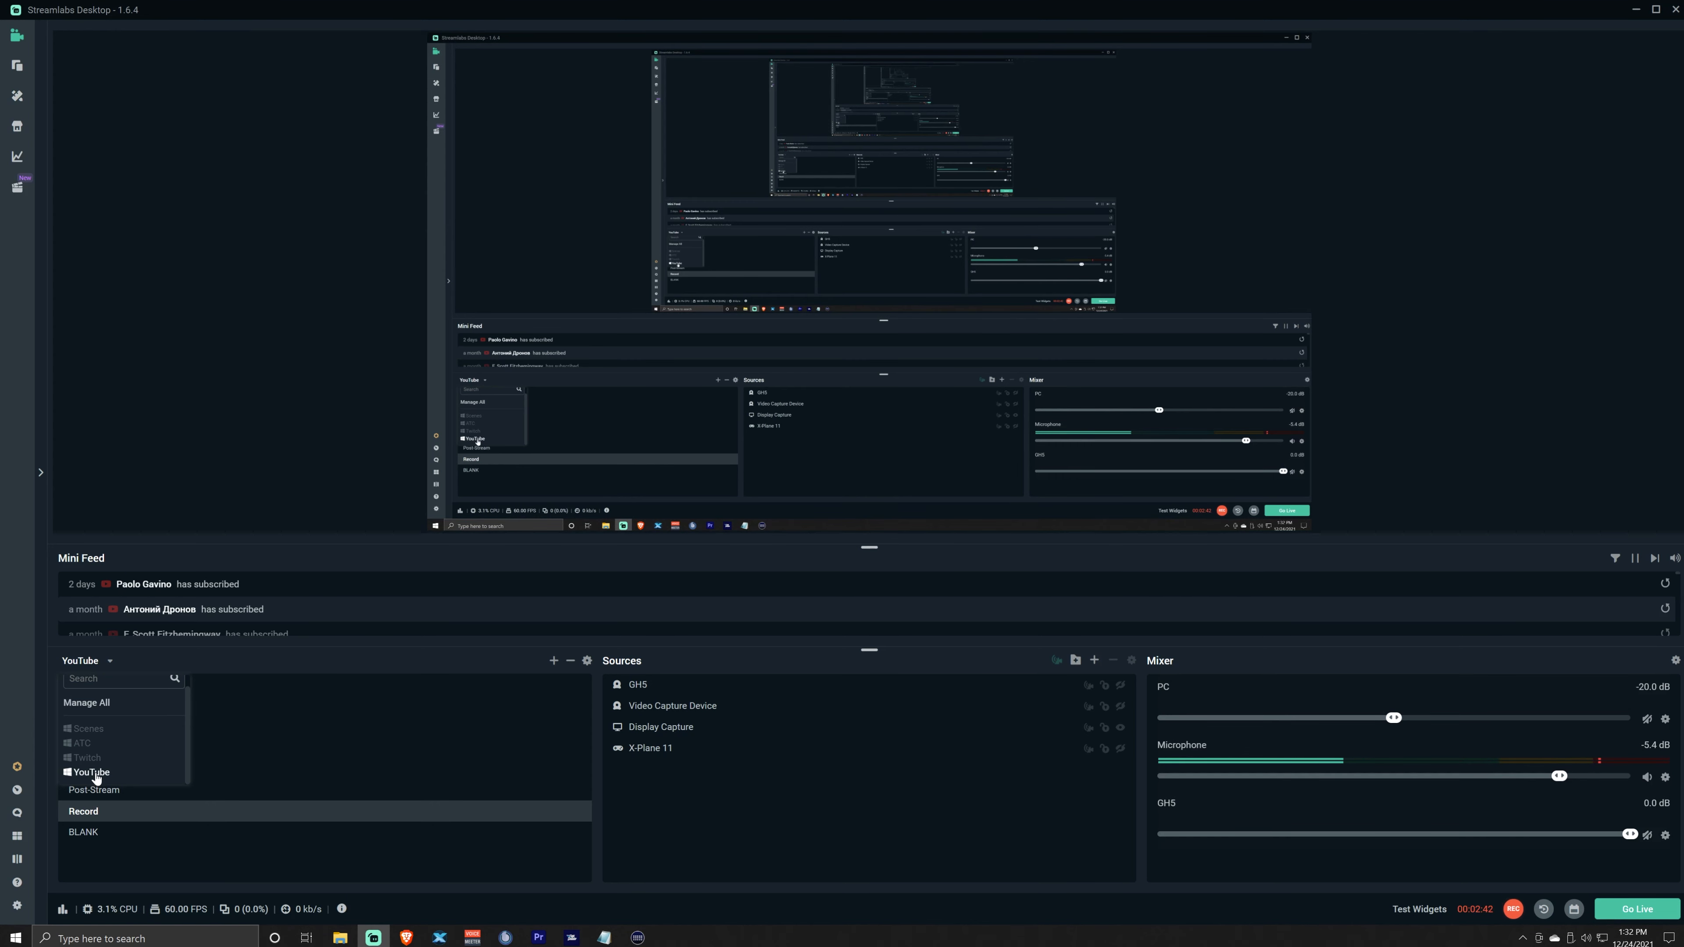
Step: Preview the Pre-Stream, Main, Standby, Ending and BLANK scenes of the YouTube collection, finishing on the Record scene
{"action": "left_click", "coordinate": [785, 807]}
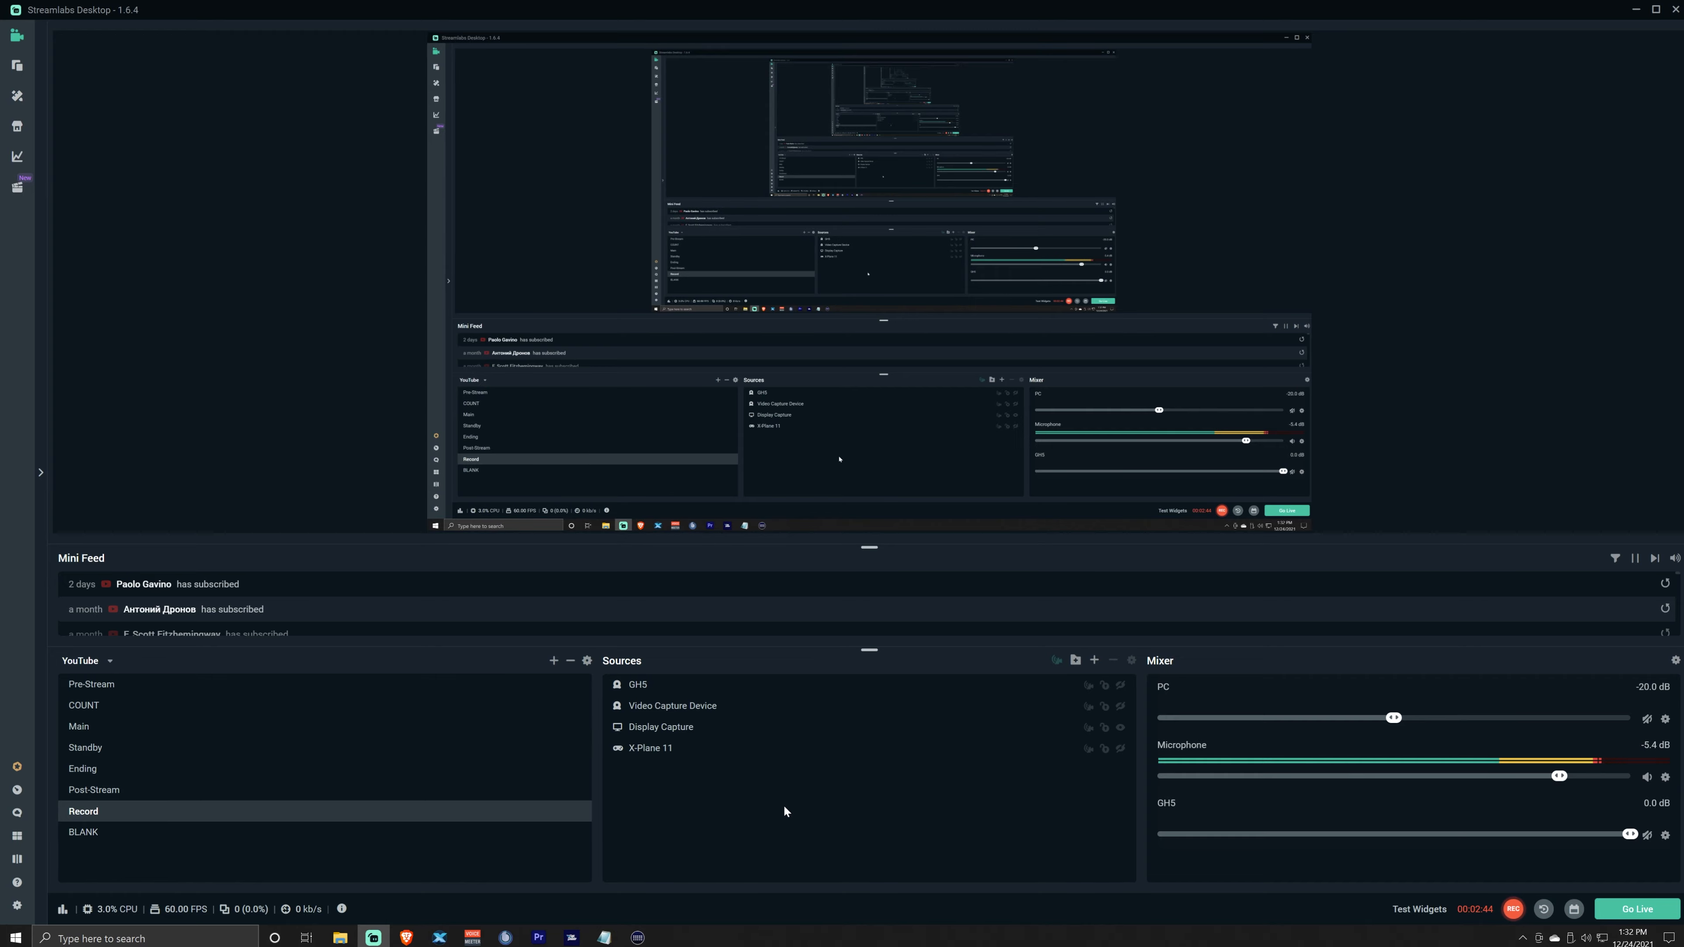
{"action": "left_click", "coordinate": [115, 693]}
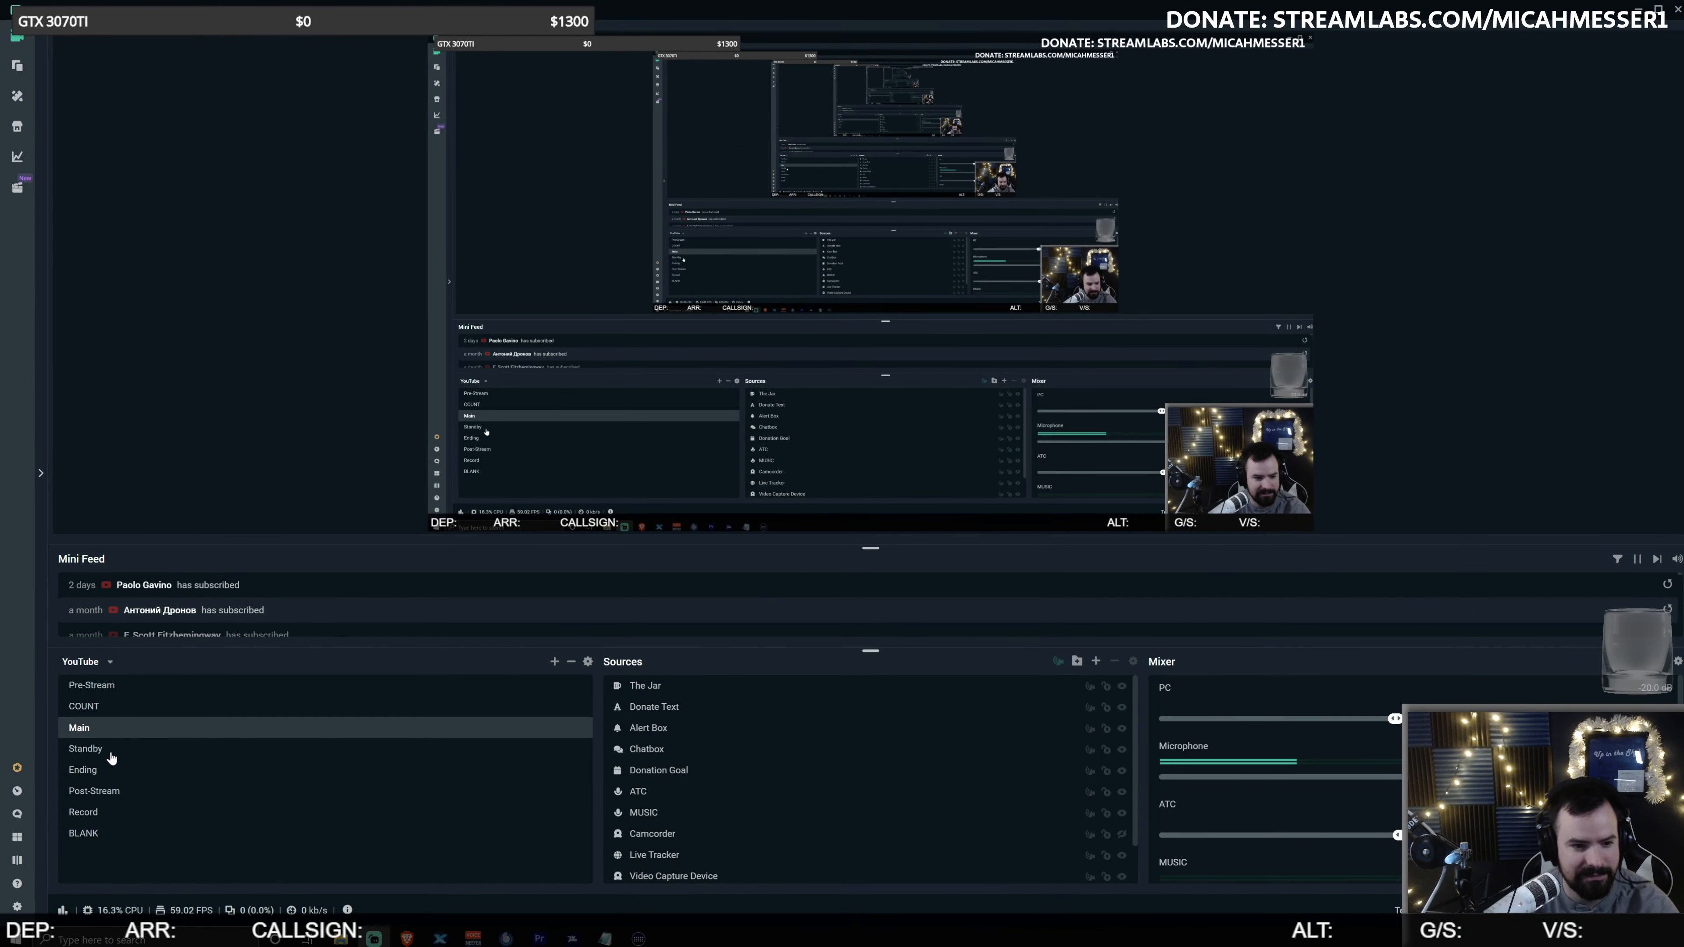
{"action": "left_click", "coordinate": [111, 749]}
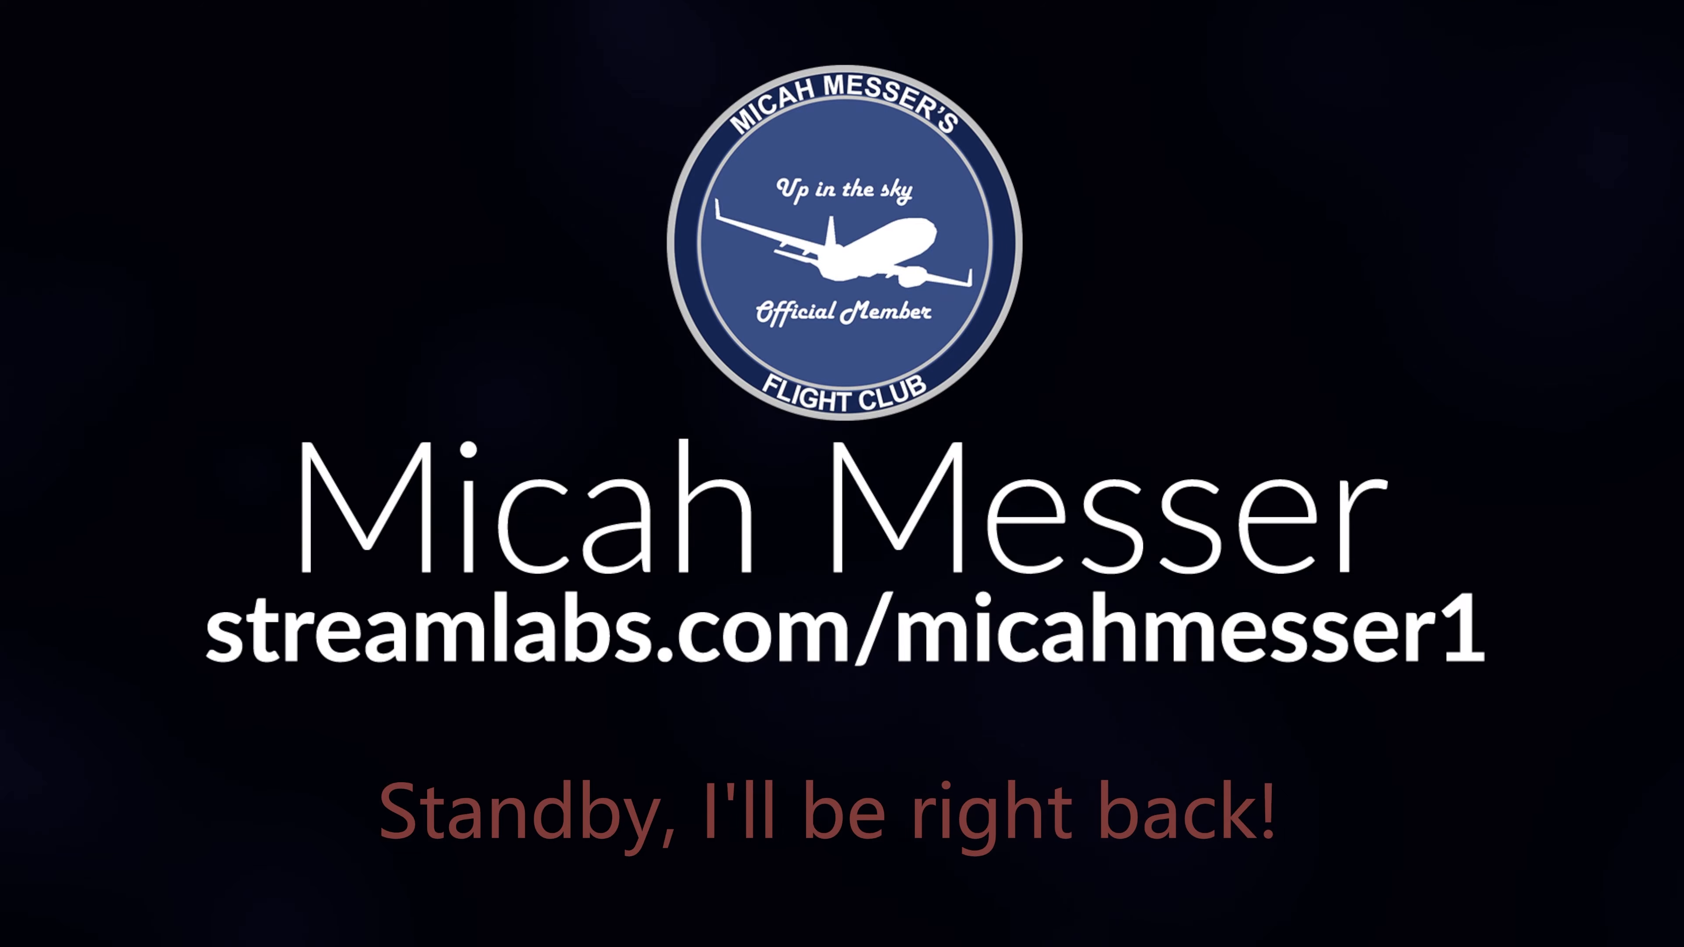
{"action": "left_click", "coordinate": [106, 772]}
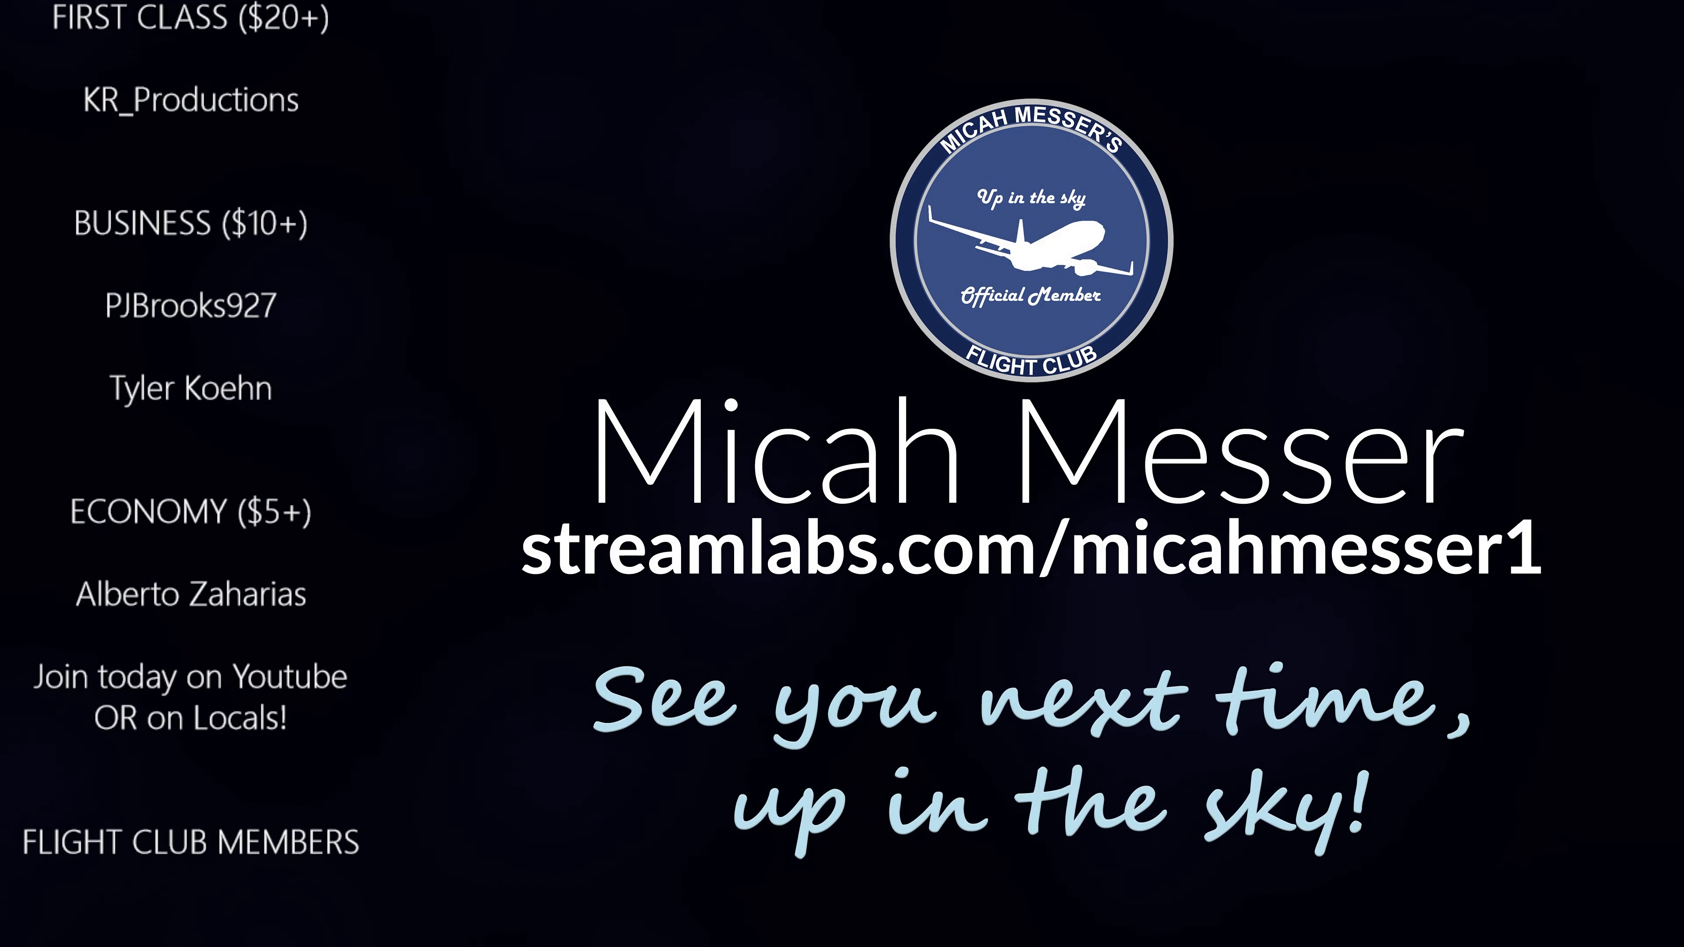
{"action": "left_click", "coordinate": [98, 812]}
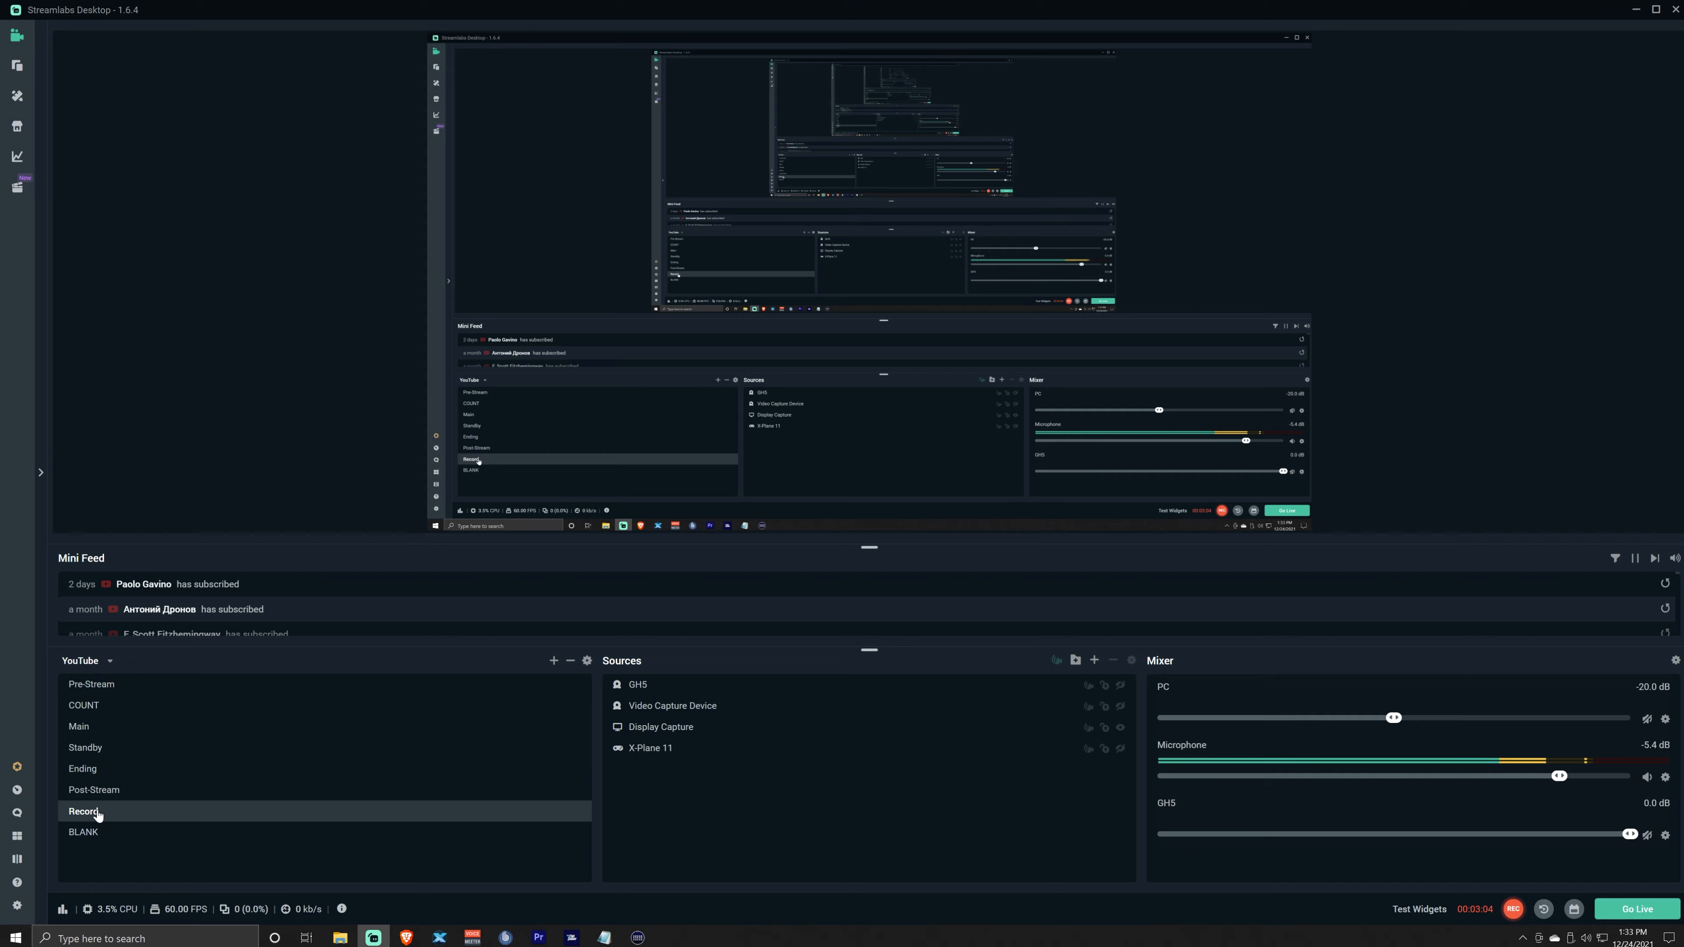
{"action": "left_click", "coordinate": [106, 833]}
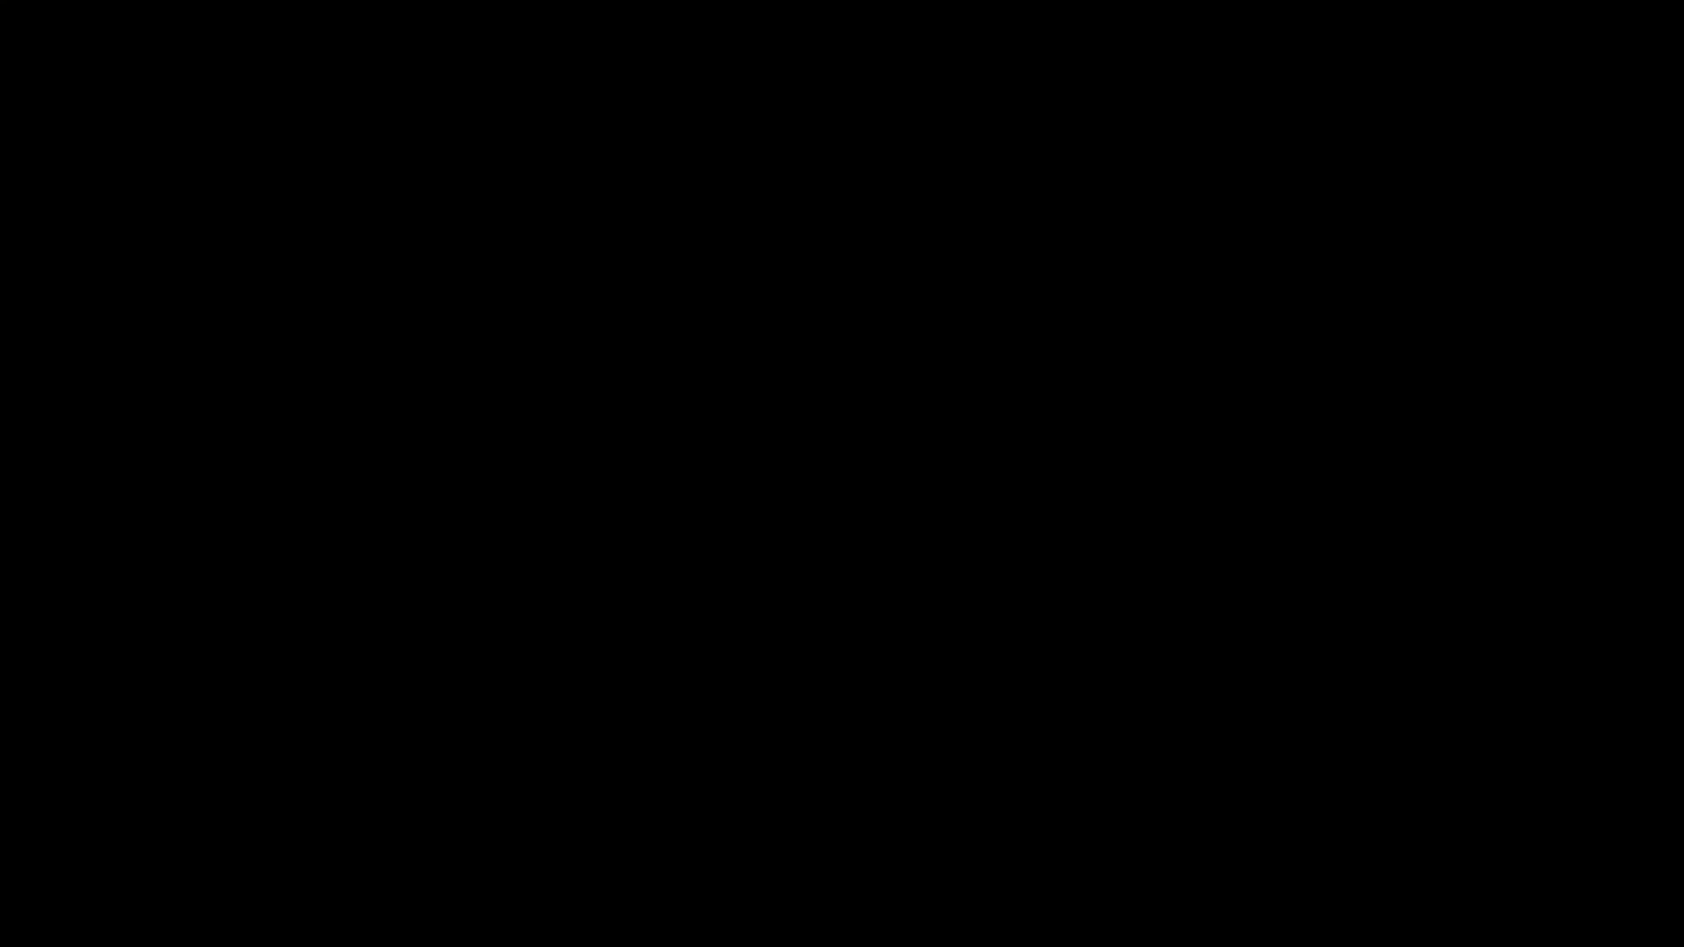
{"action": "left_click", "coordinate": [110, 813]}
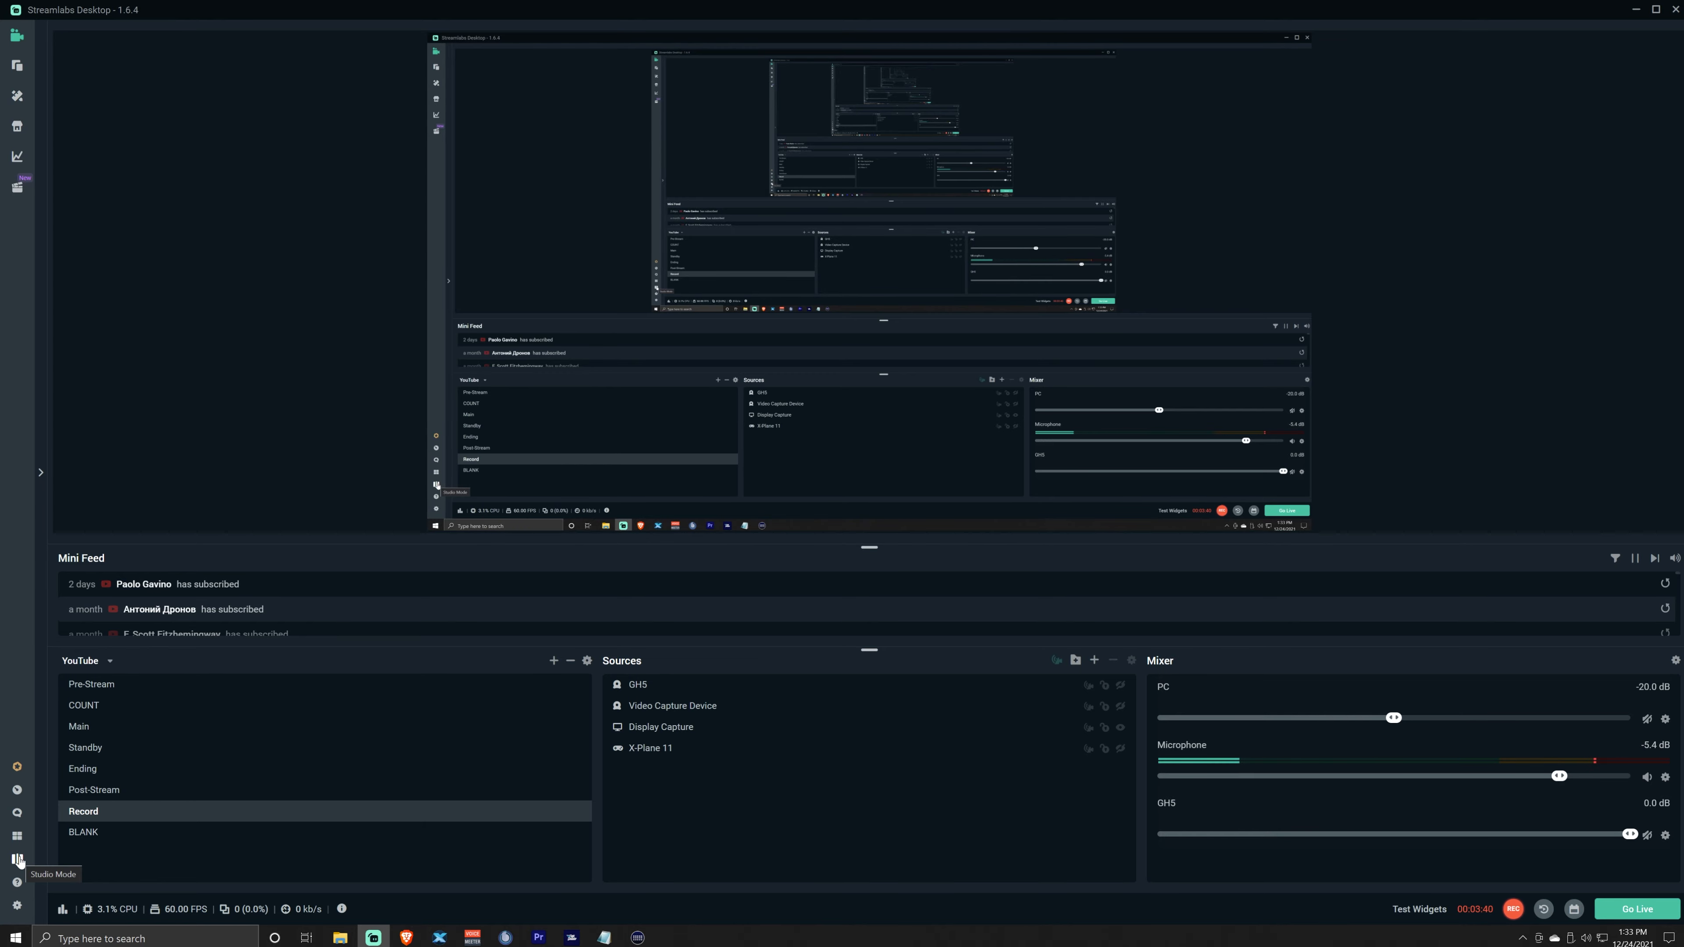
Step: Enable Studio Mode, load the Main scene into the edit preview and transition it to live
{"action": "left_click", "coordinate": [18, 861]}
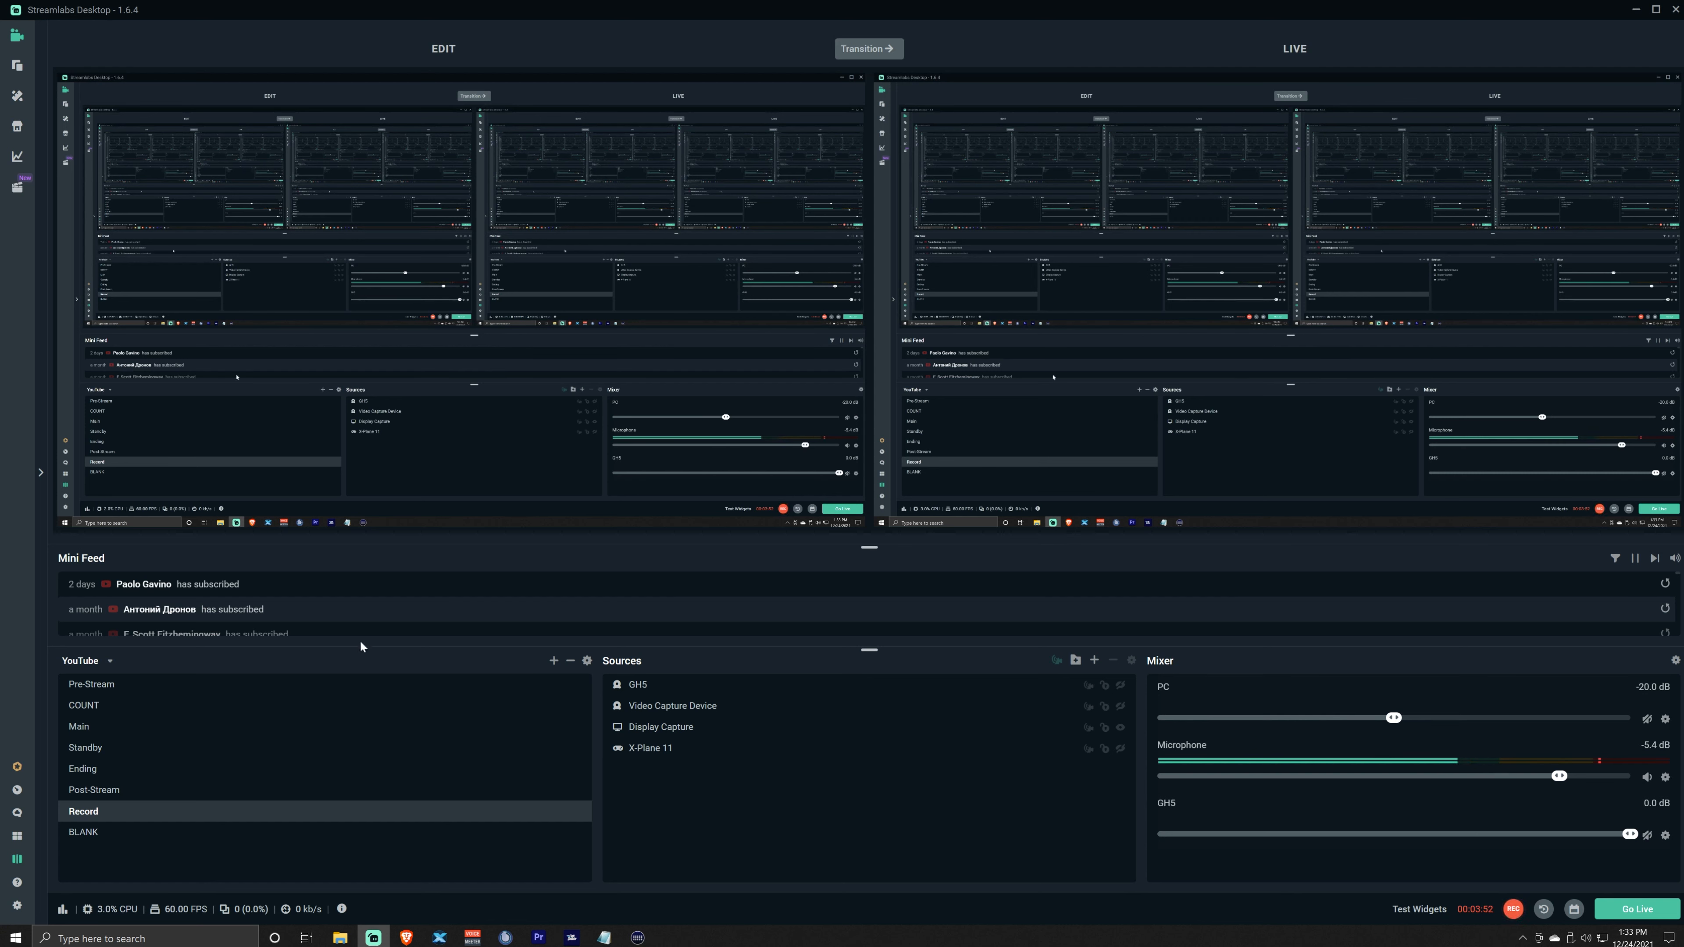
{"action": "left_click", "coordinate": [87, 730]}
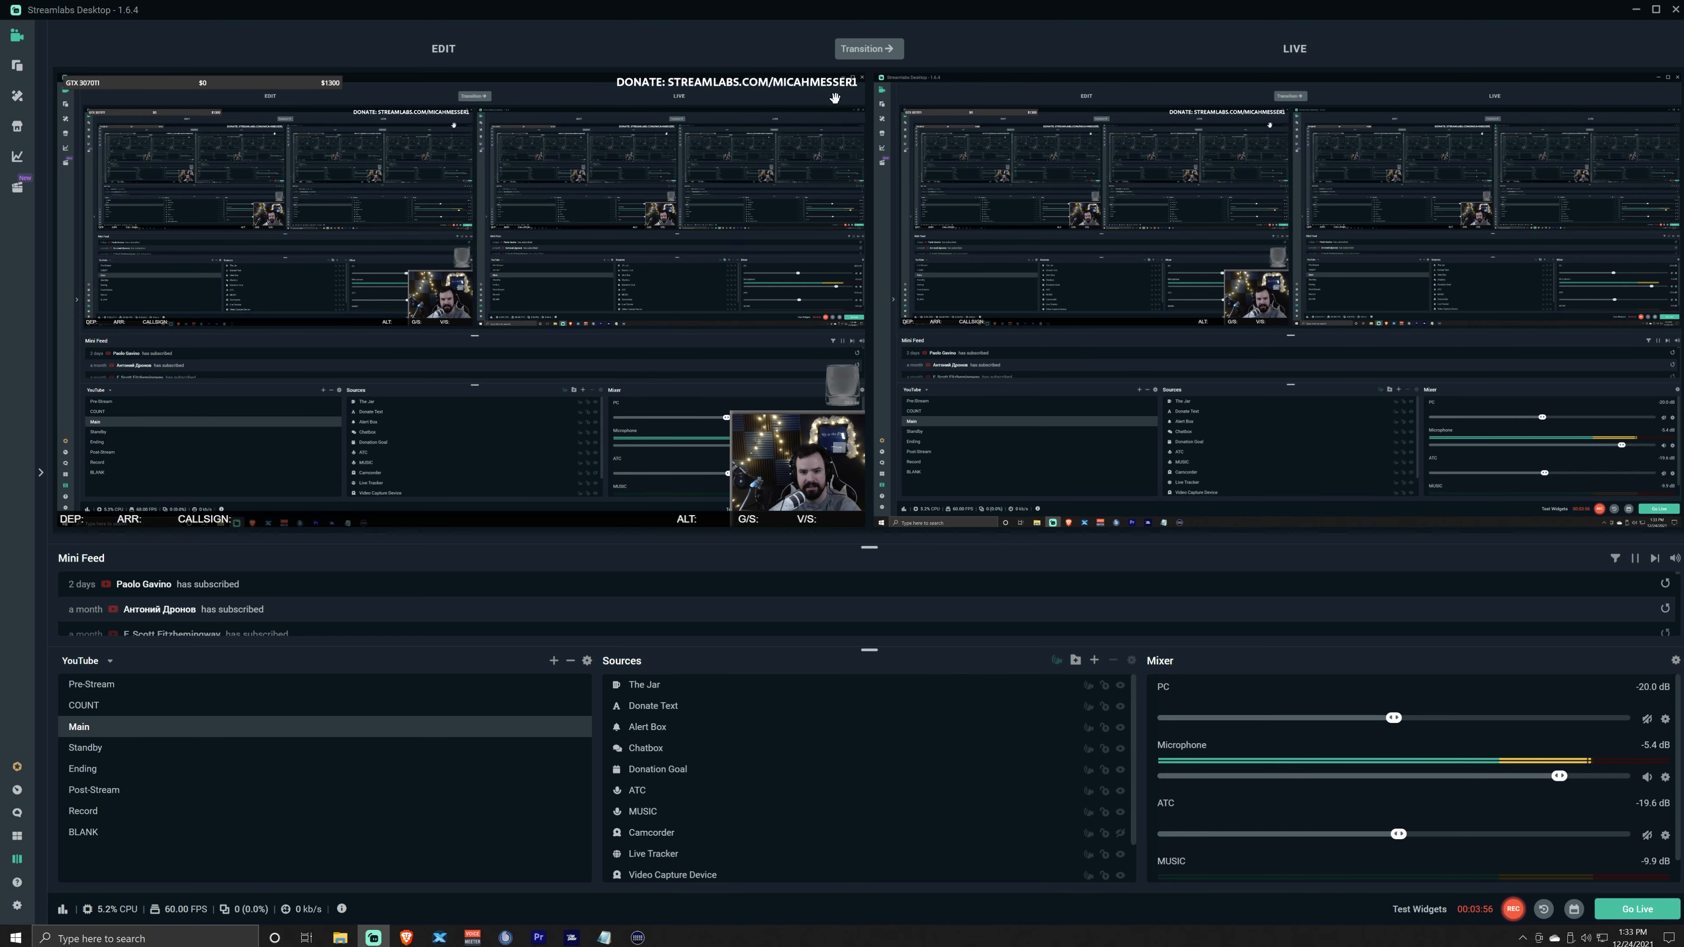
{"action": "left_click", "coordinate": [871, 52]}
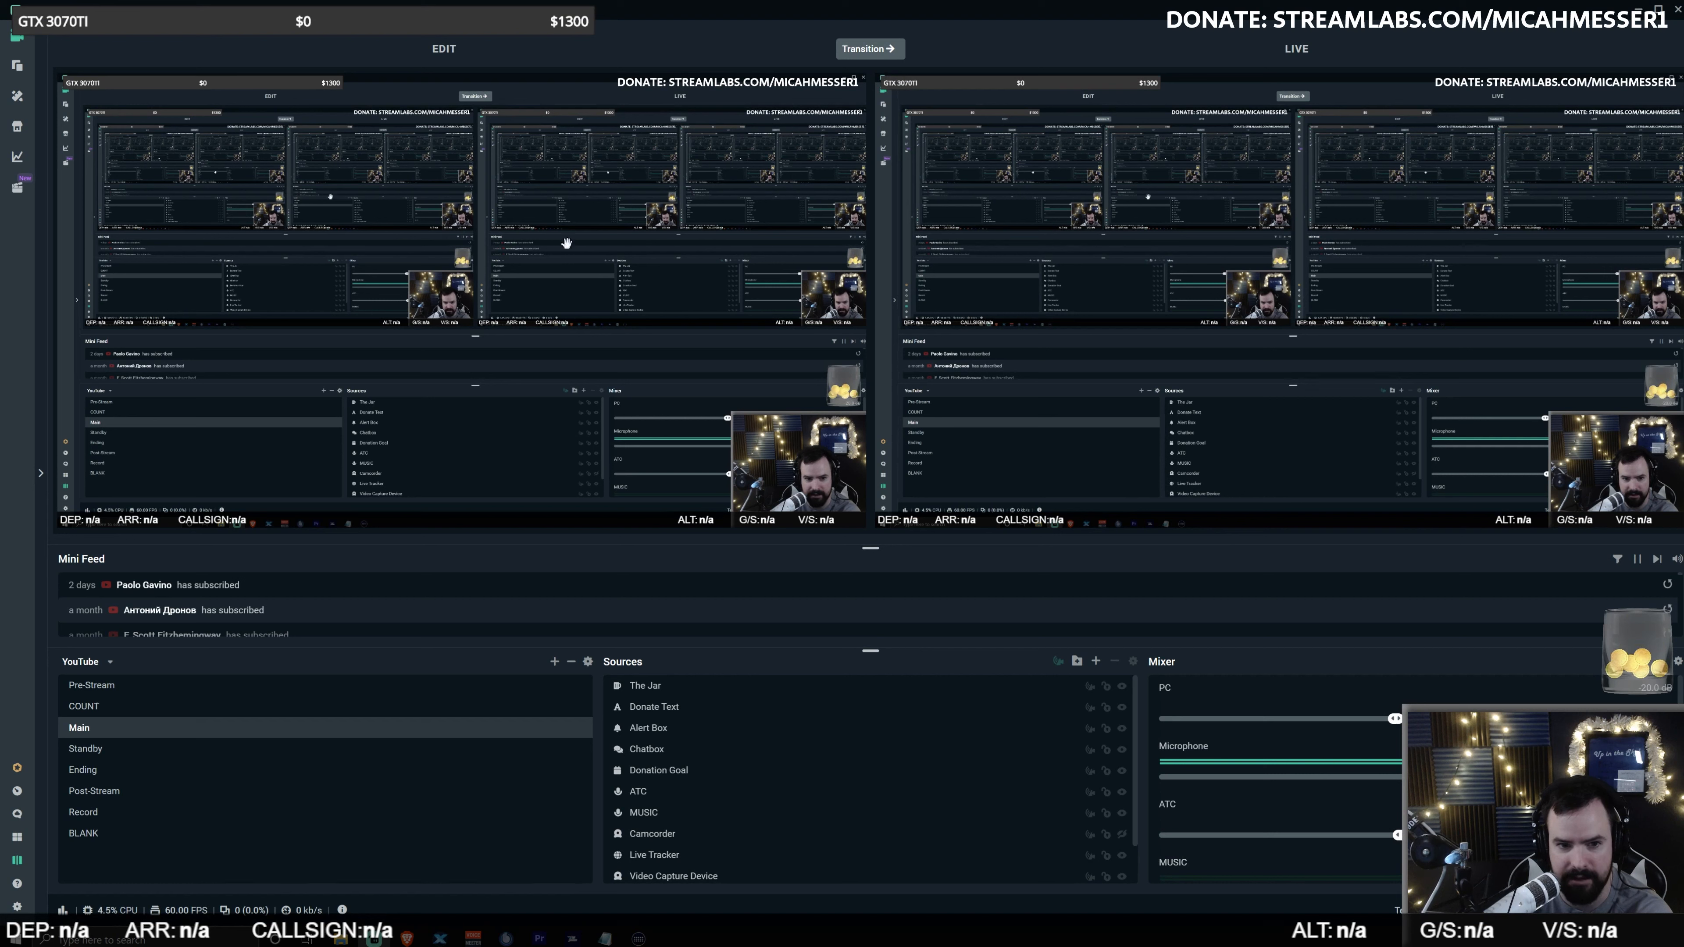
Step: Shift the Live Tracker source slightly to the left in the edit preview and transition it to live before leaving Studio Mode
{"action": "mouse_move", "coordinate": [459, 301]}
{"action": "left_mouse_down"}
{"action": "mouse_move", "coordinate": [452, 372]}
{"action": "mouse_move", "coordinate": [452, 296]}
{"action": "left_mouse_up"}
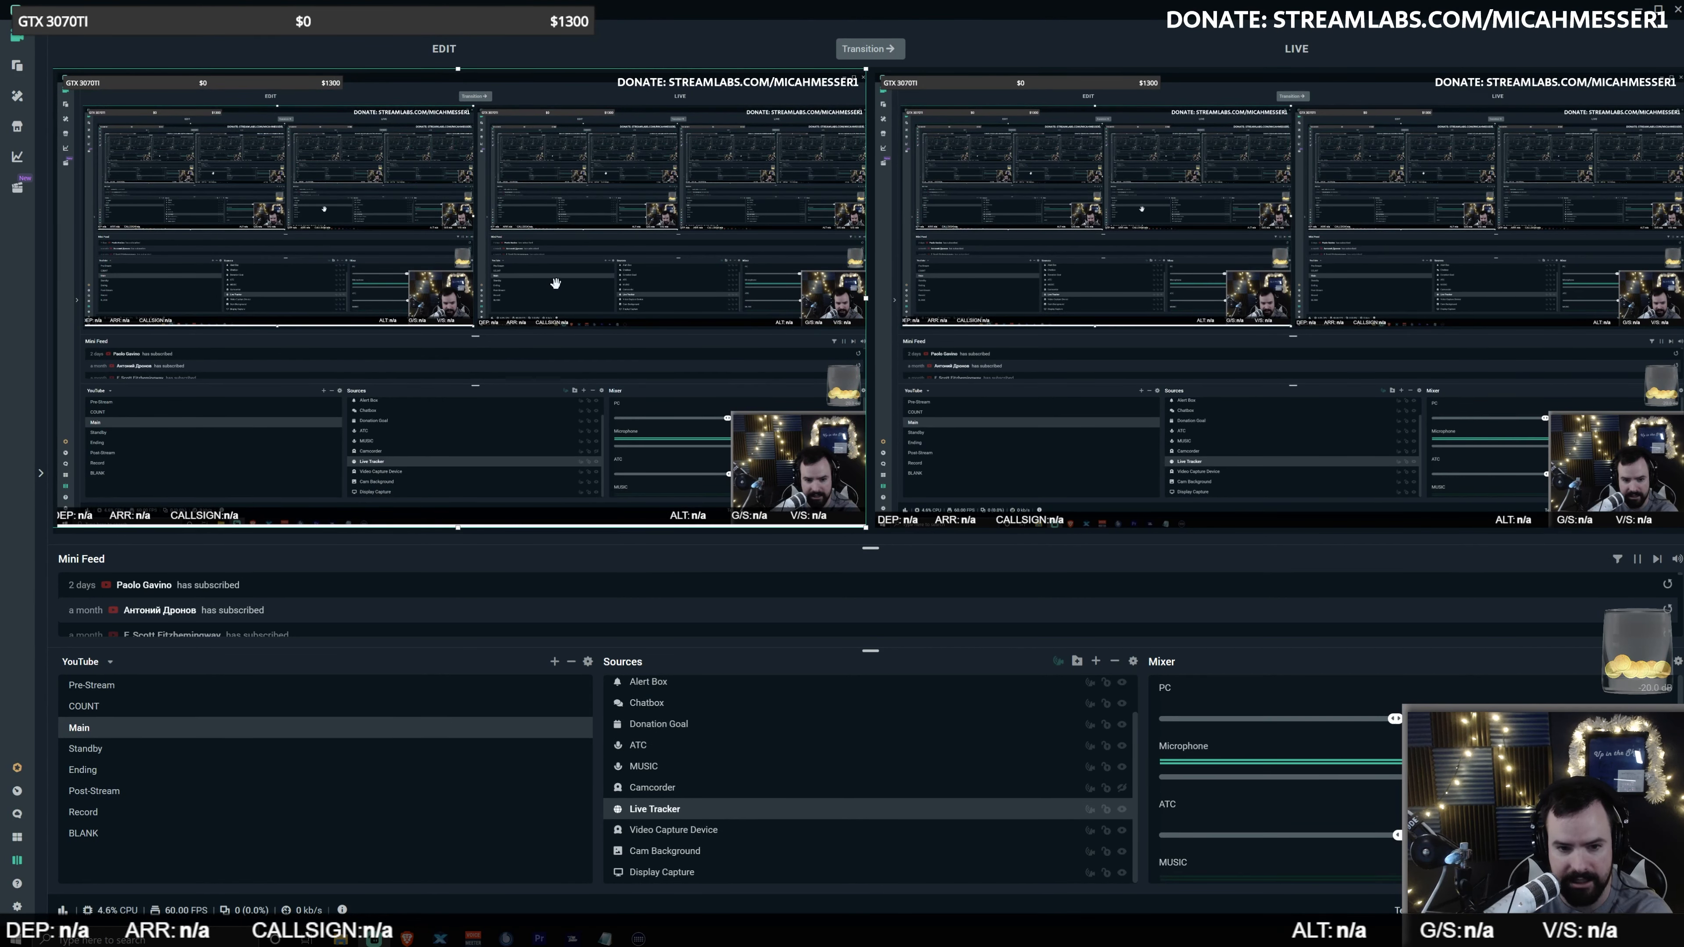
{"action": "left_click_drag", "start_coordinate": [556, 283], "coordinate": [556, 287]}
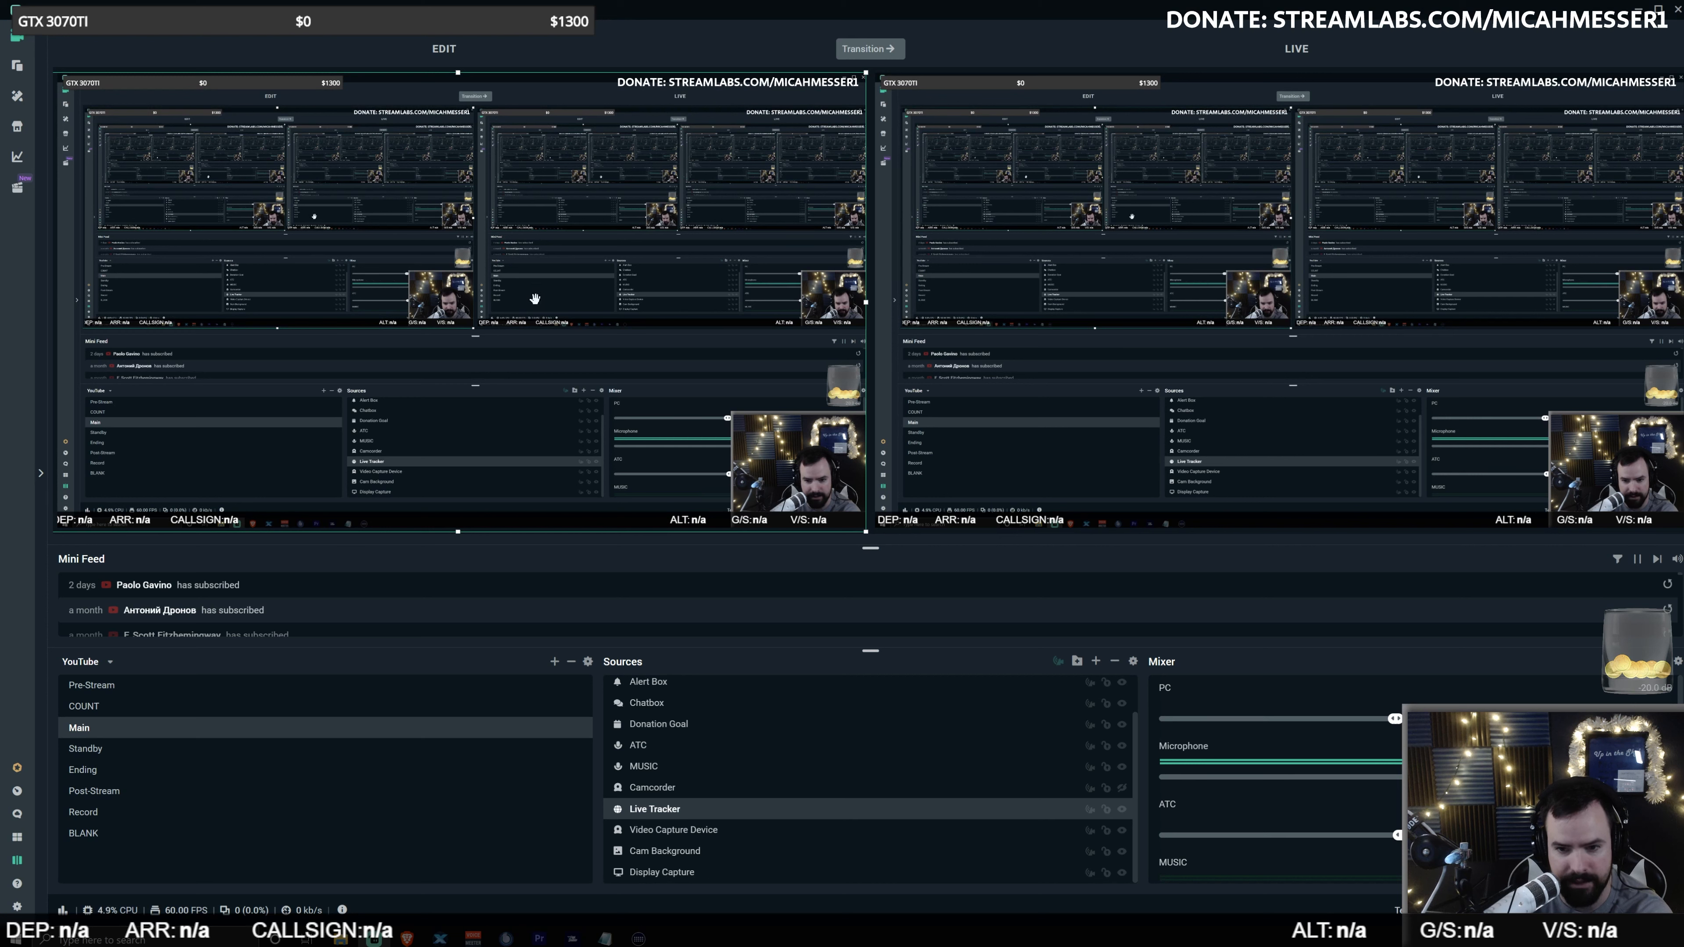
{"action": "left_click", "coordinate": [889, 58]}
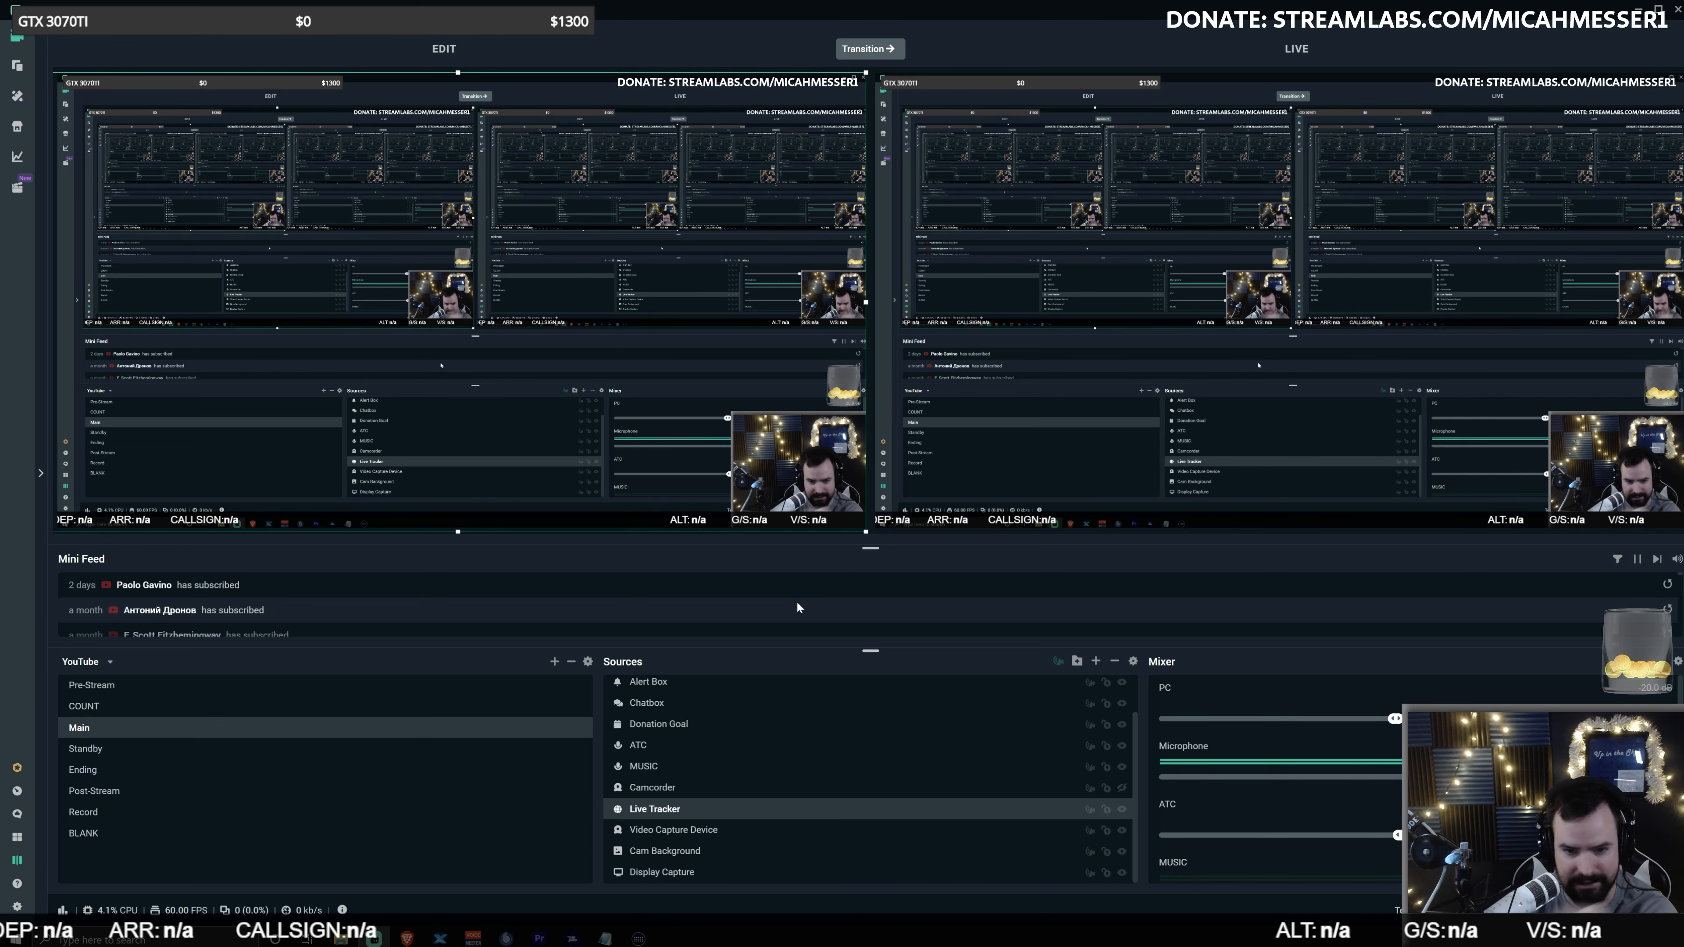
{"action": "left_click", "coordinate": [18, 861]}
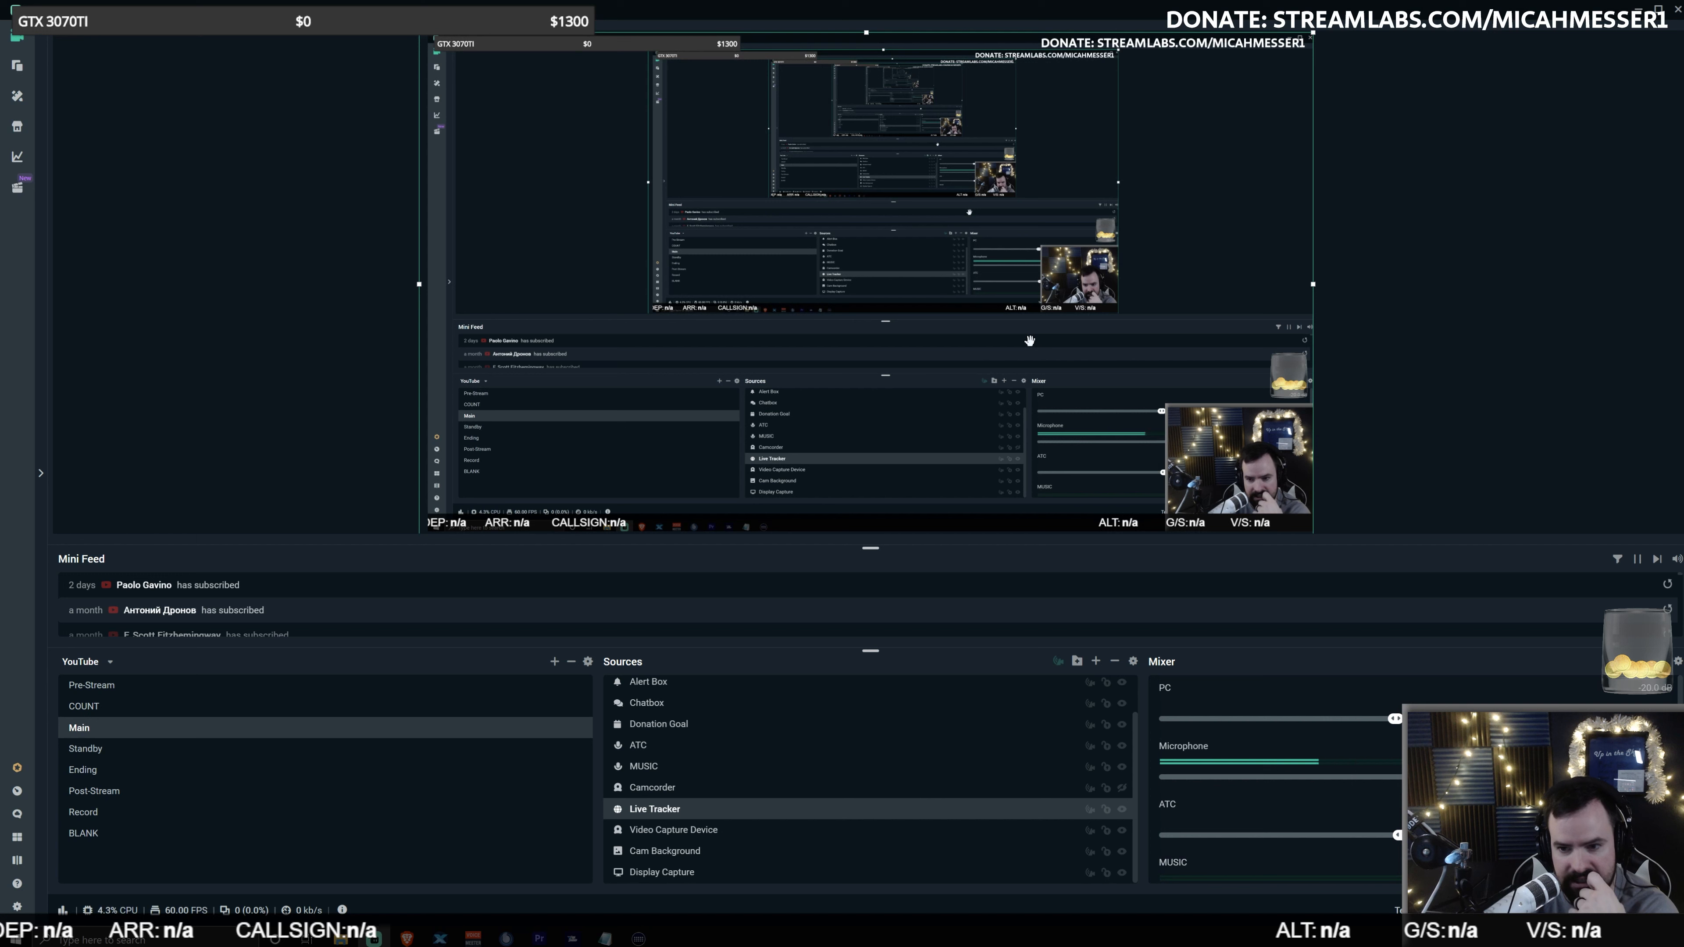
Step: Expand the stream chat beside the preview and widen it for a look, ending with it collapsed
{"action": "left_click", "coordinate": [40, 475]}
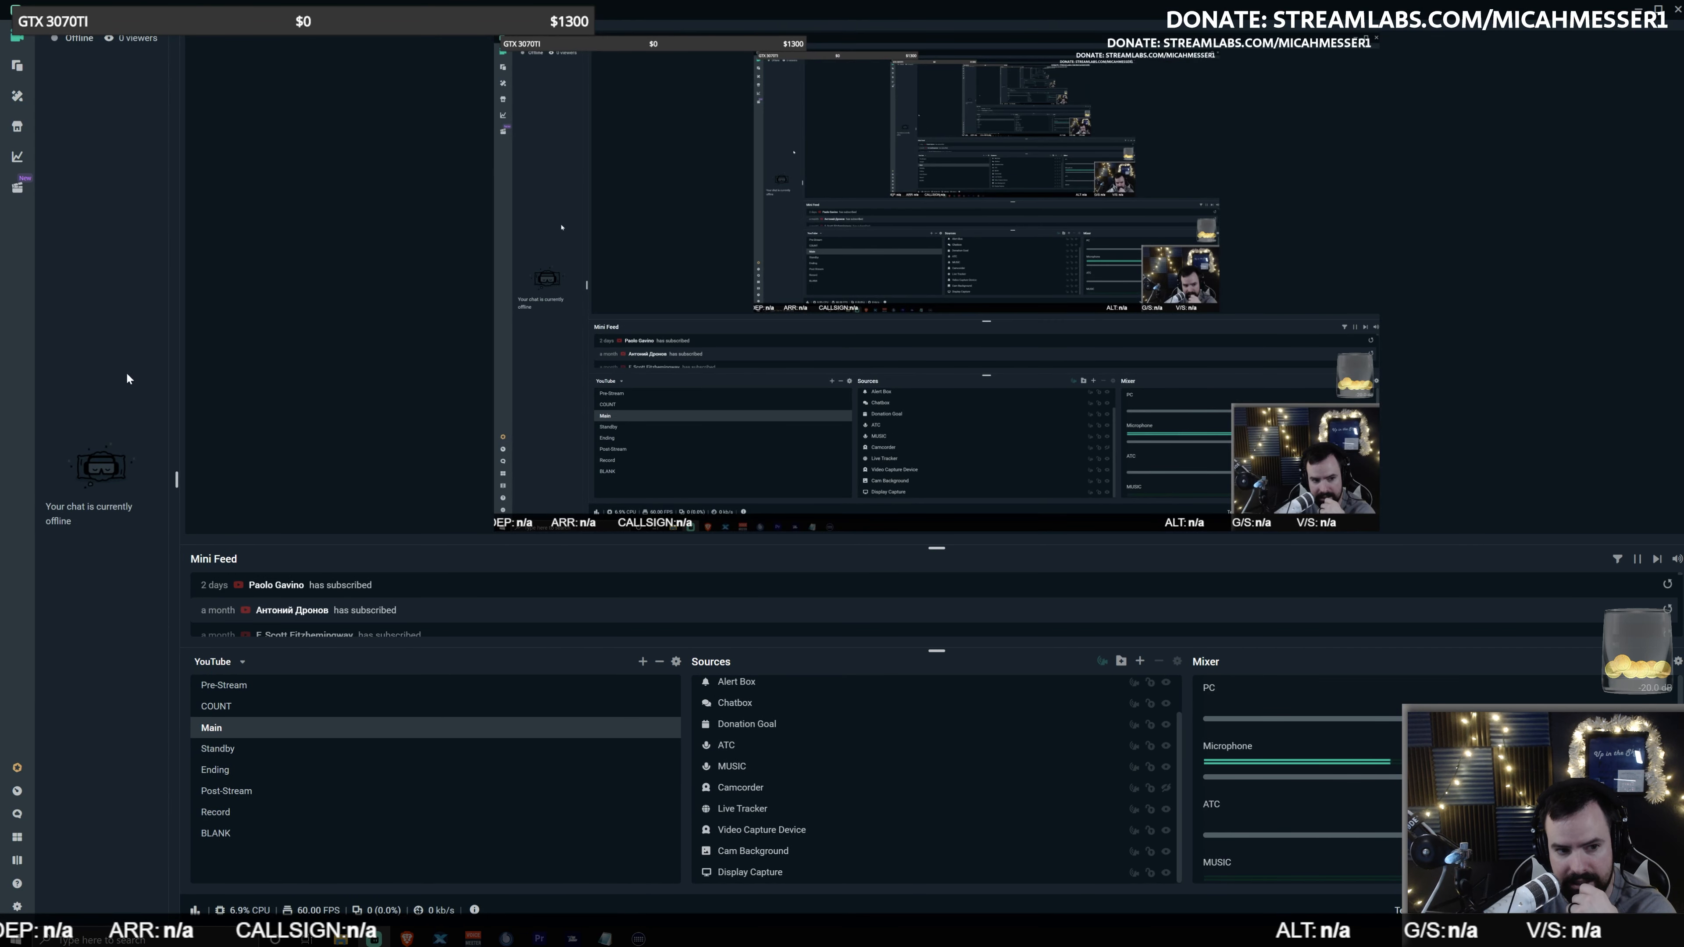
{"action": "left_click_drag", "start_coordinate": [182, 433], "coordinate": [341, 457]}
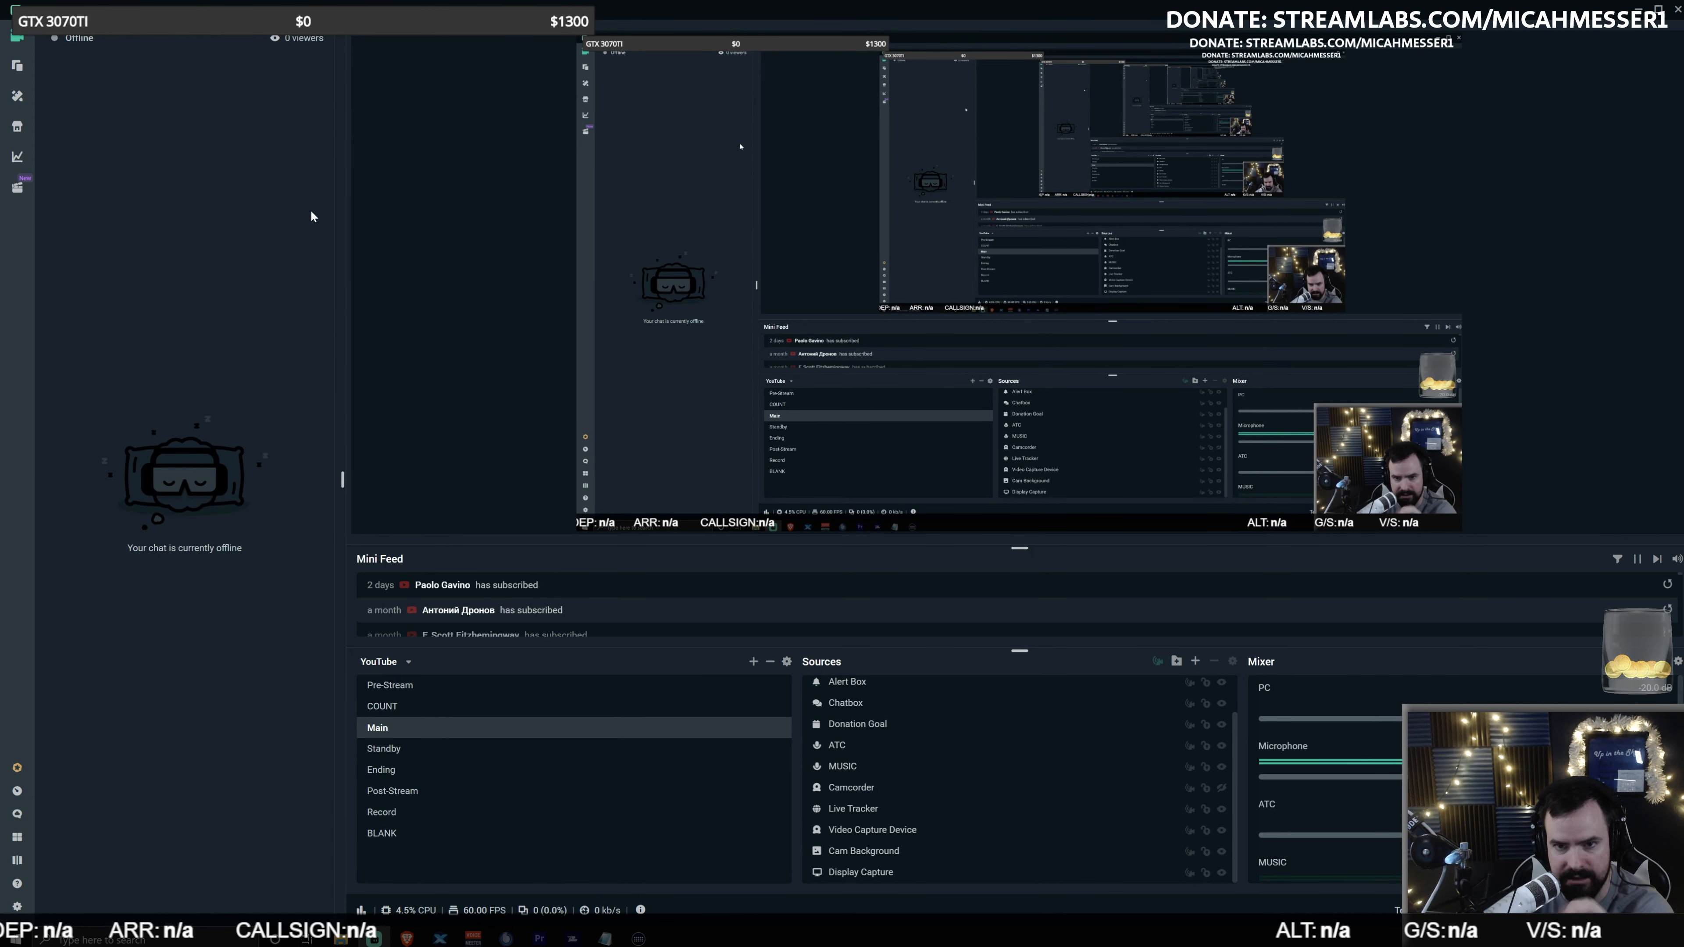
{"action": "left_click", "coordinate": [344, 36]}
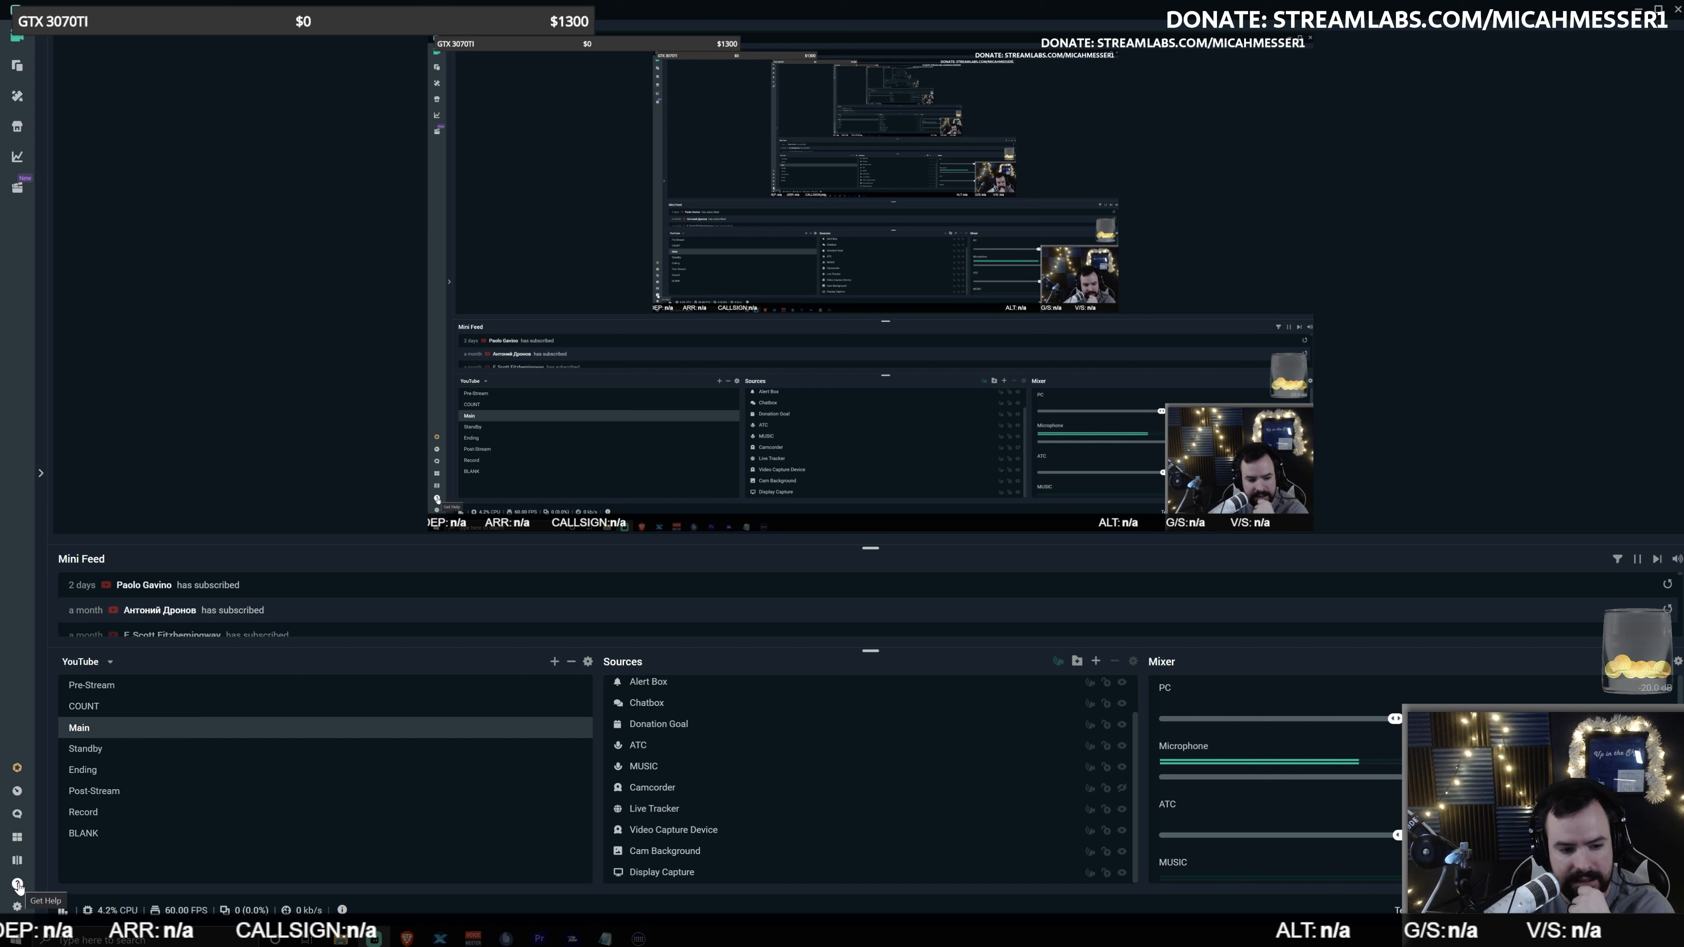
Step: Open the application settings in a maximized window and review the General options and the stream destinations
{"action": "left_click", "coordinate": [18, 907]}
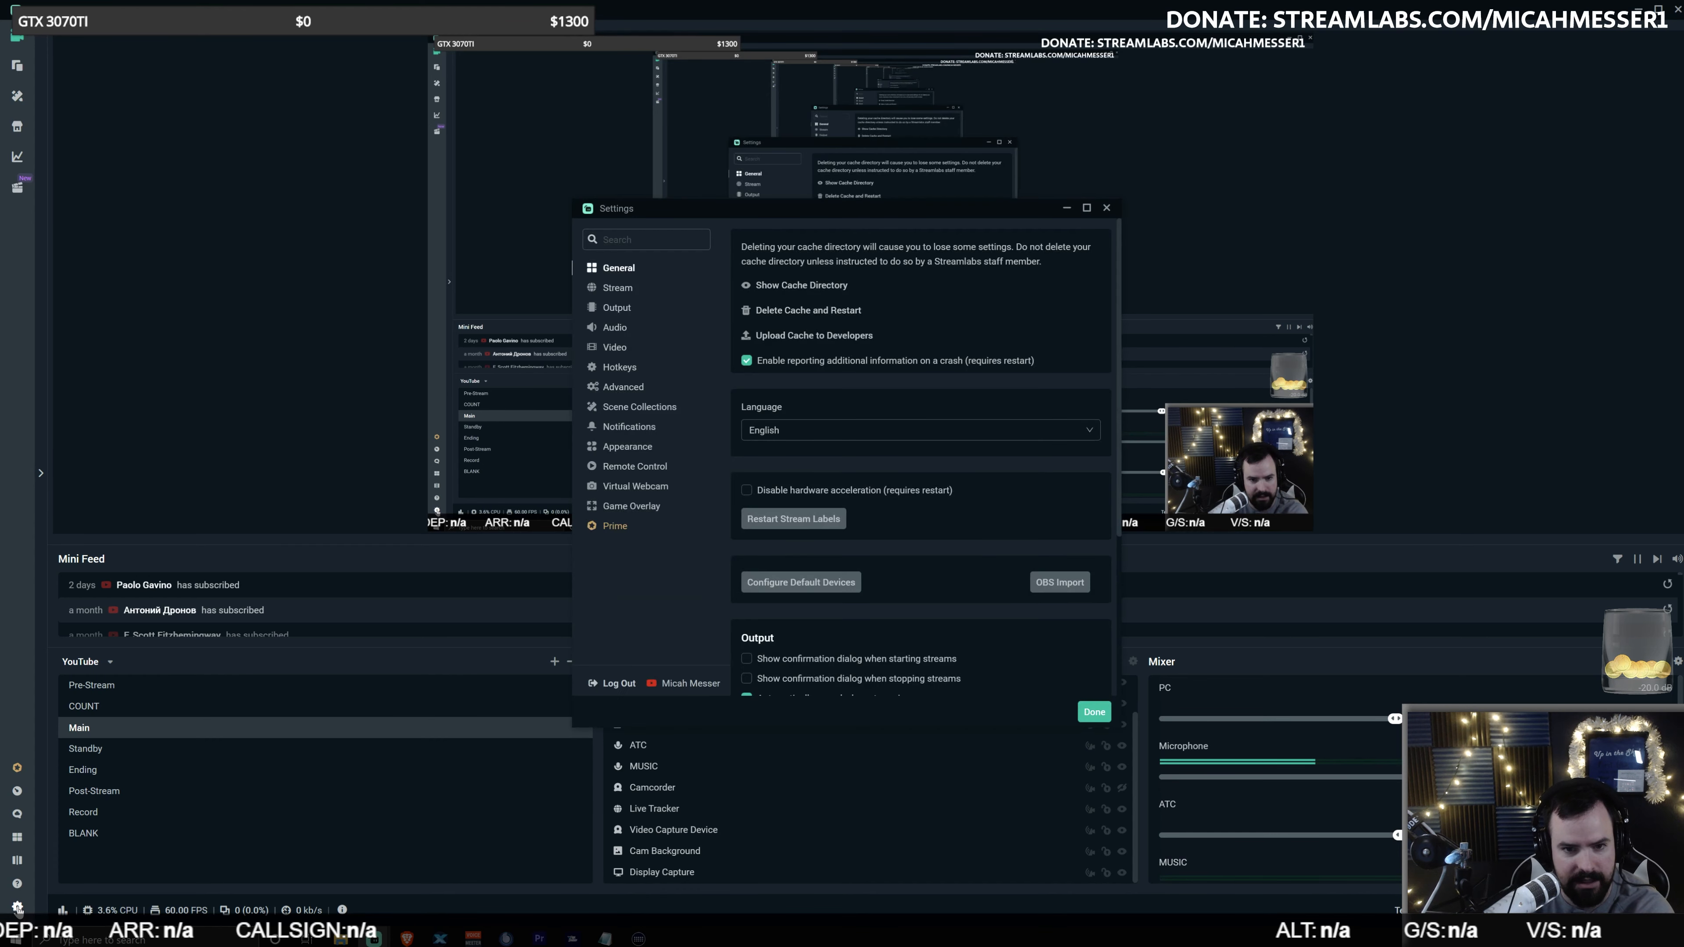
{"action": "left_click", "coordinate": [1084, 207]}
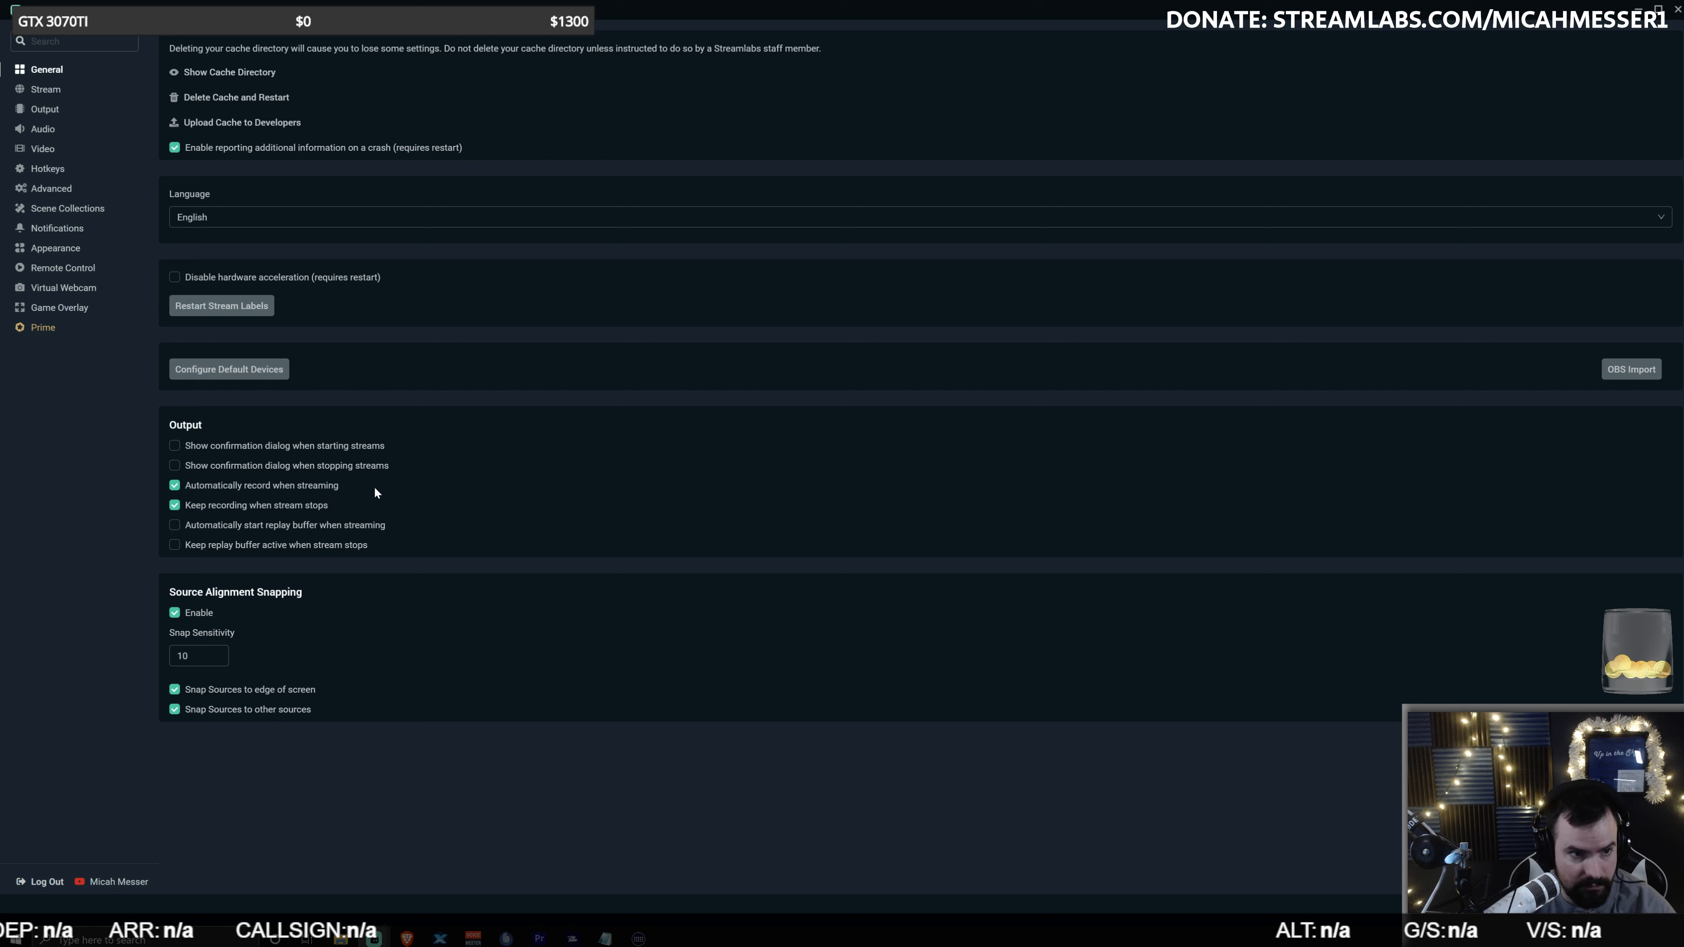
{"action": "left_click", "coordinate": [47, 90]}
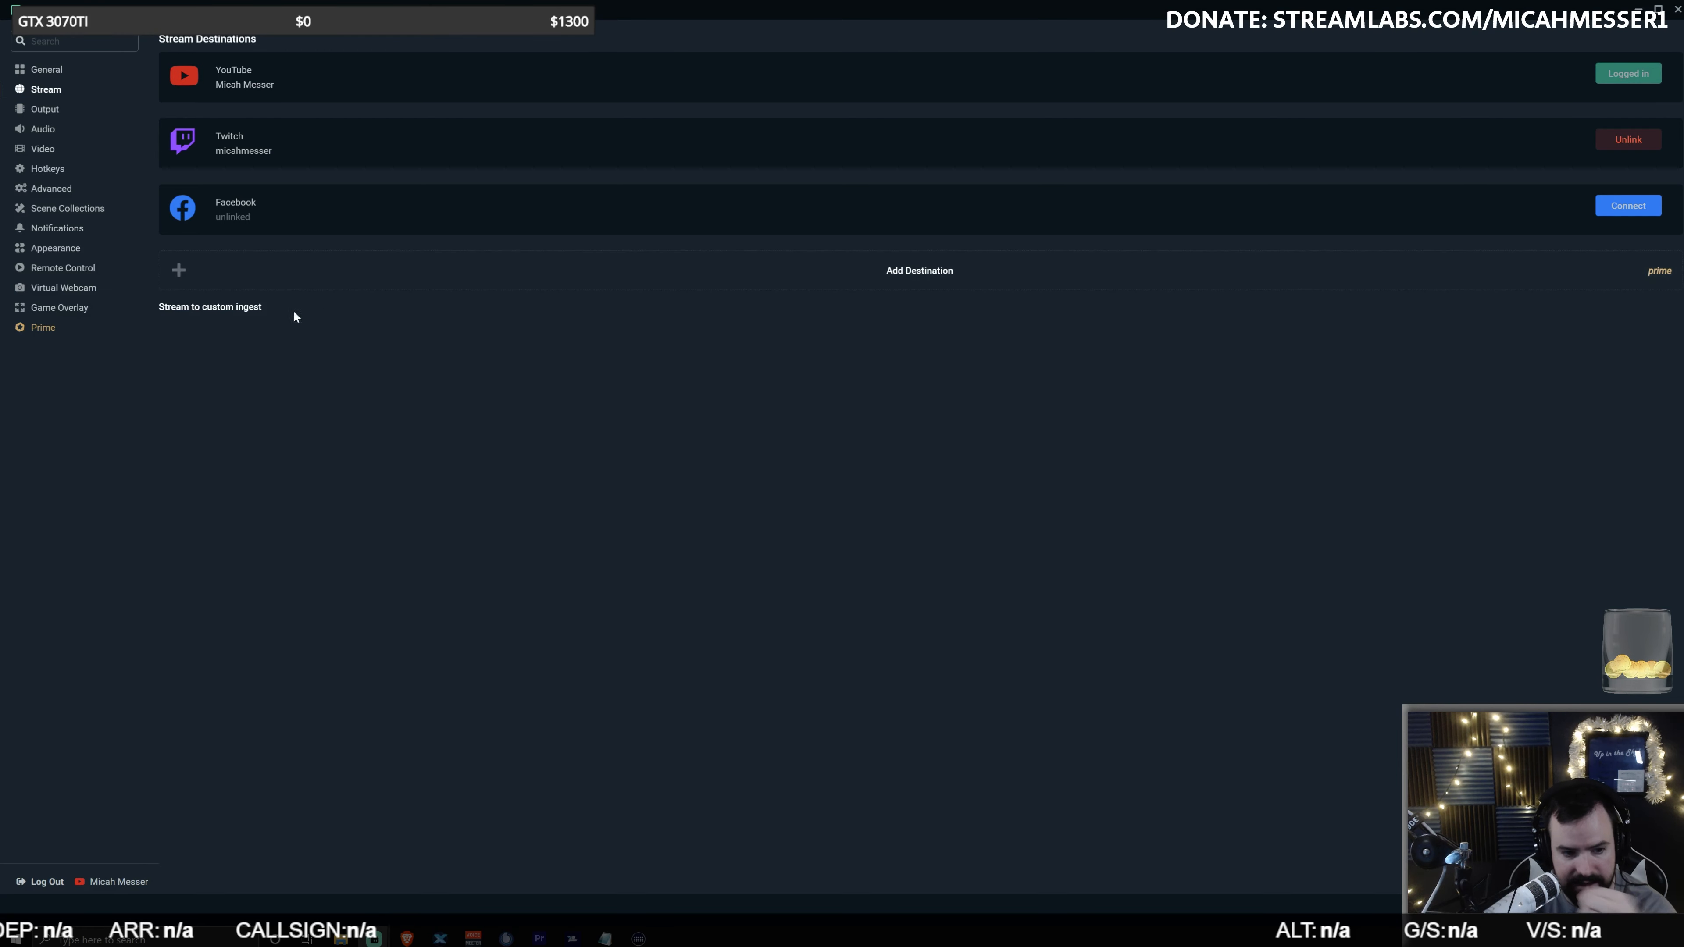
Step: Examine the custom ingest settings and the list of available streaming services, ending back on the recommended settings
{"action": "left_click", "coordinate": [207, 308]}
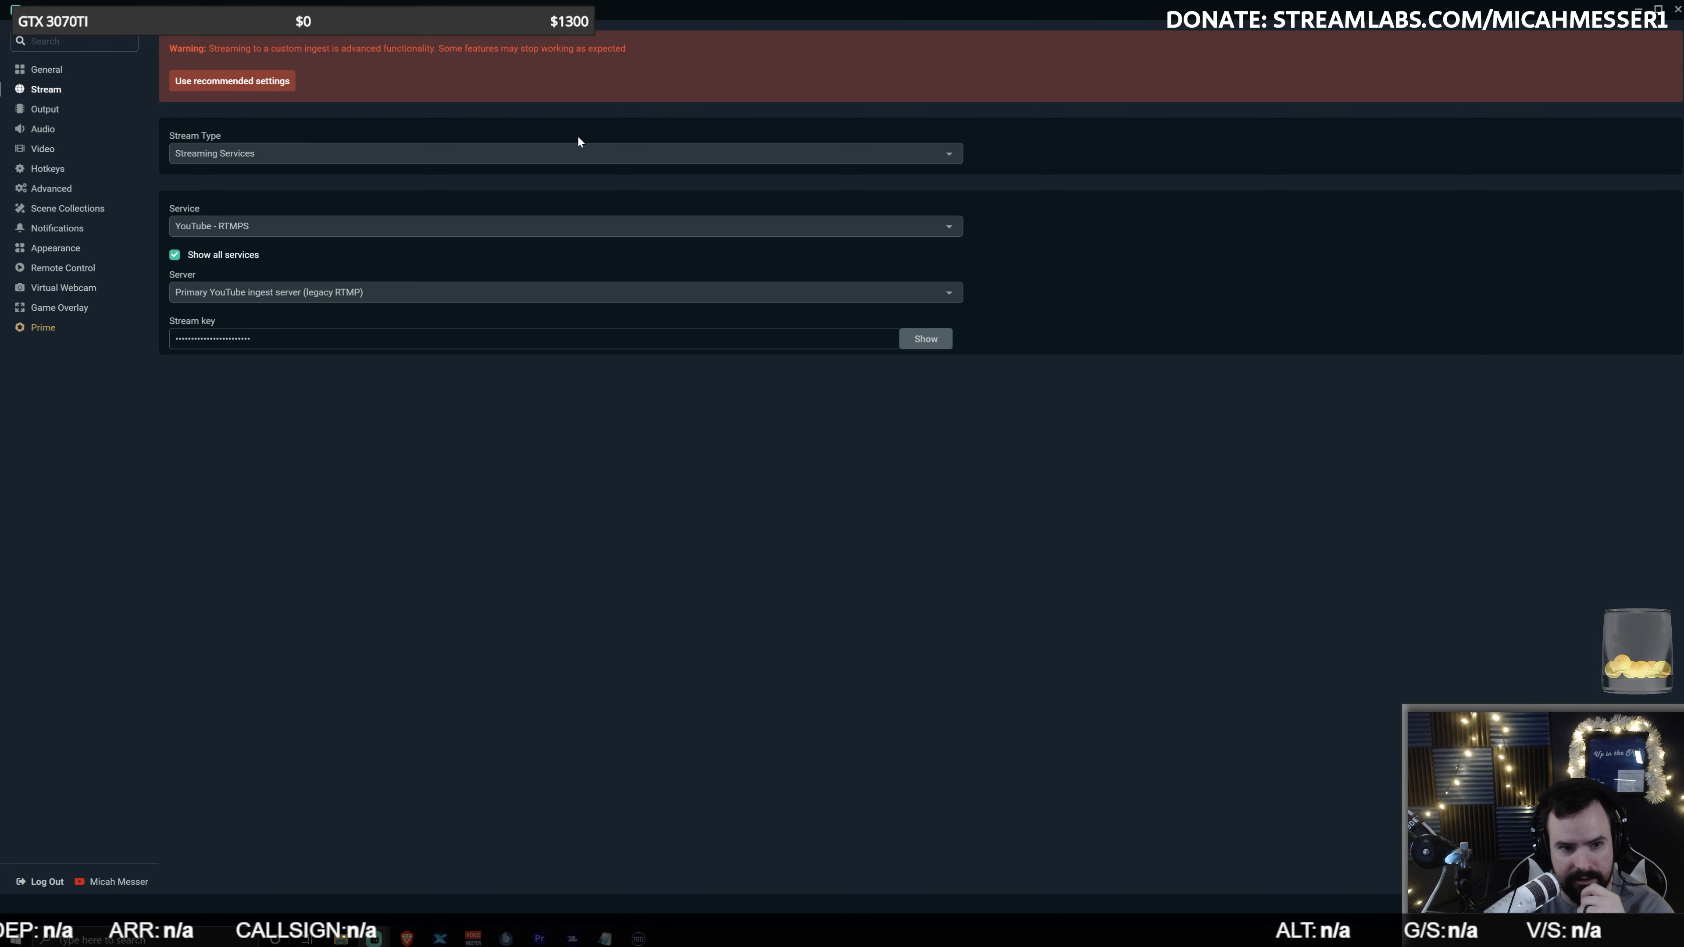
{"action": "left_click", "coordinate": [530, 225]}
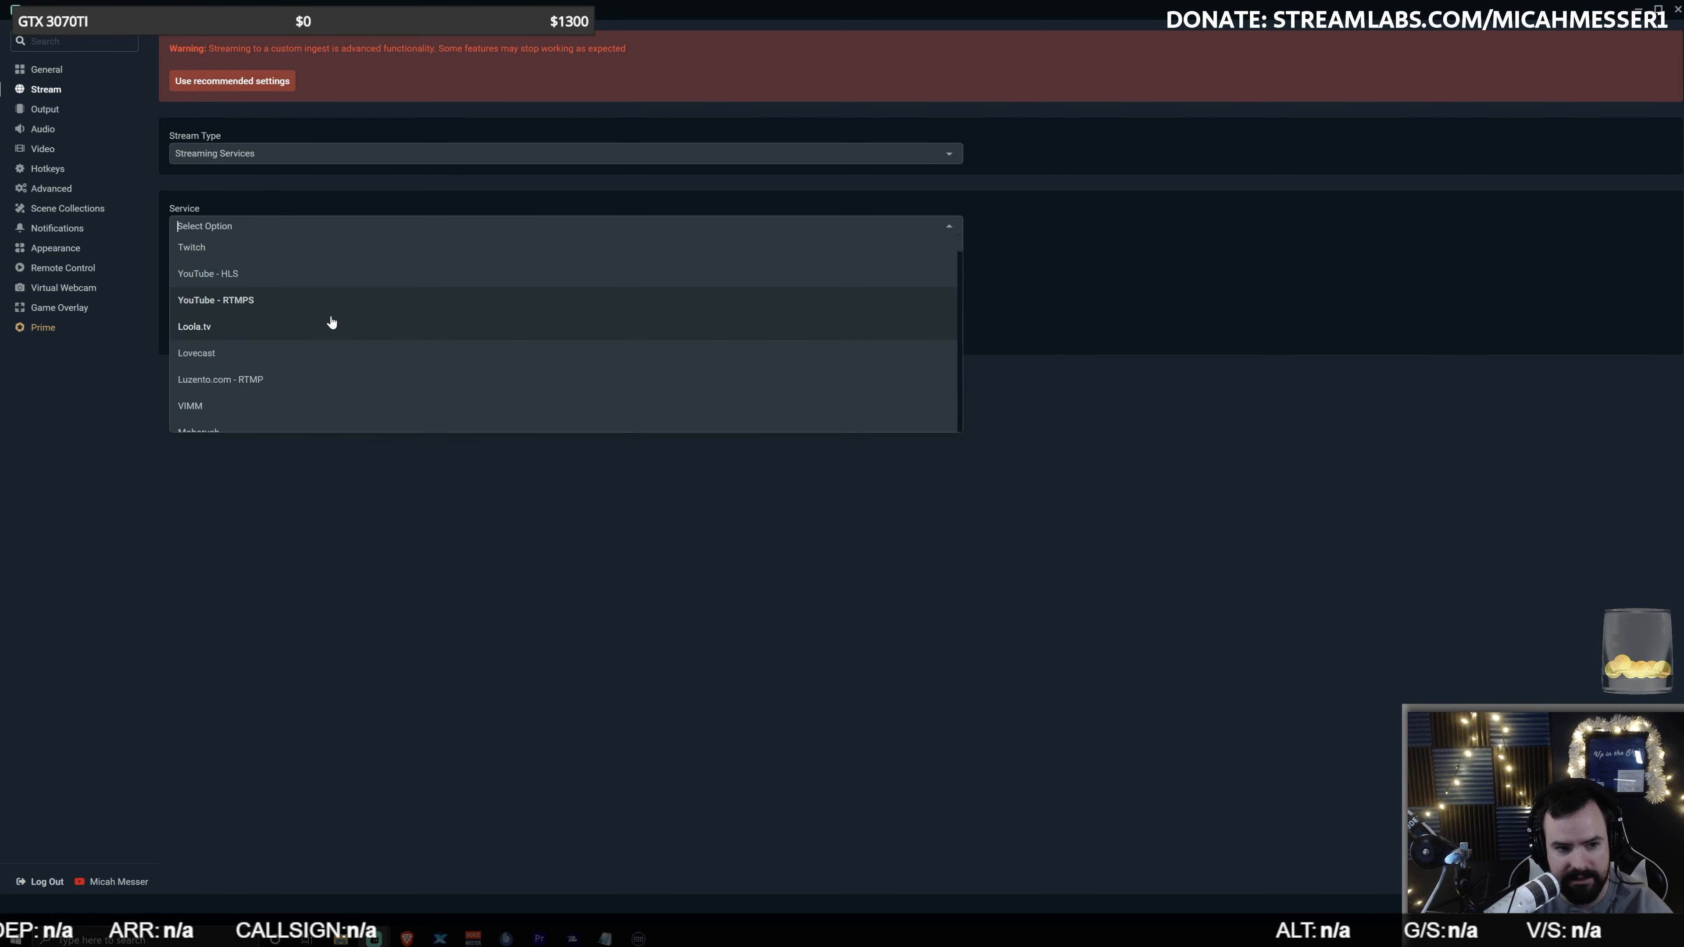
{"action": "scroll", "coordinate": [326, 317], "scroll_direction": "down", "scroll_amount": 5}
{"action": "scroll", "coordinate": [325, 322], "scroll_direction": "down", "scroll_amount": 6}
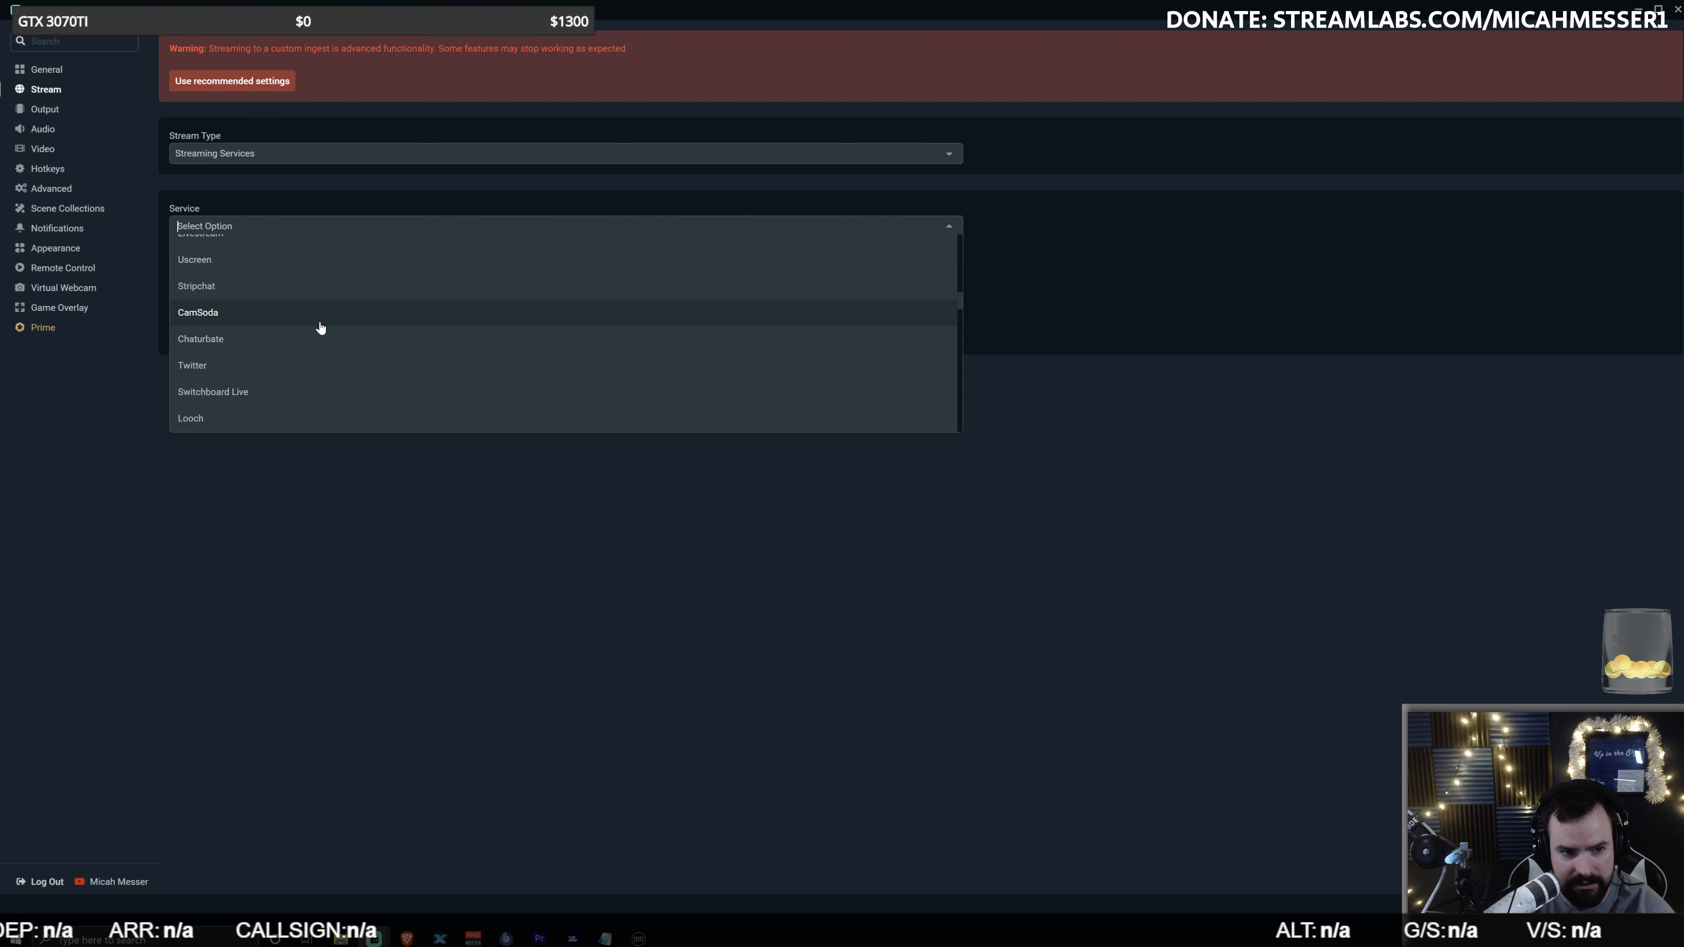
{"action": "scroll", "coordinate": [319, 328], "scroll_direction": "down", "scroll_amount": 8}
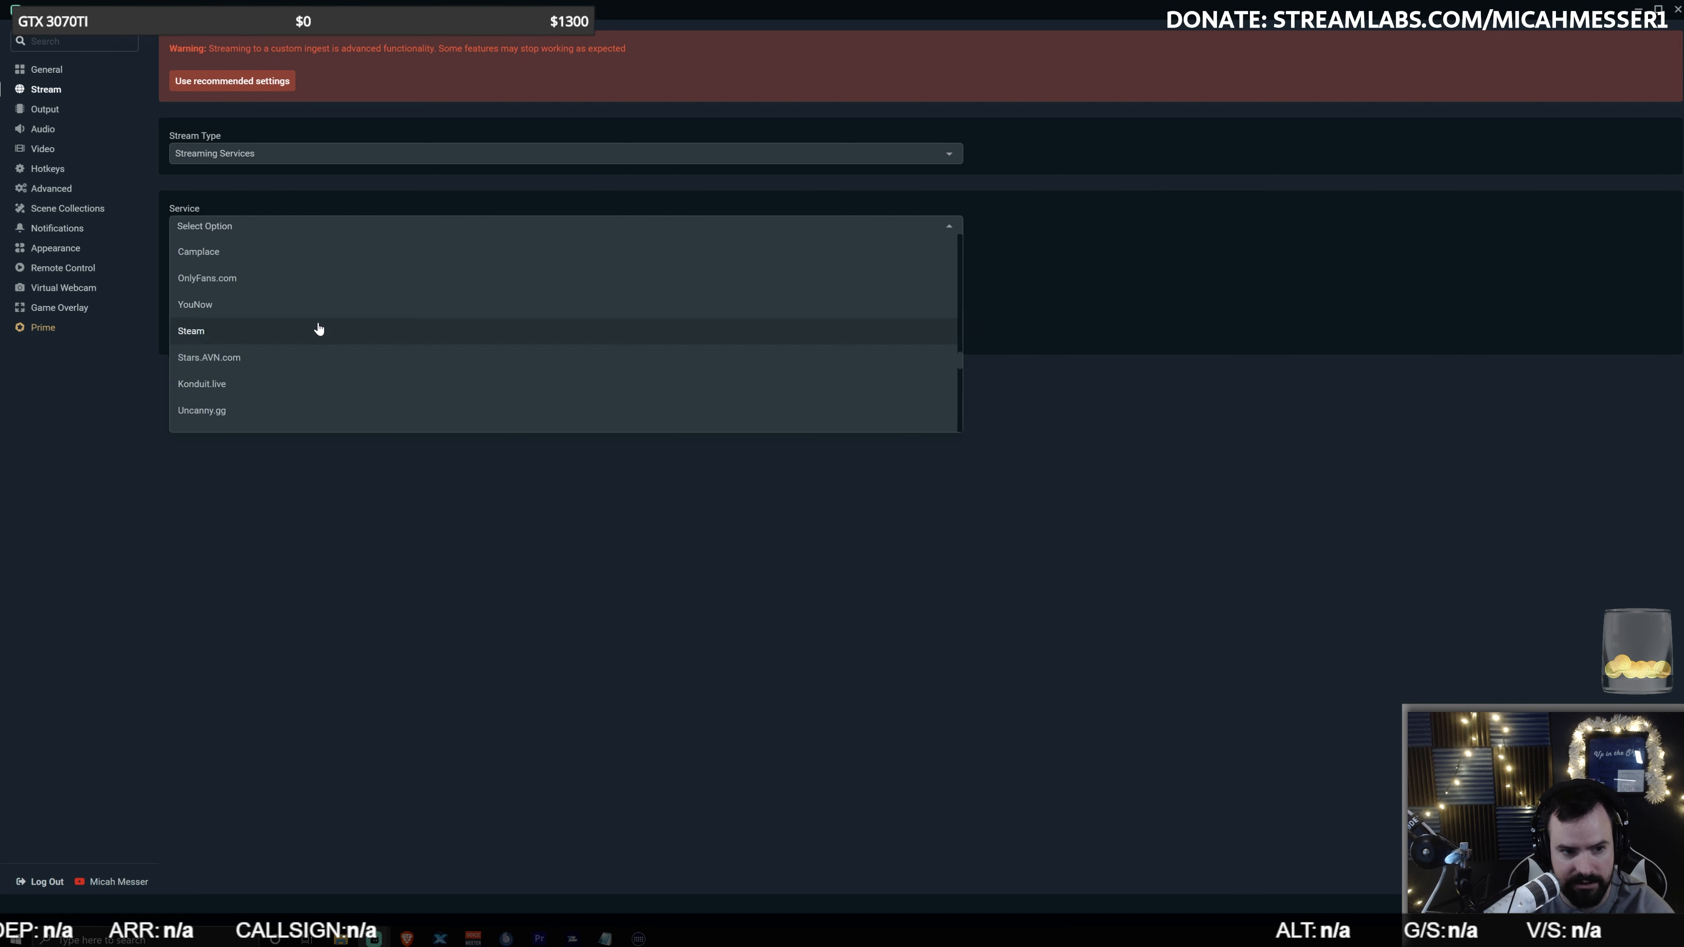
{"action": "scroll", "coordinate": [320, 331], "scroll_direction": "up", "scroll_amount": 20}
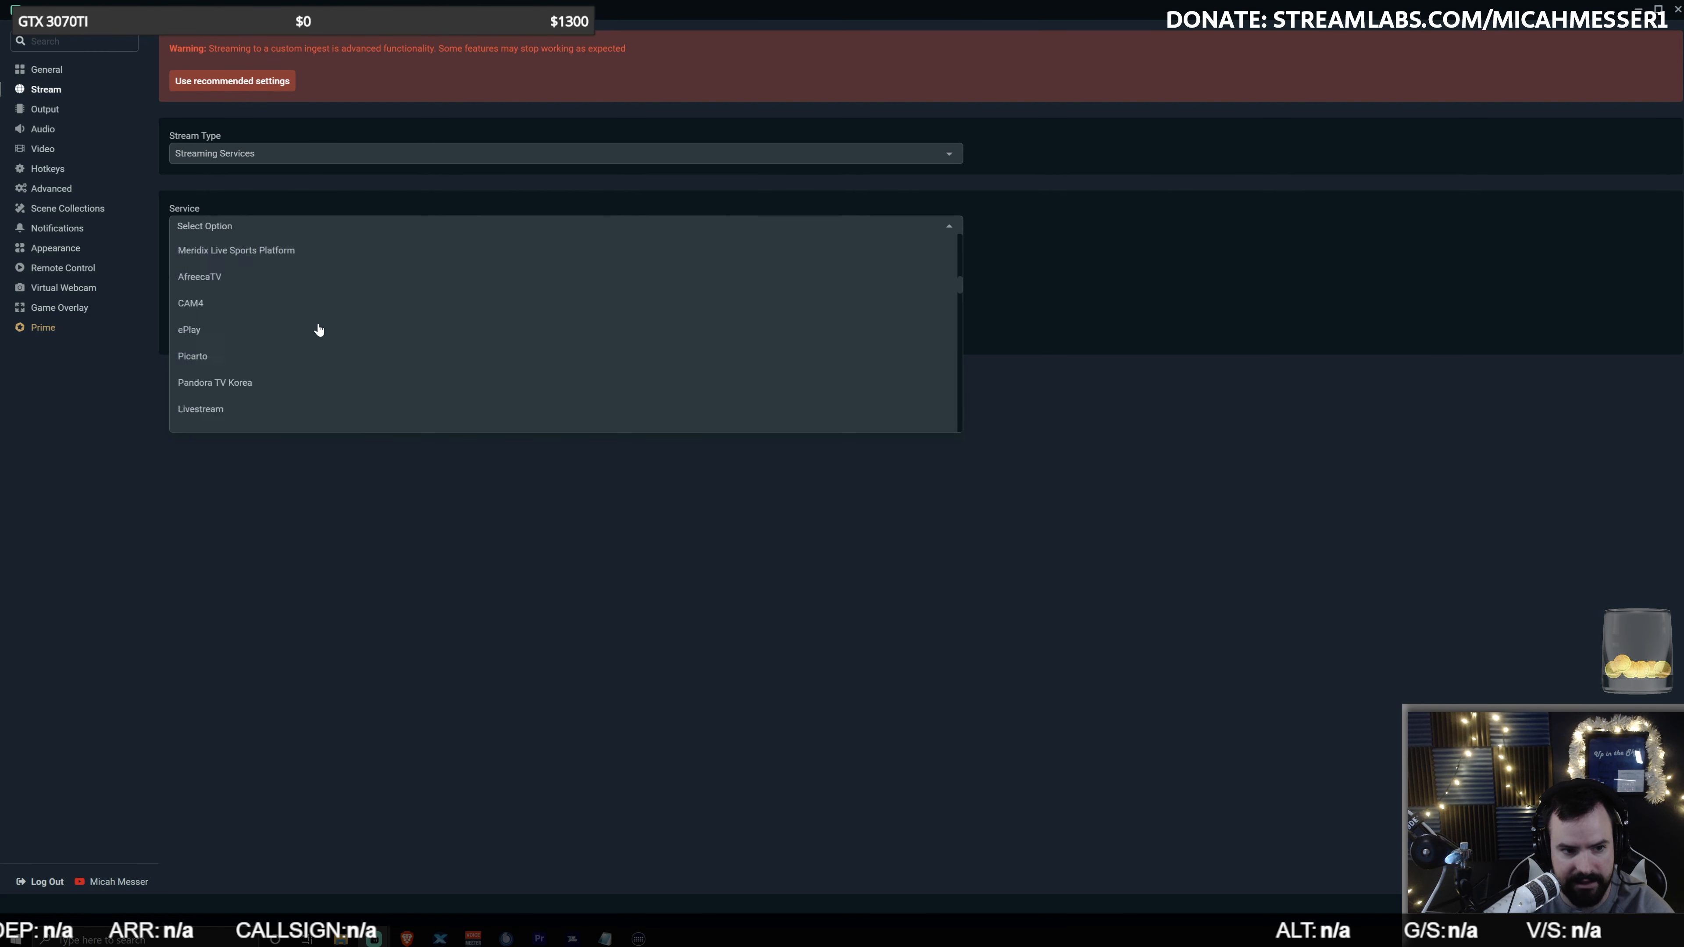
{"action": "left_click", "coordinate": [1108, 219]}
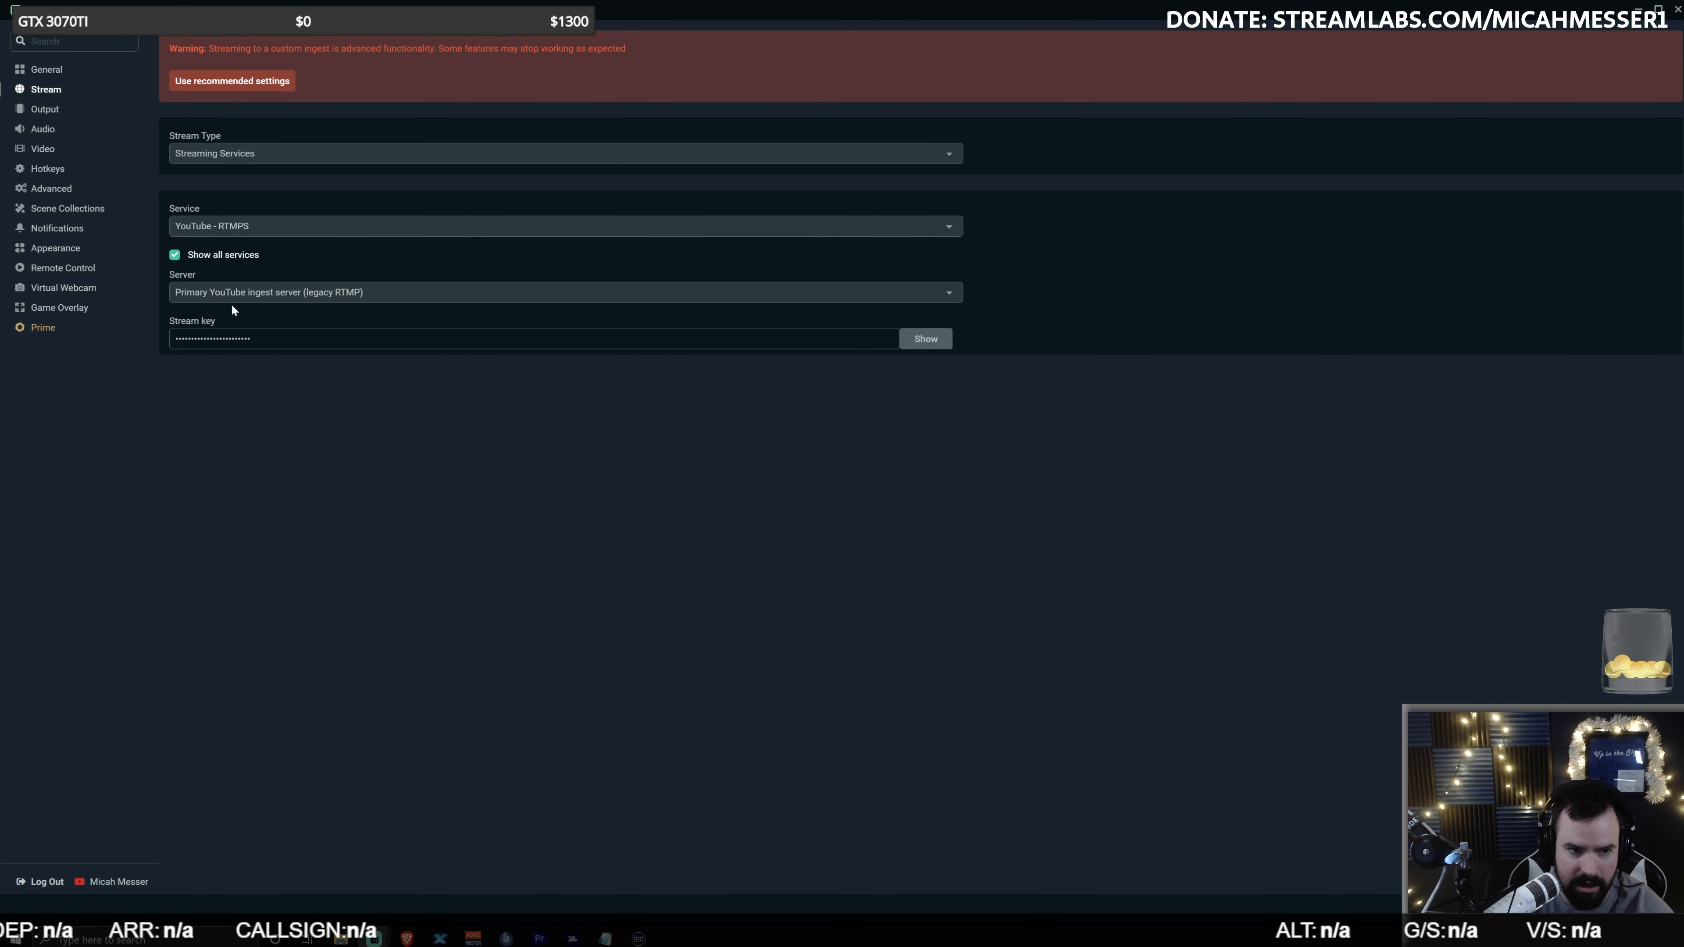
{"action": "left_click", "coordinate": [209, 82]}
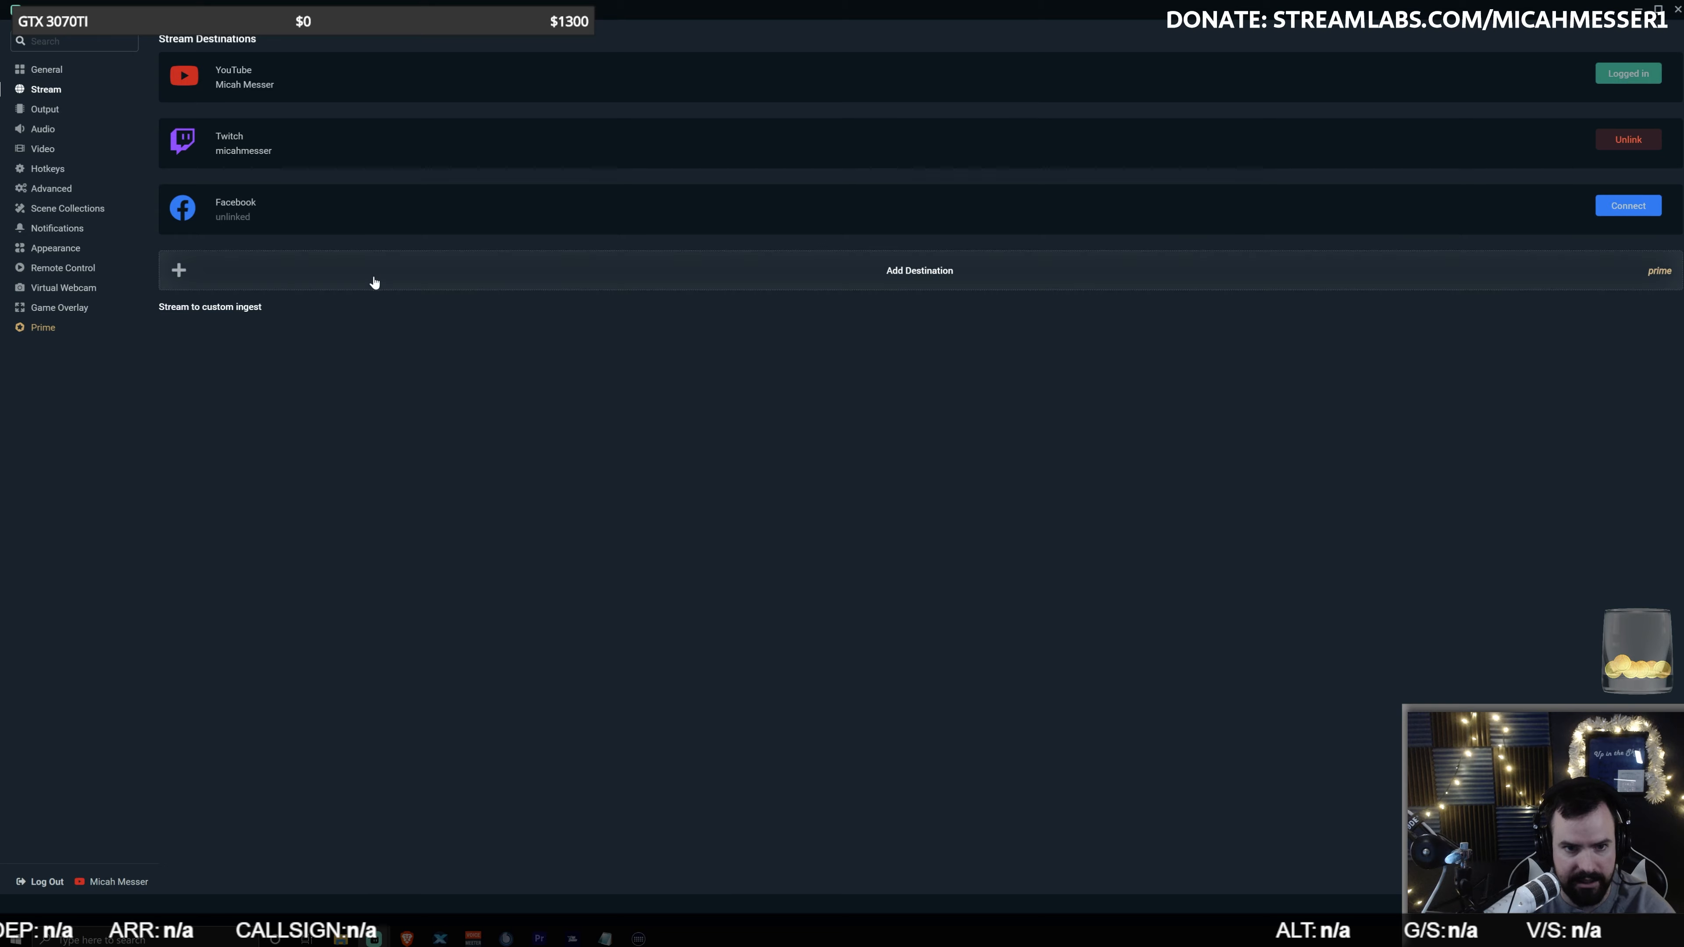
Step: Review the Output settings for Streaming, Recording, Audio tracks and Replay Buffer
{"action": "left_click", "coordinate": [46, 109]}
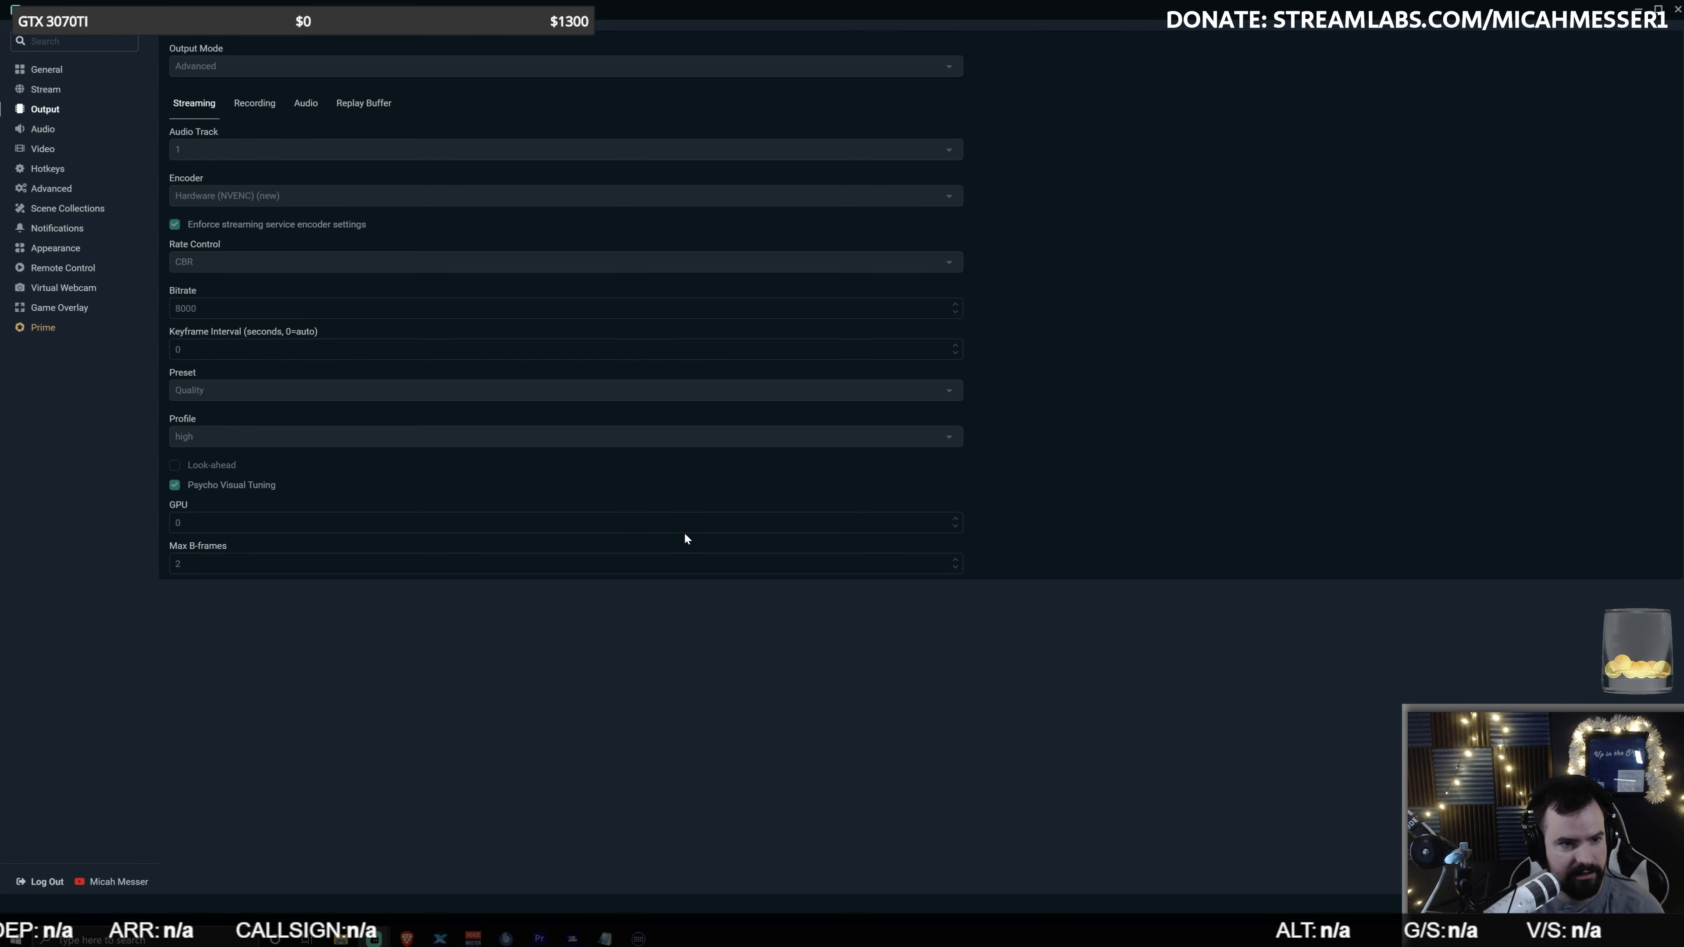
{"action": "left_click", "coordinate": [250, 105]}
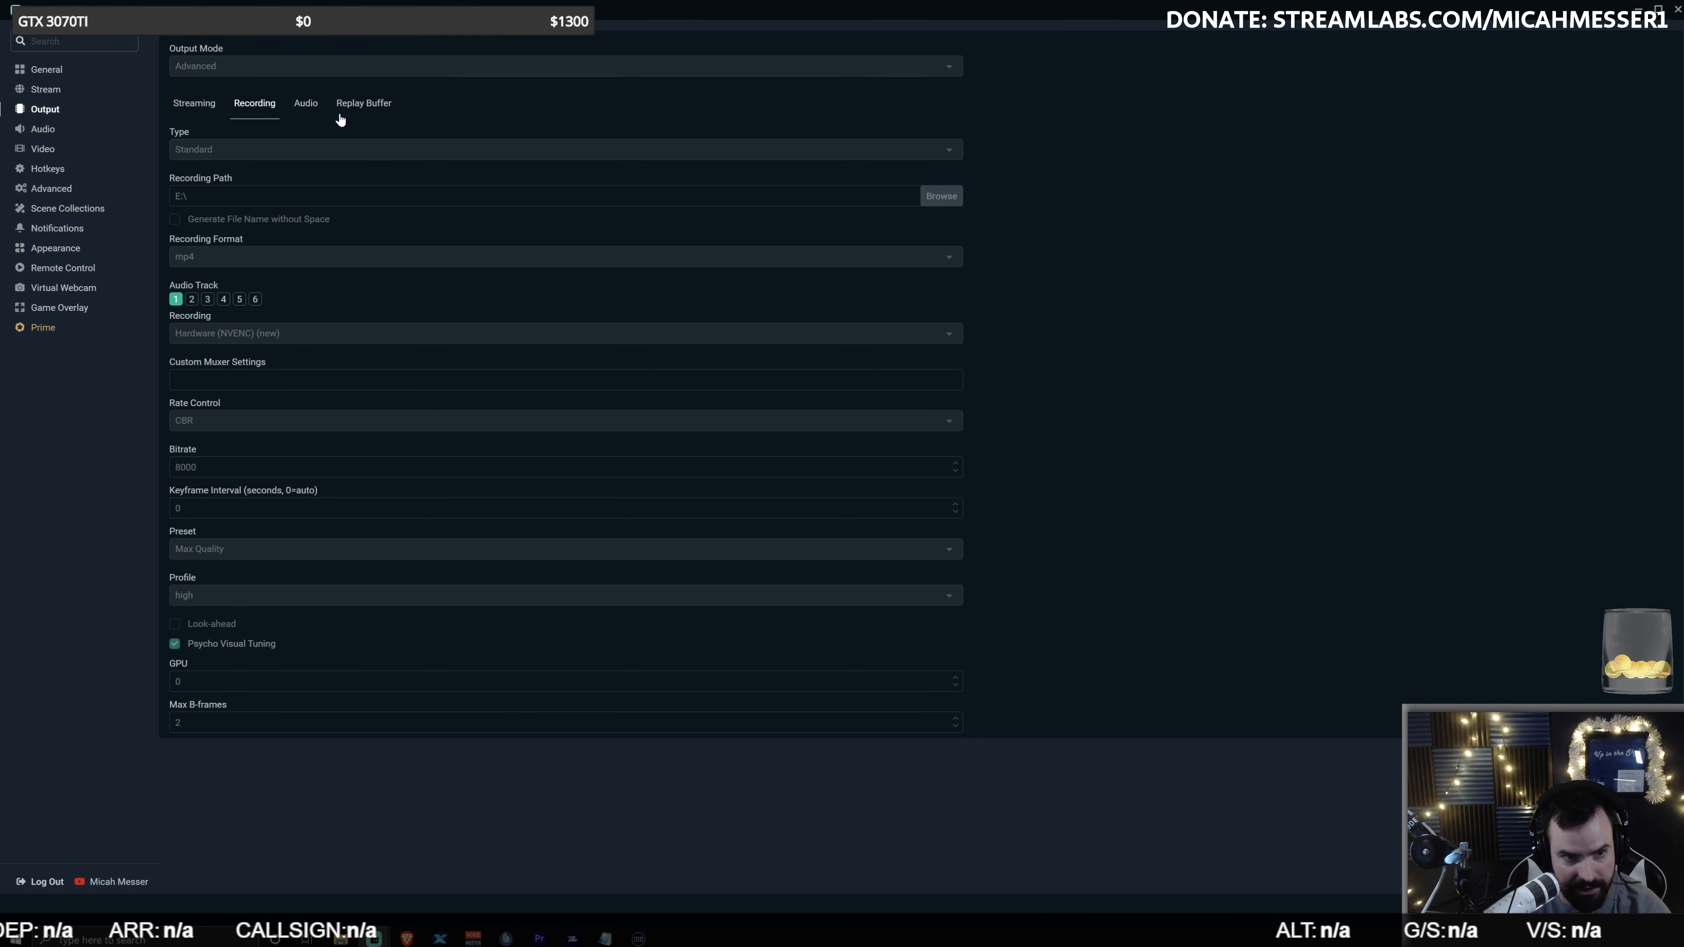
{"action": "left_click", "coordinate": [306, 104]}
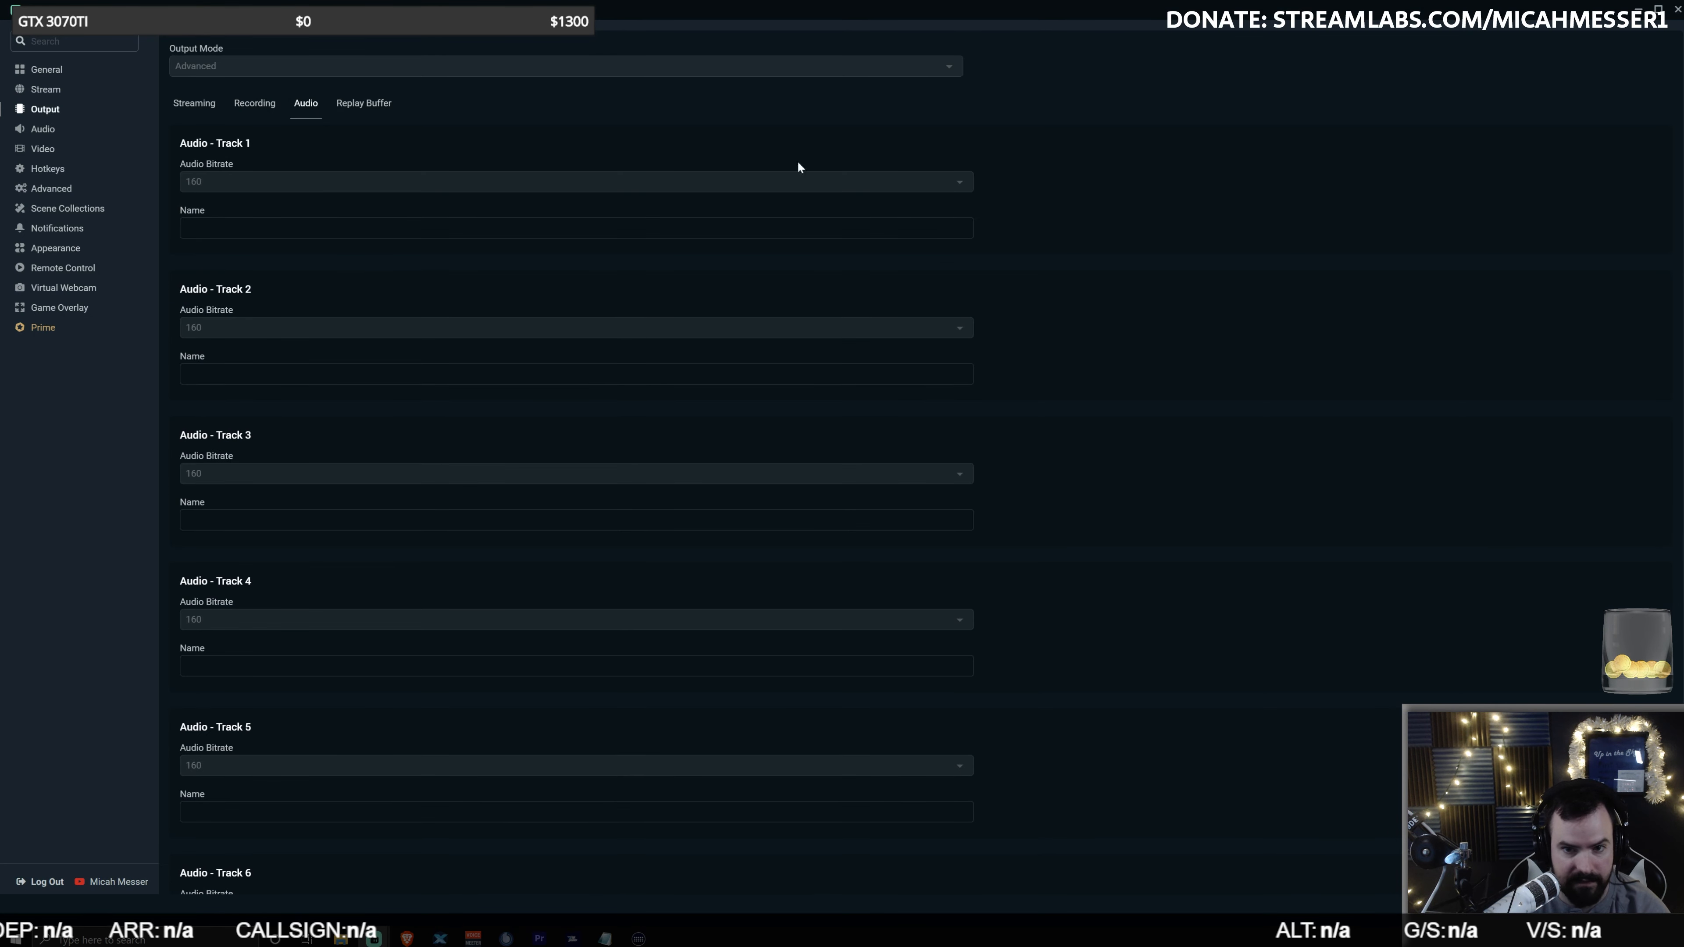
{"action": "scroll", "coordinate": [623, 418], "scroll_direction": "down", "scroll_amount": 2}
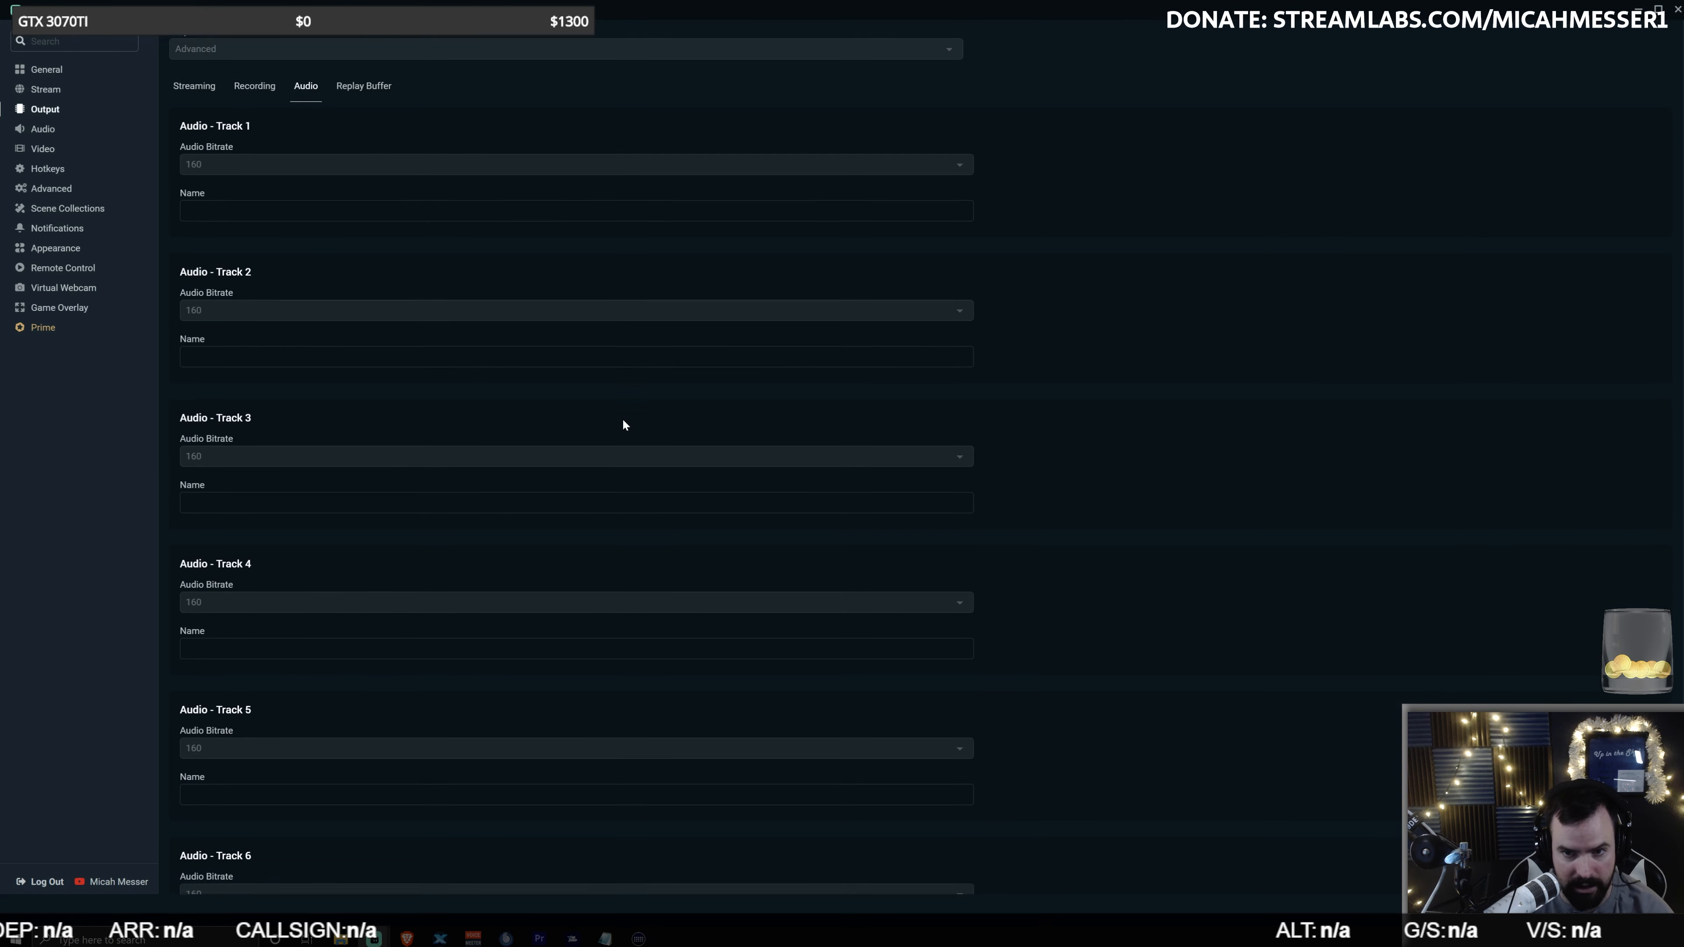
{"action": "scroll", "coordinate": [650, 448], "scroll_direction": "up", "scroll_amount": 2}
{"action": "left_click", "coordinate": [380, 104]}
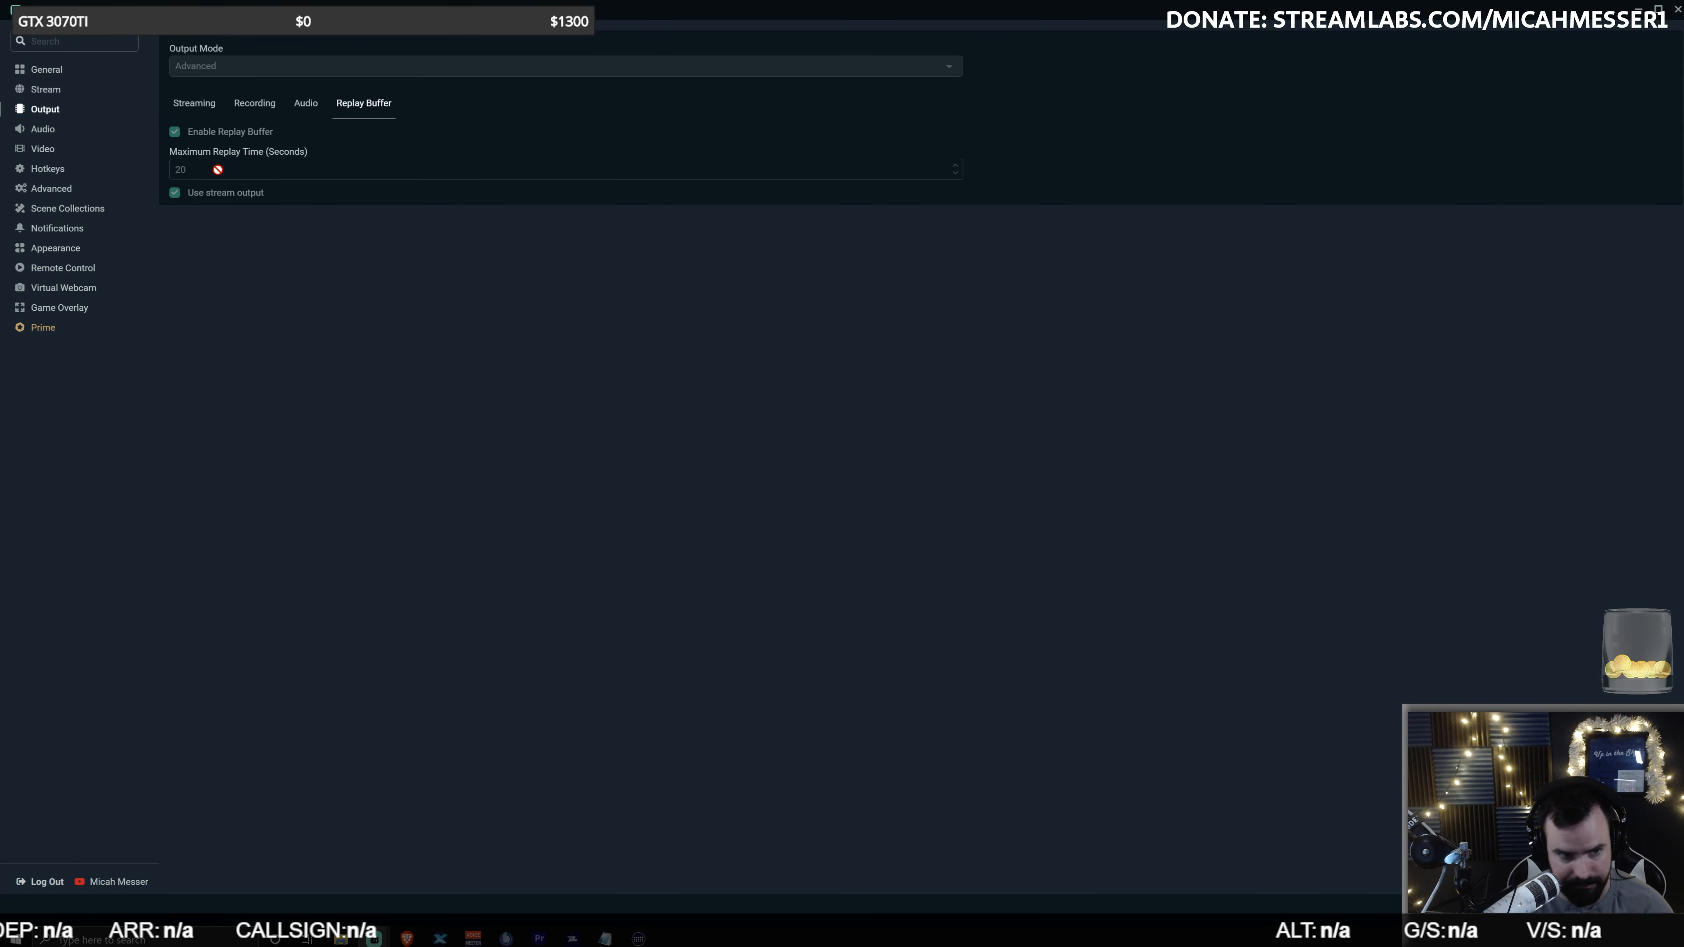
Step: Review the Audio device and Video resolution settings, and bring up the Hotkeys assignments
{"action": "left_click", "coordinate": [57, 133]}
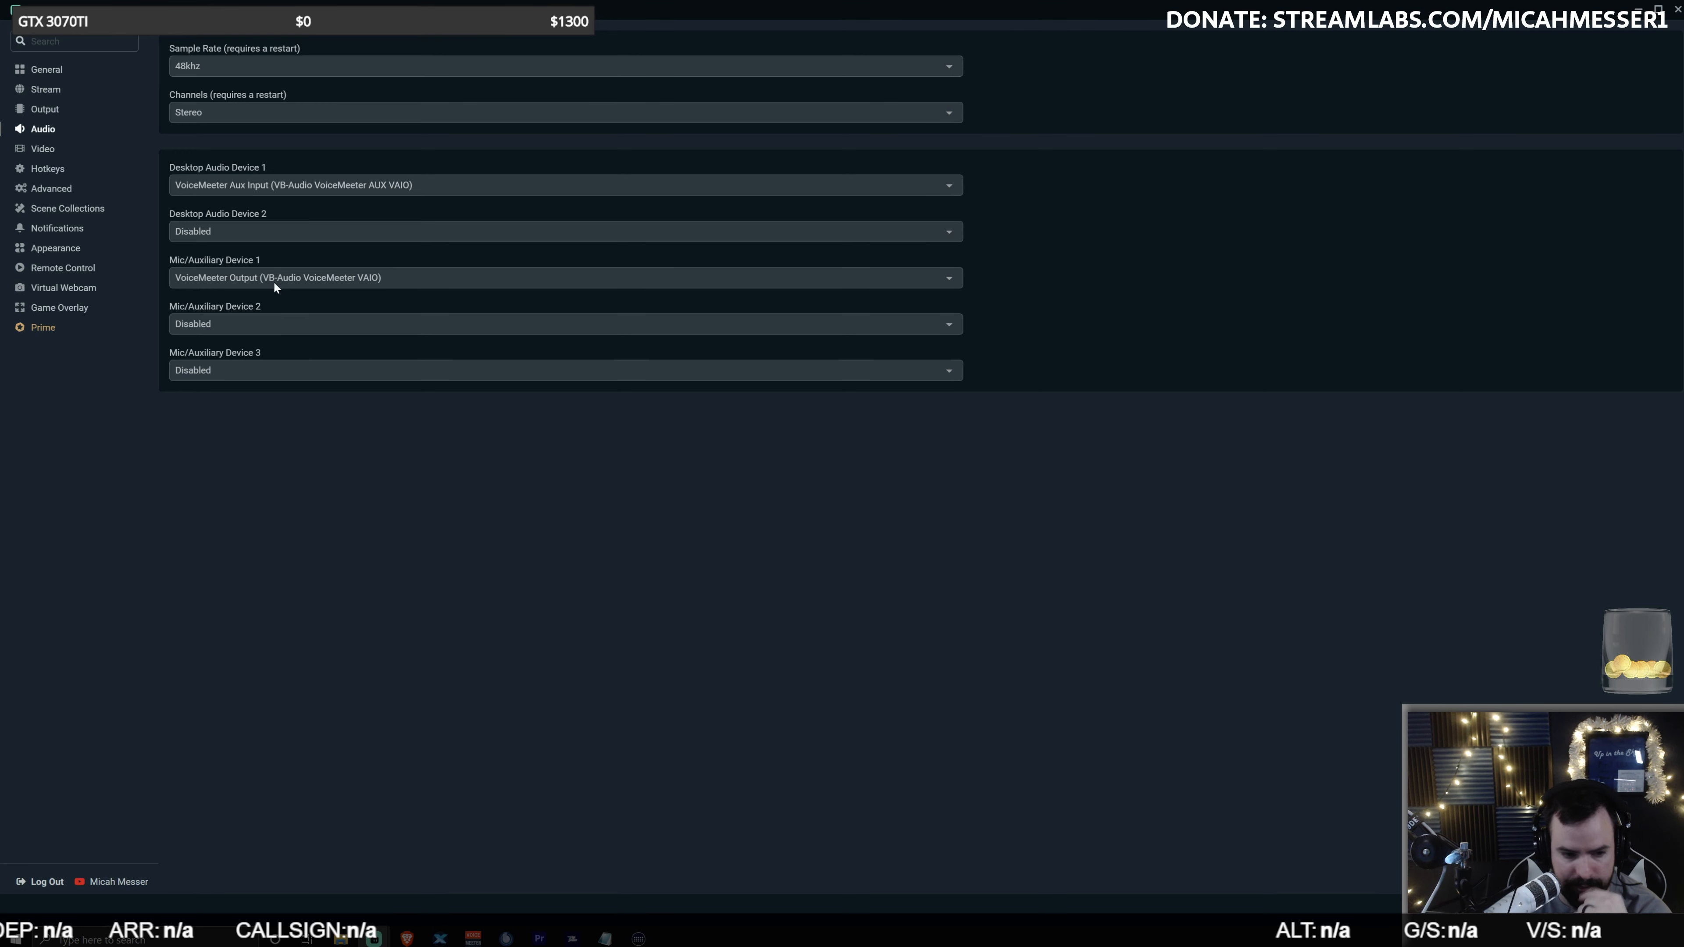
{"action": "left_click", "coordinate": [45, 150]}
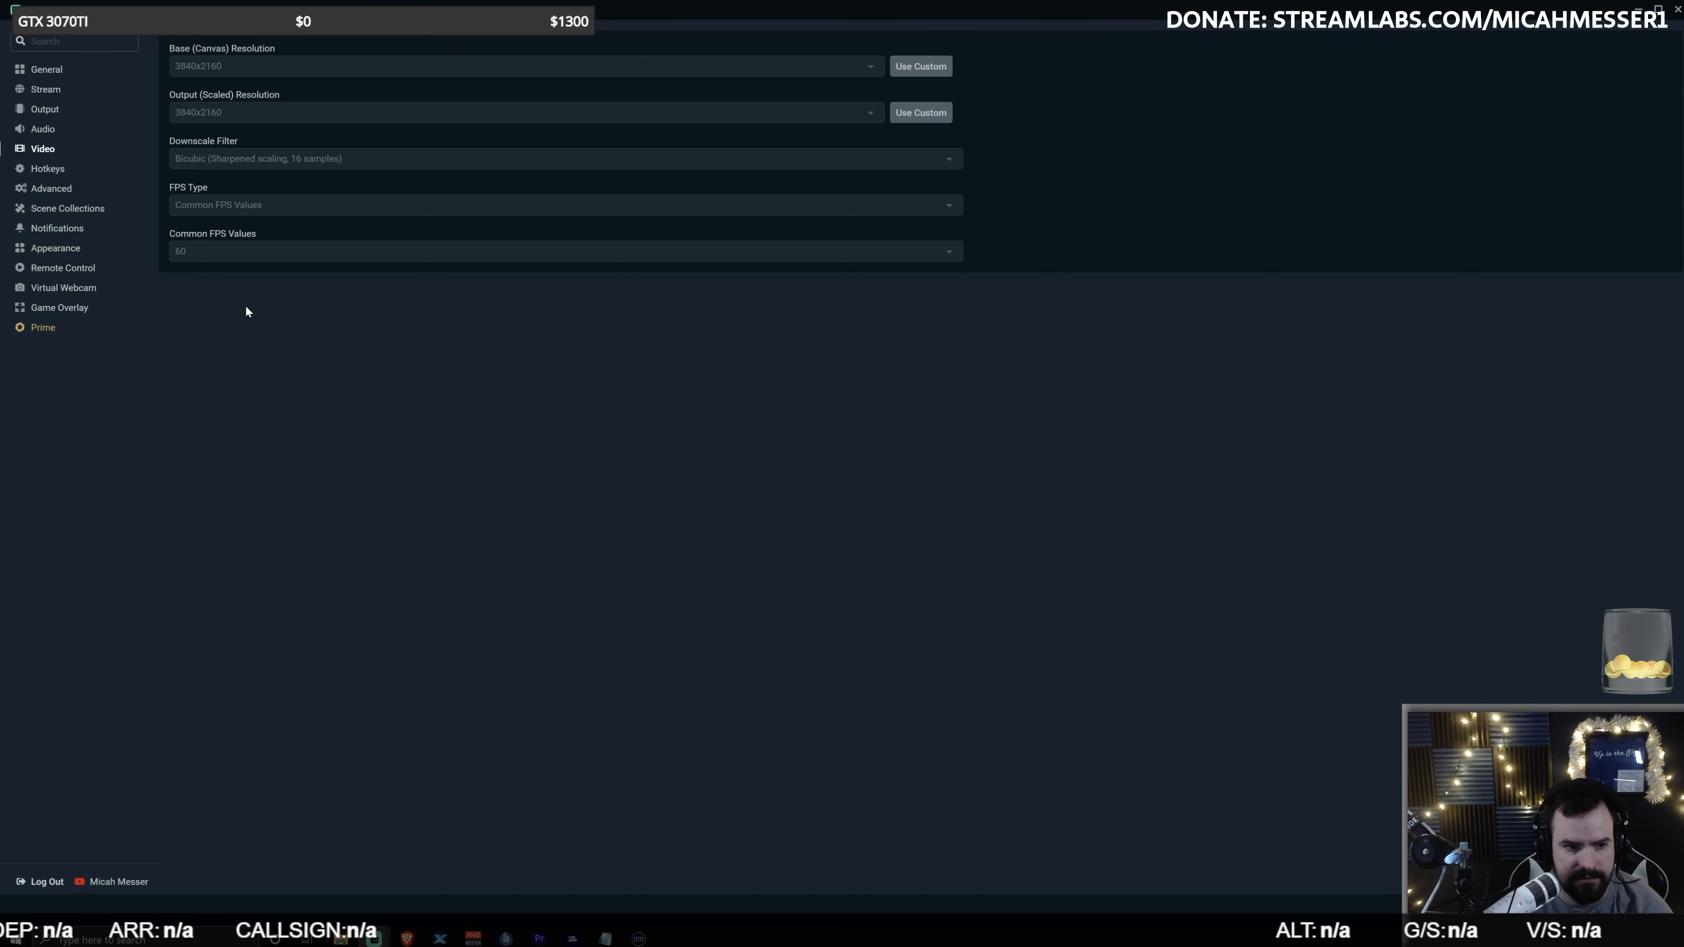
{"action": "left_click", "coordinate": [58, 170]}
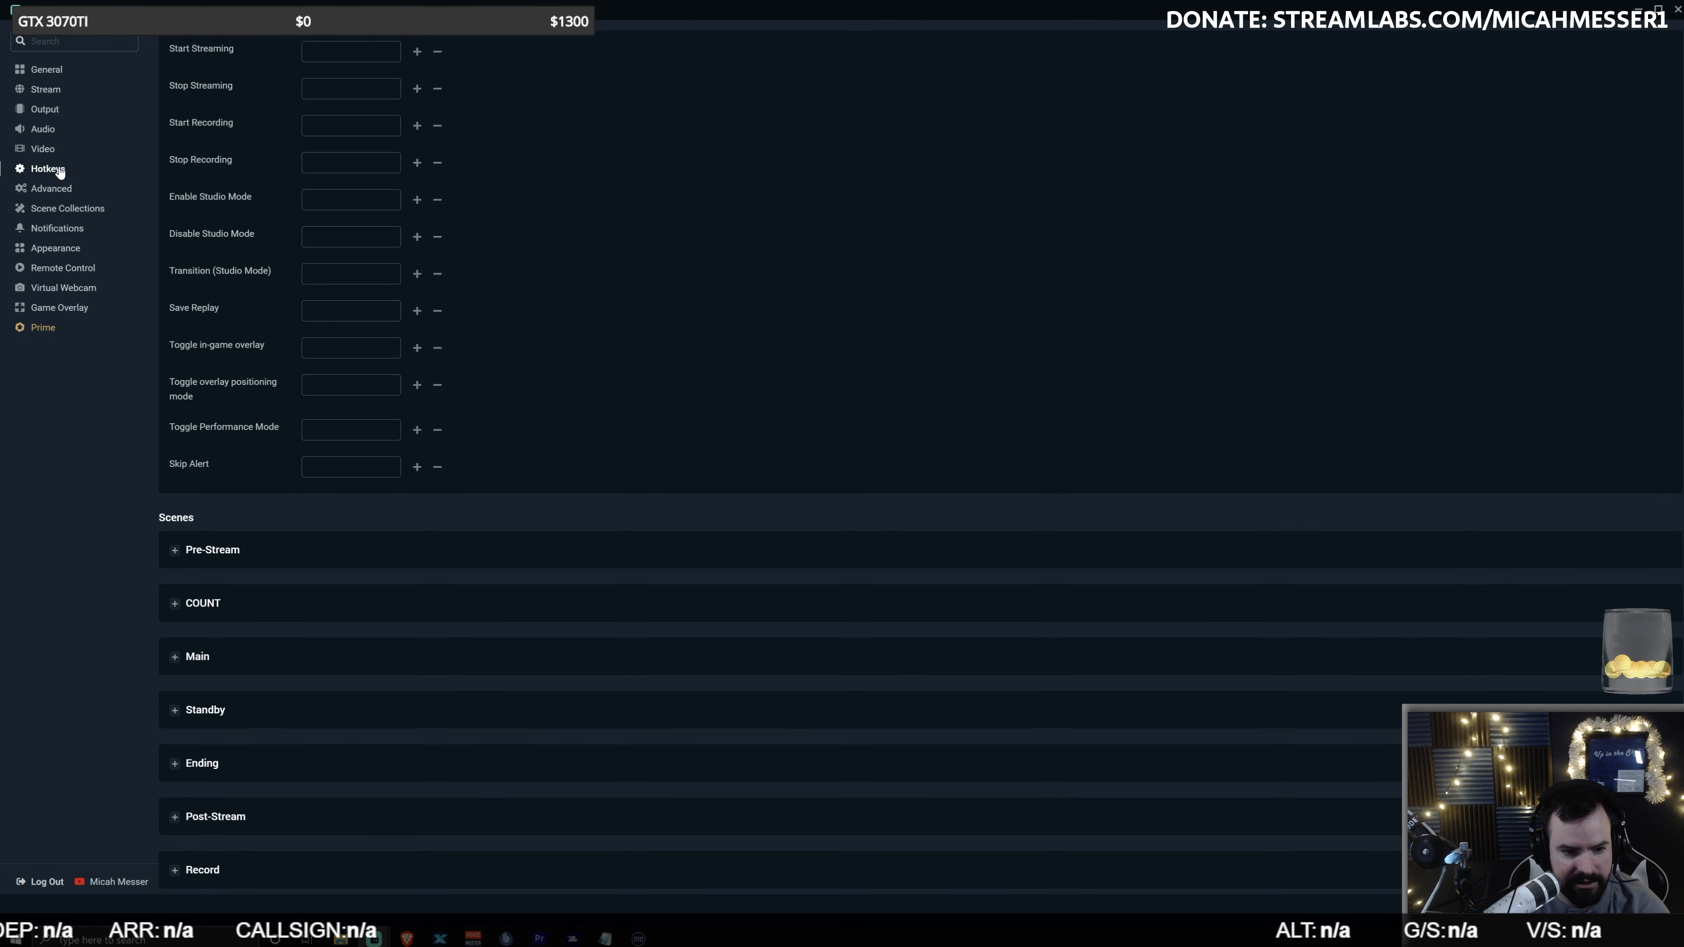
Step: Review the Advanced settings from the process priority choices through the network and media file options, and bring up the Scene Collections options
{"action": "left_click", "coordinate": [49, 190]}
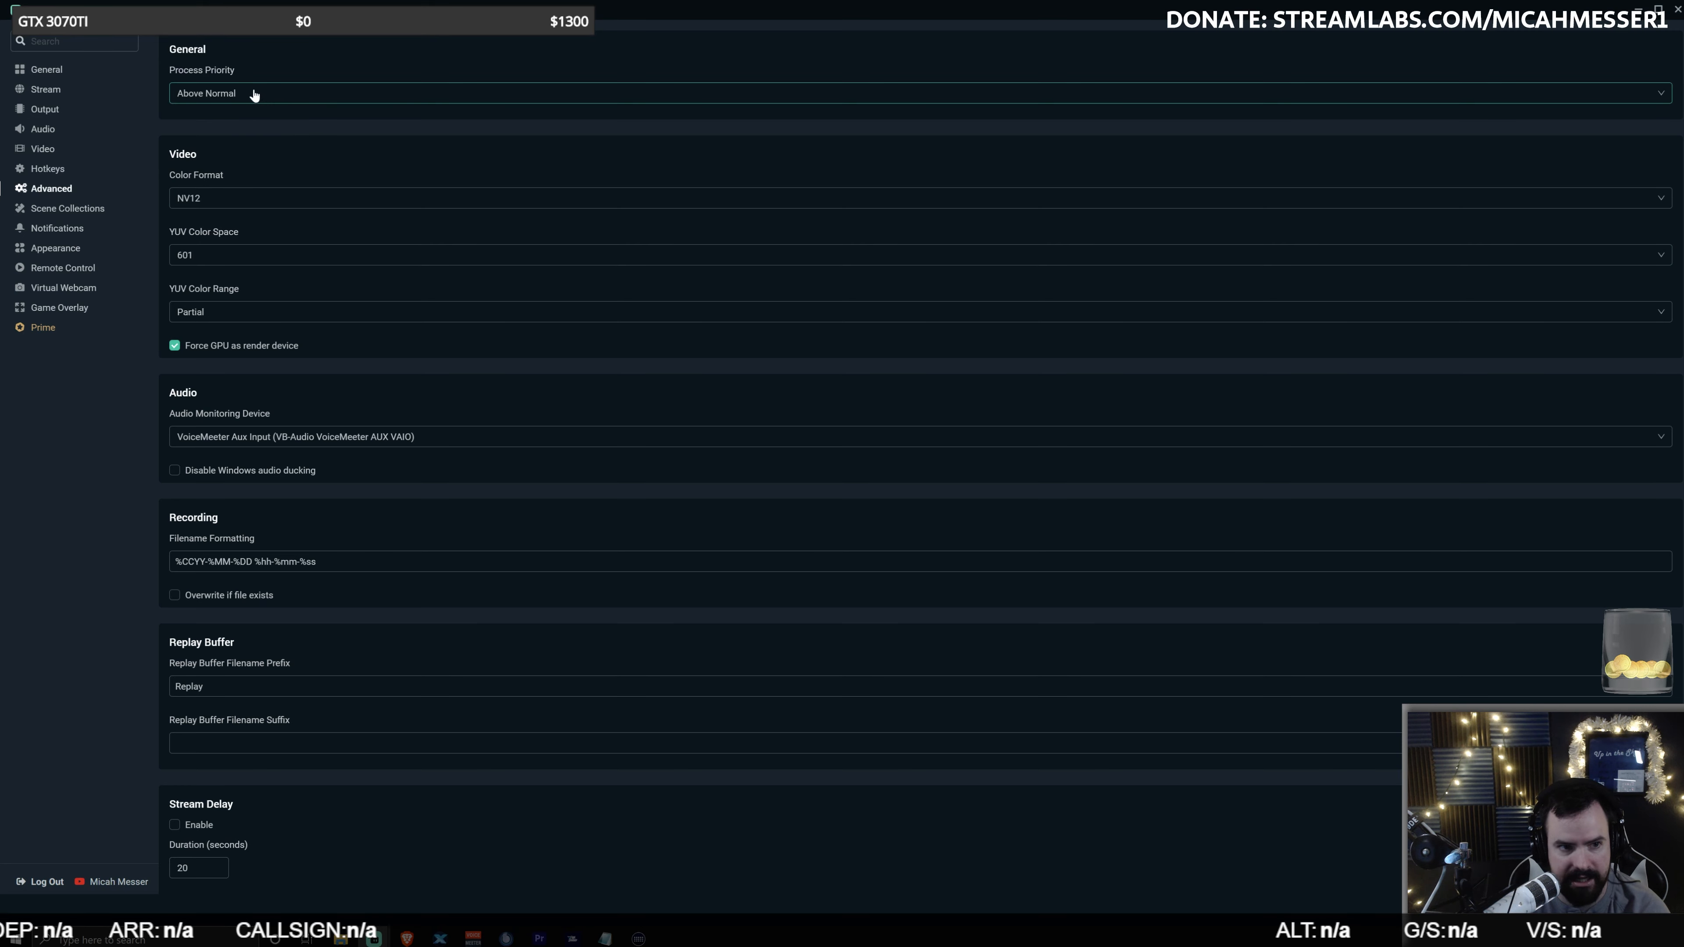
{"action": "left_click", "coordinate": [260, 100]}
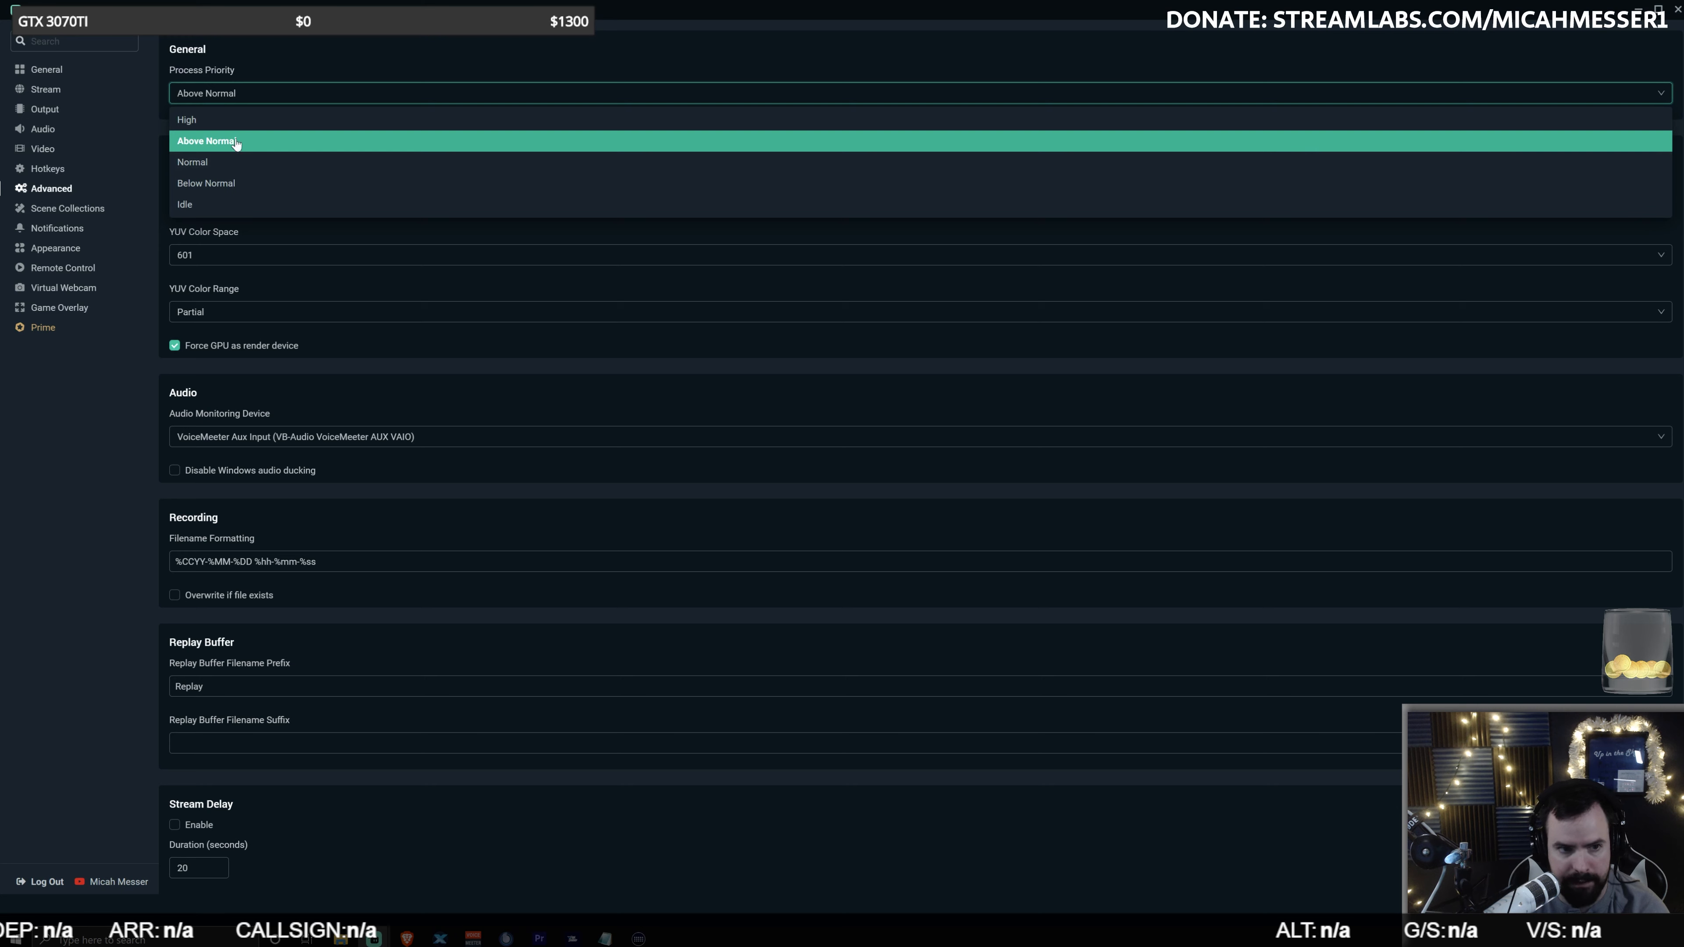
{"action": "left_click", "coordinate": [450, 59]}
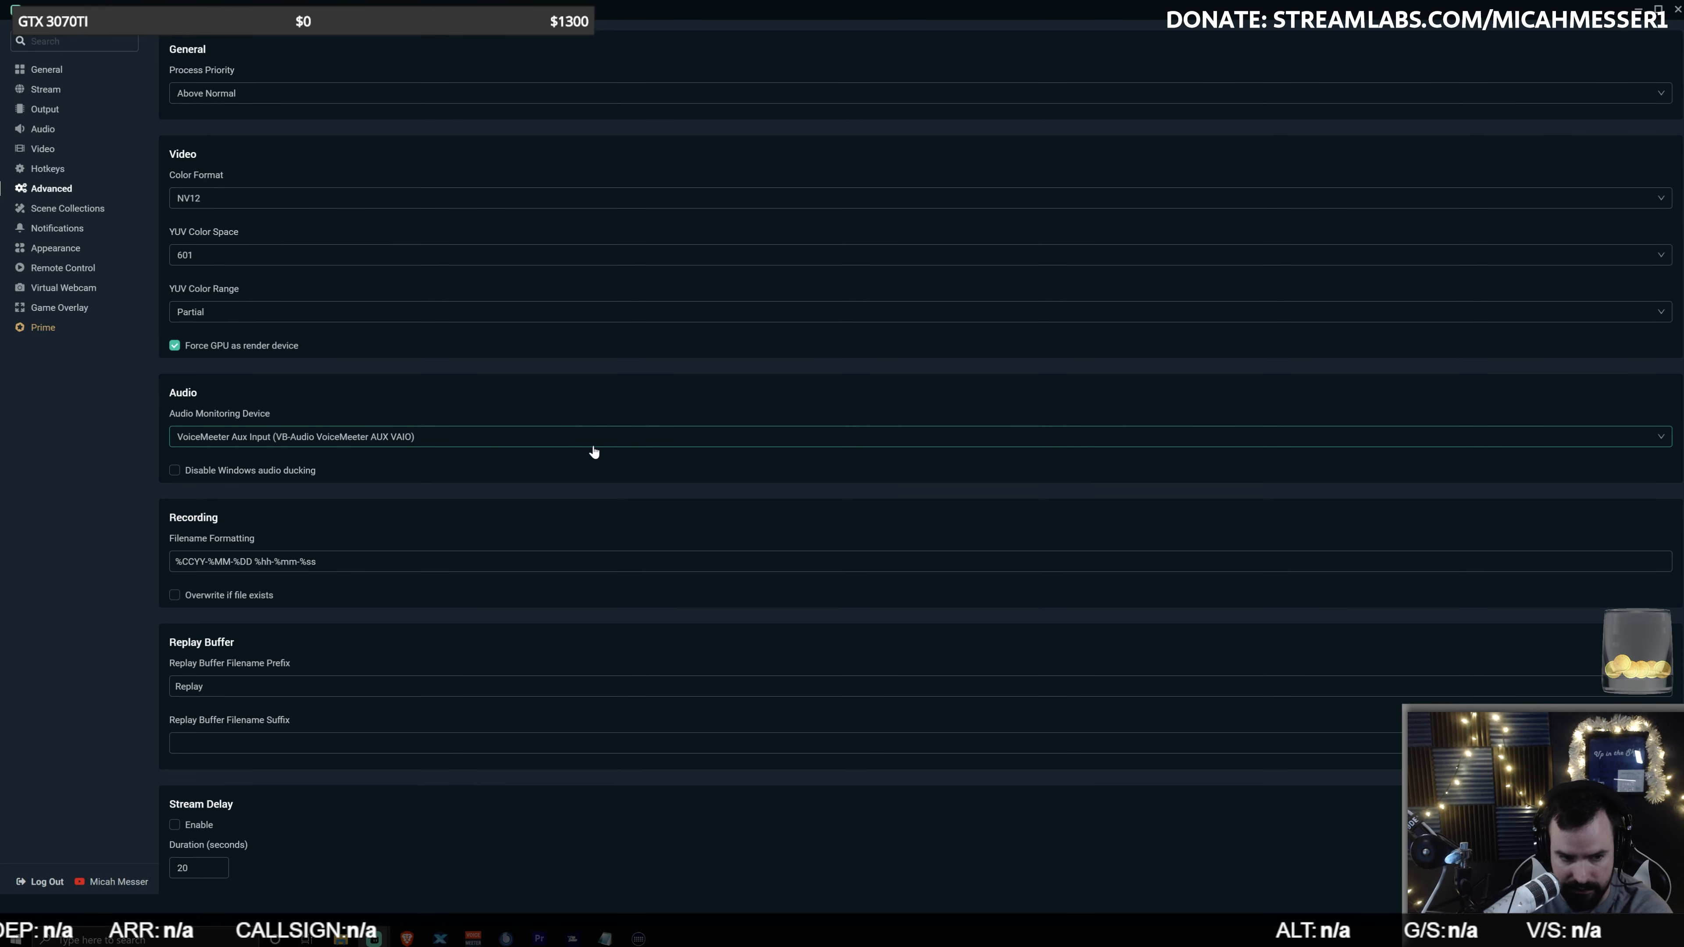
{"action": "scroll", "coordinate": [603, 474], "scroll_direction": "down", "scroll_amount": 3}
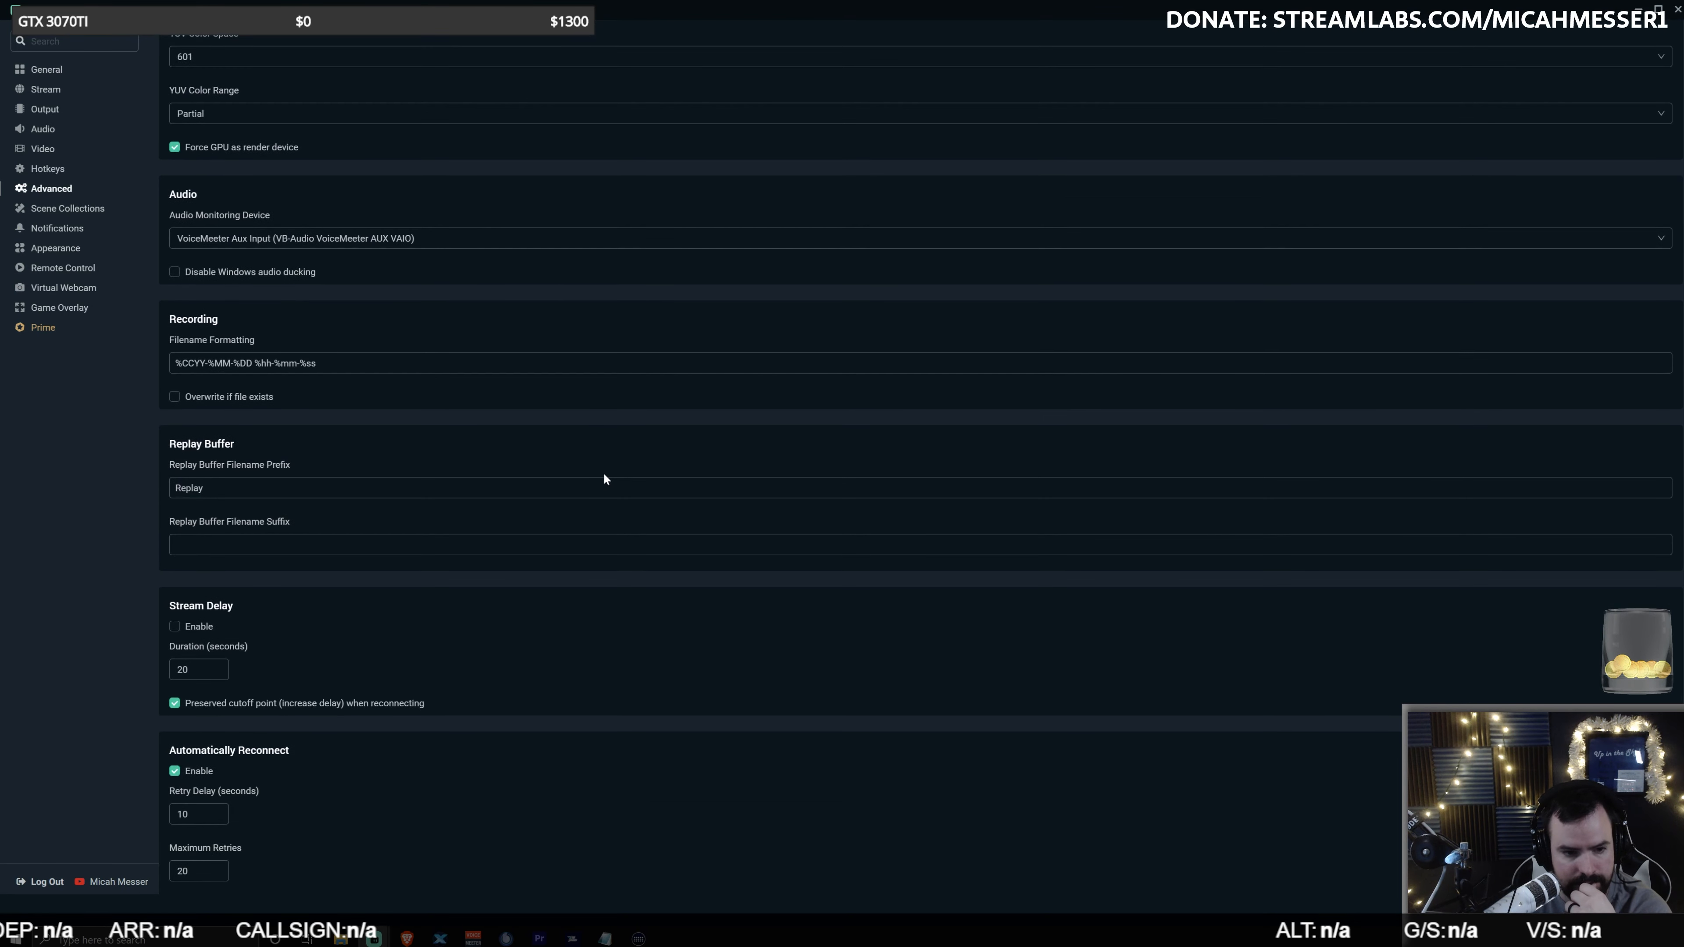
{"action": "scroll", "coordinate": [670, 463], "scroll_direction": "down", "scroll_amount": 3}
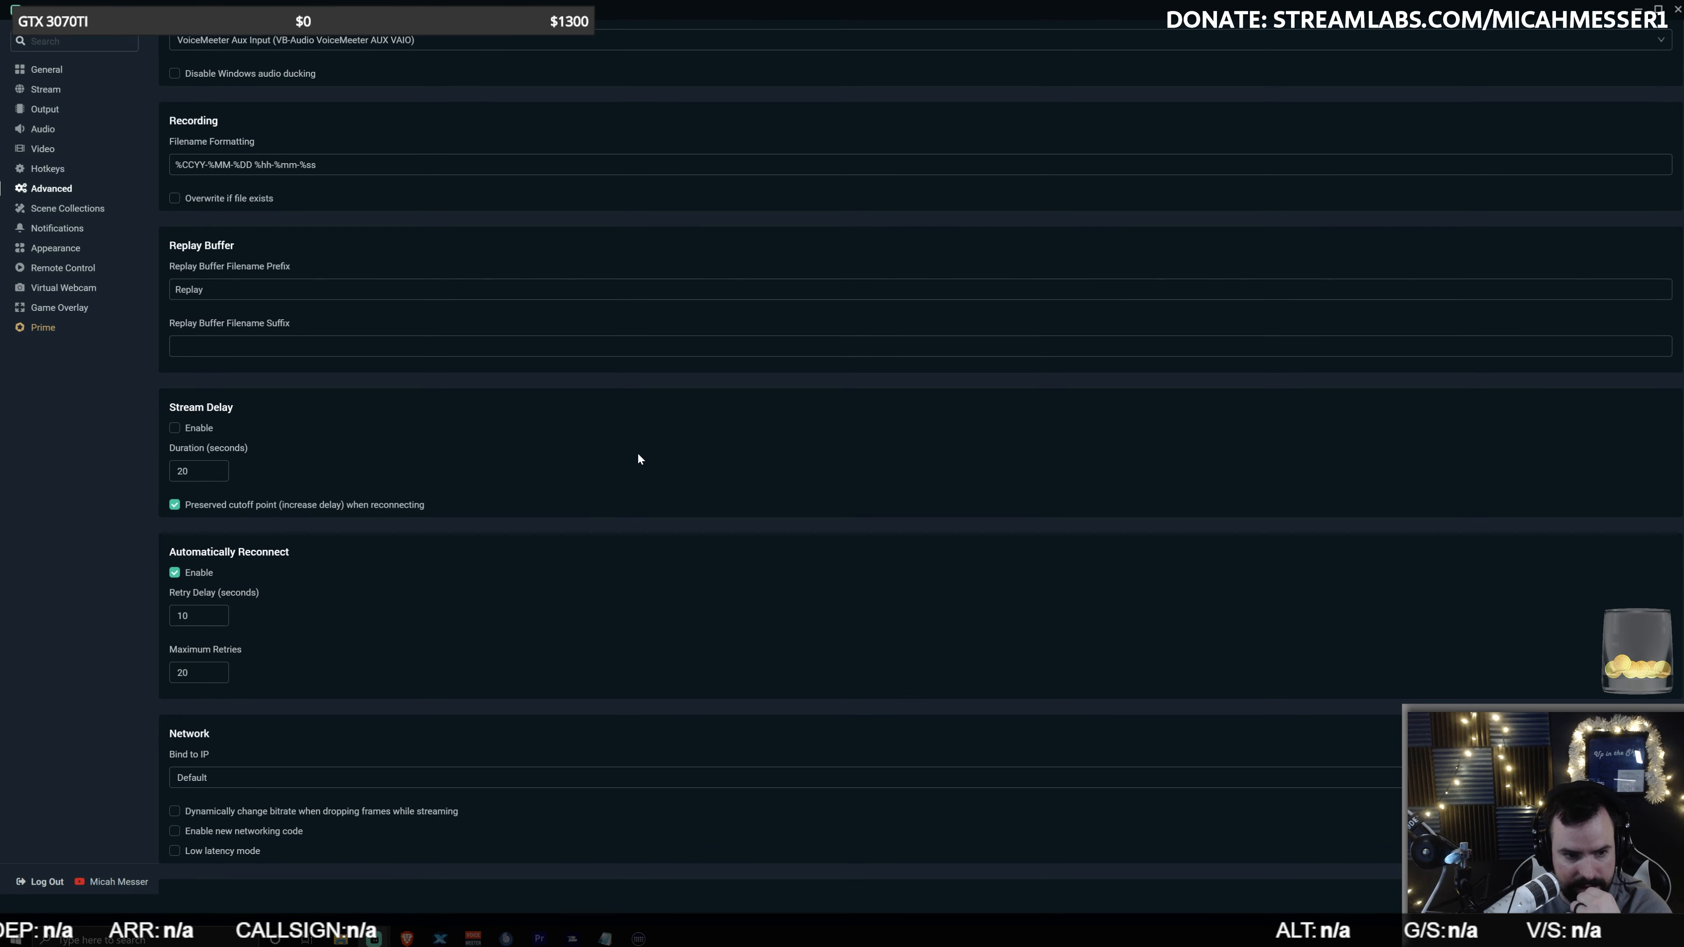
{"action": "scroll", "coordinate": [672, 360], "scroll_direction": "down", "scroll_amount": 2}
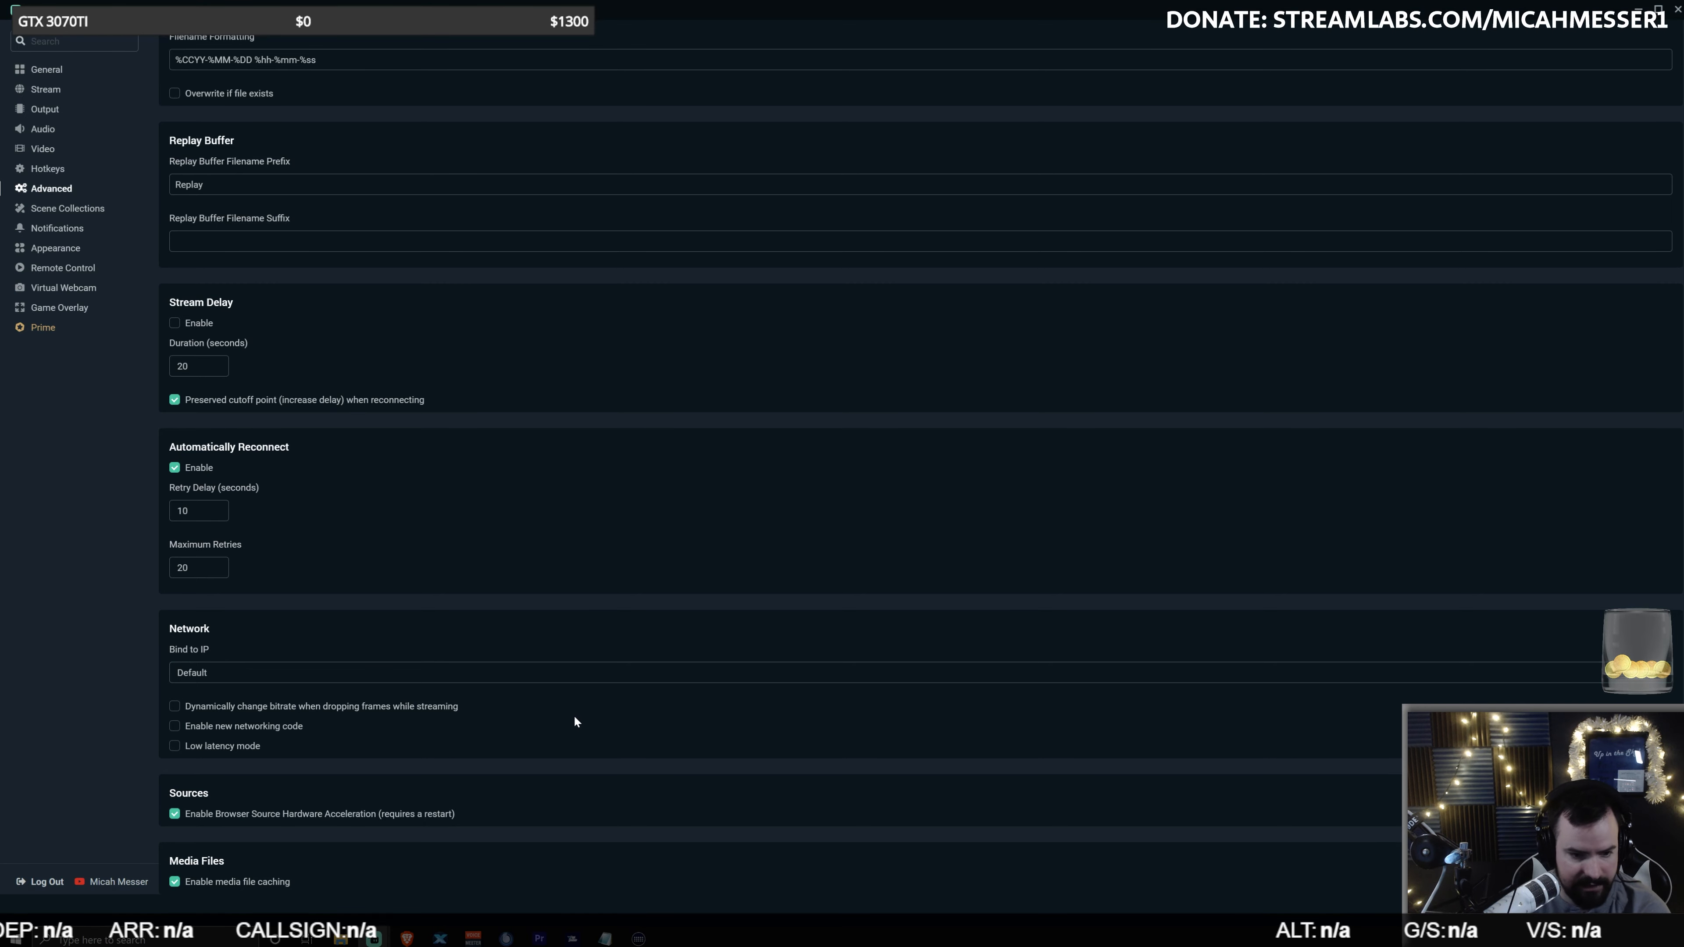
{"action": "scroll", "coordinate": [578, 749], "scroll_direction": "up", "scroll_amount": 7}
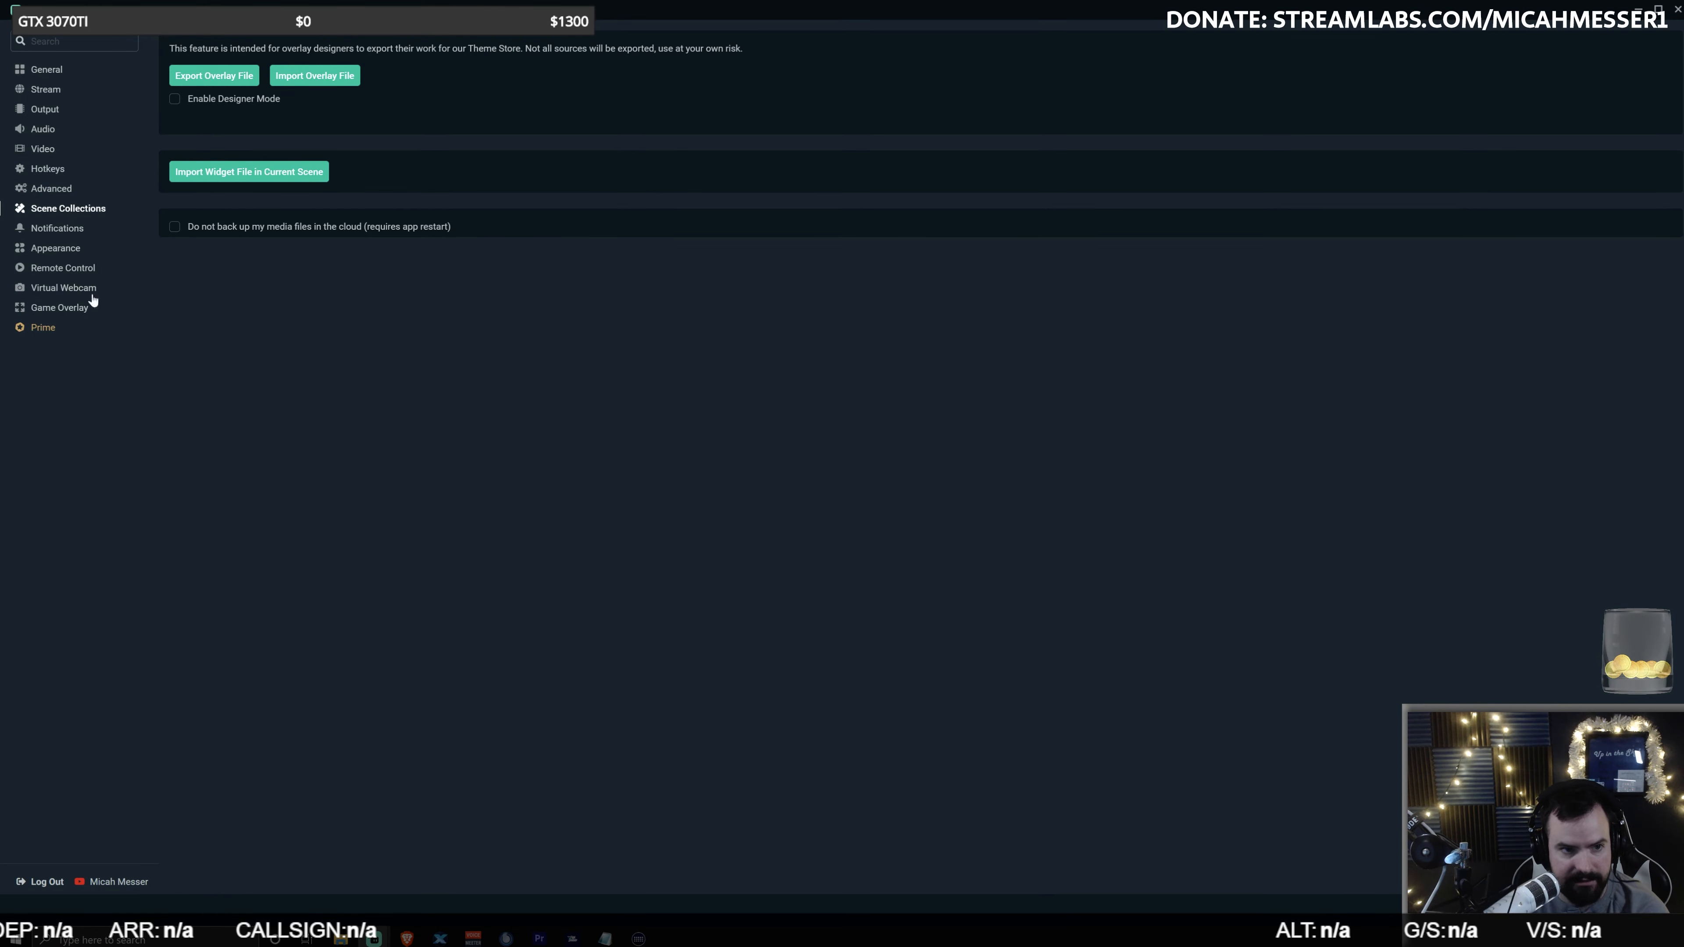
Step: Review the Notifications options and the Appearance settings, including the available themes
{"action": "left_click", "coordinate": [78, 229]}
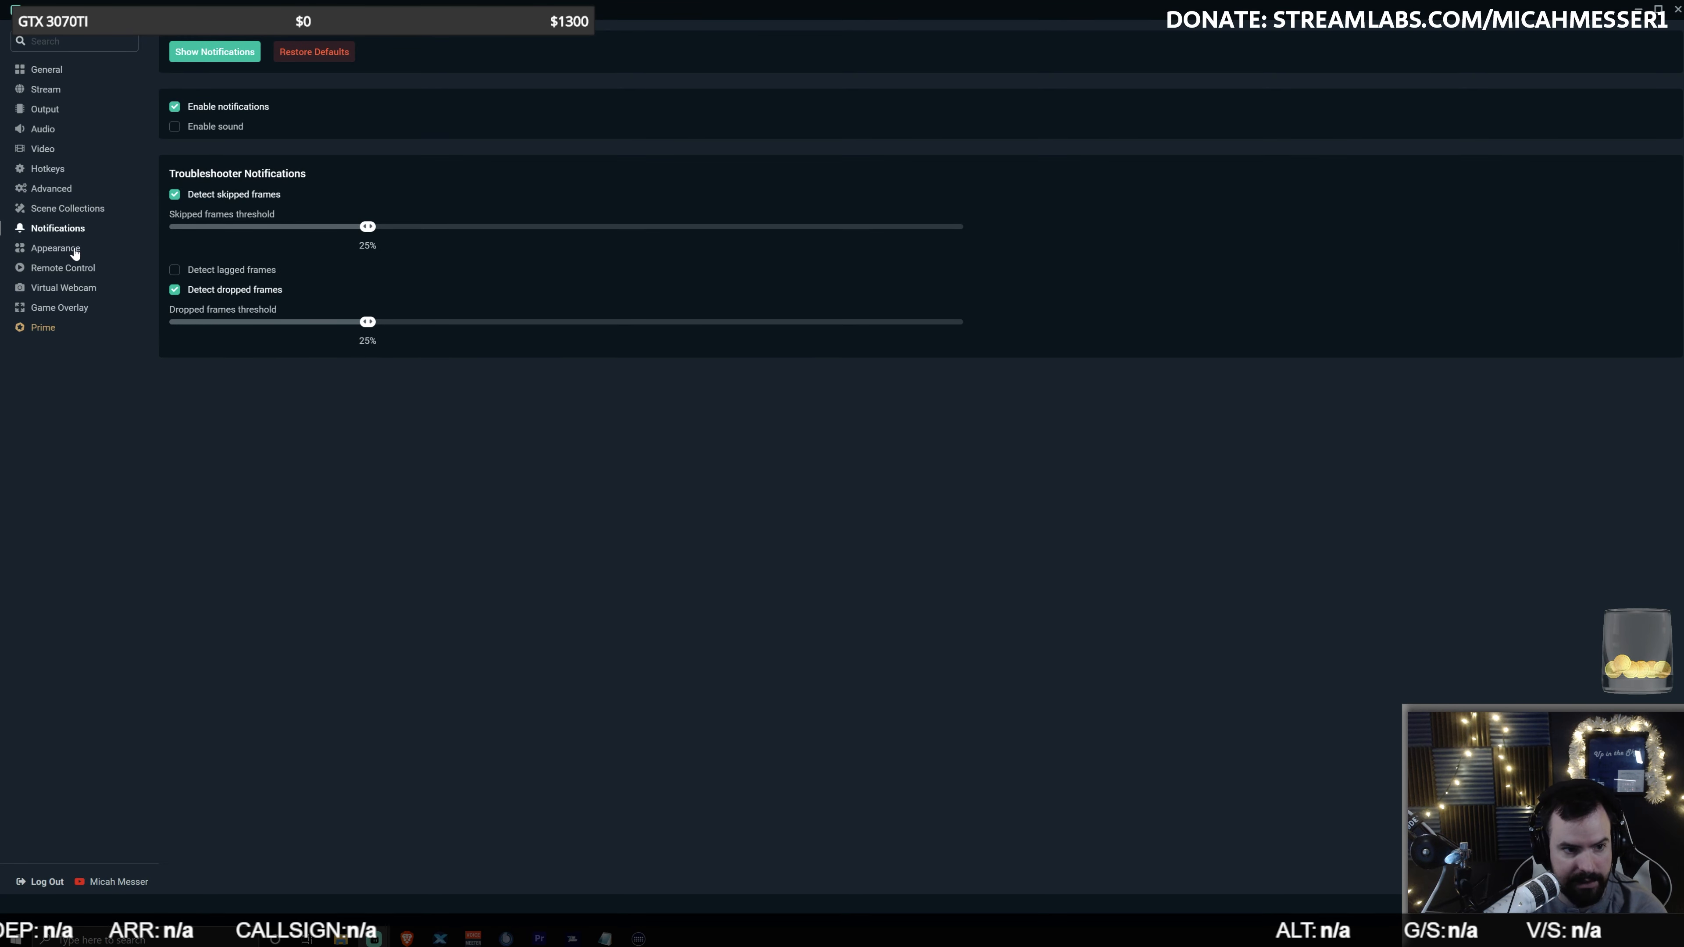
{"action": "left_click", "coordinate": [72, 252]}
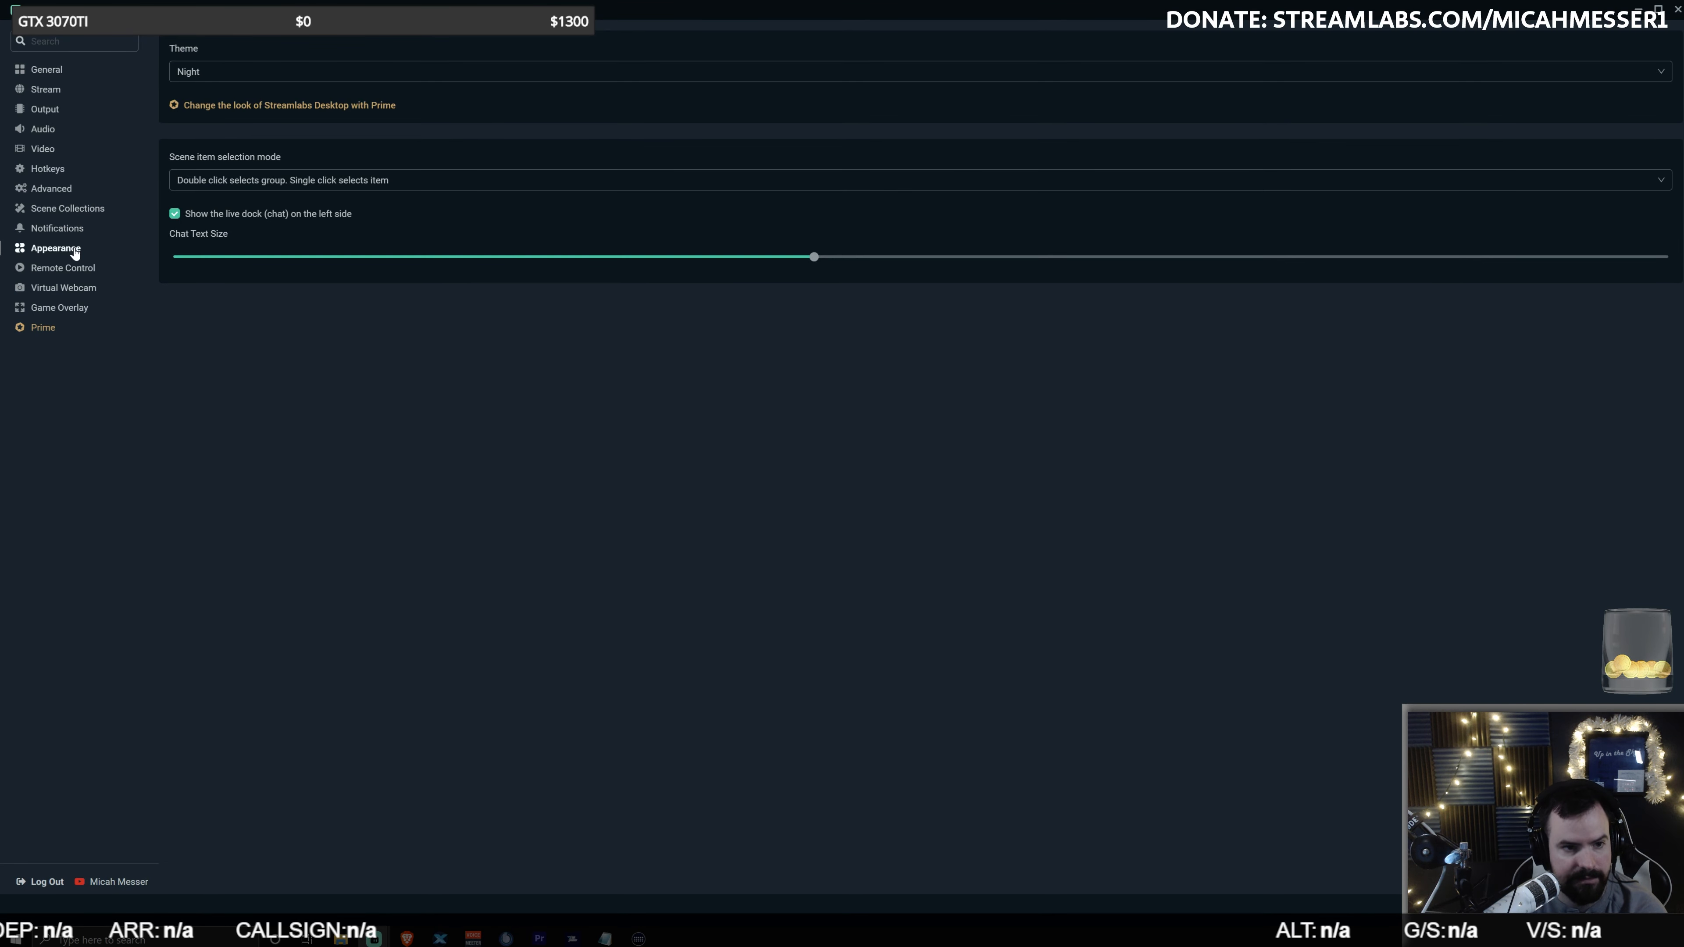
{"action": "left_click", "coordinate": [617, 78]}
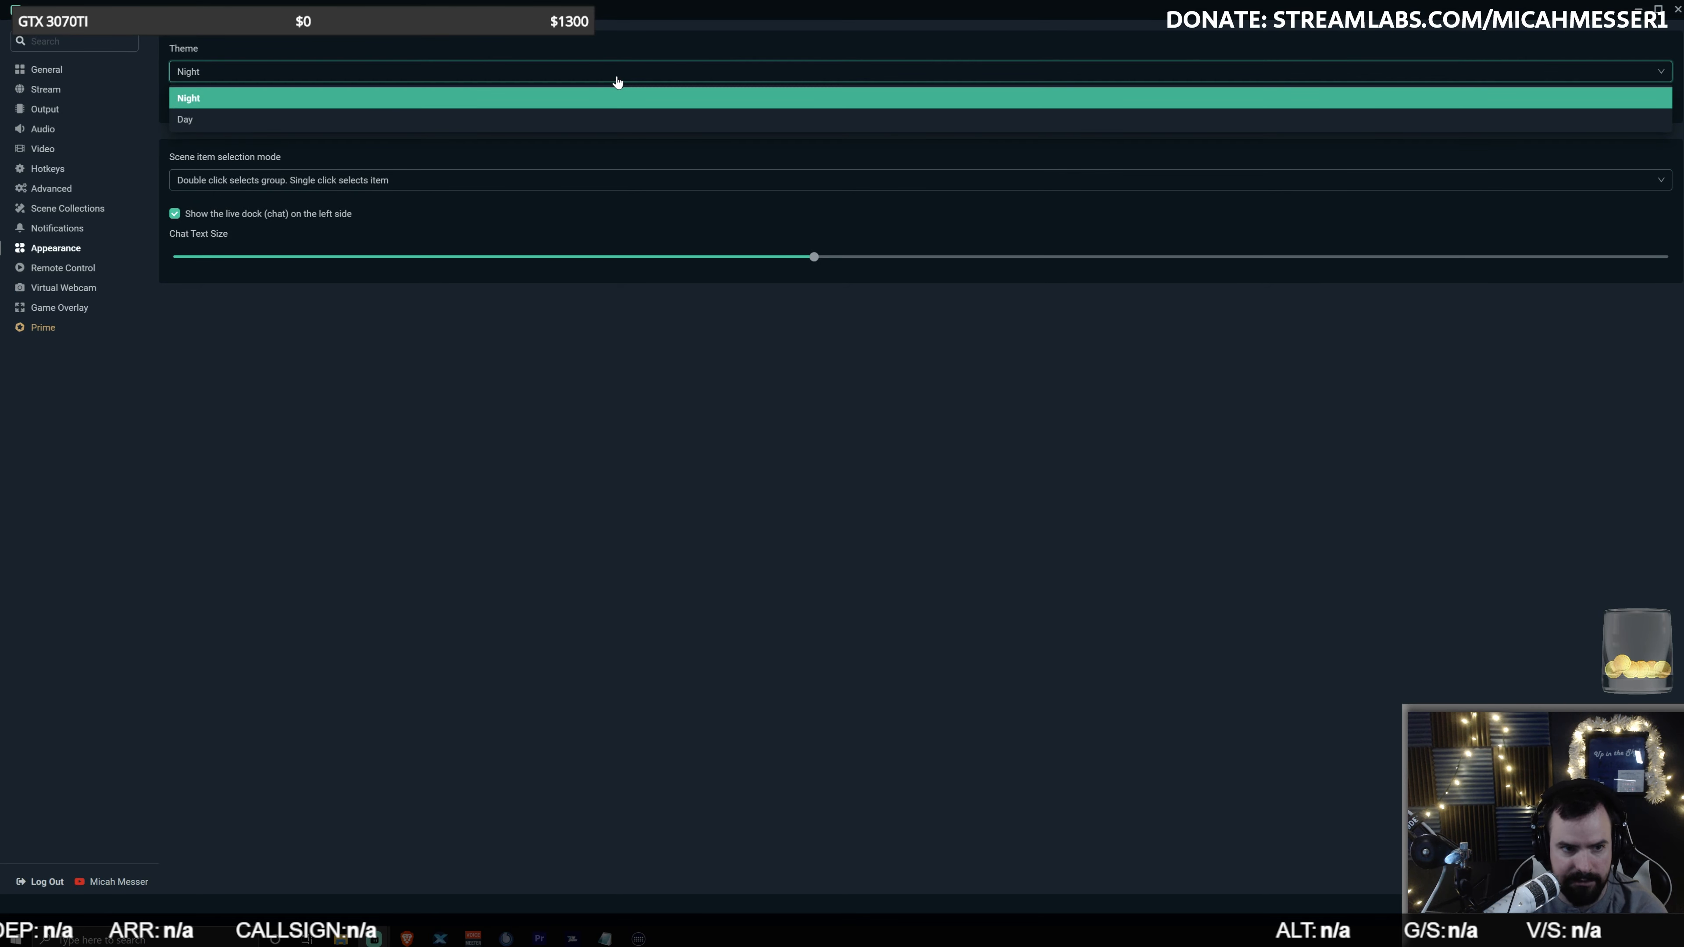
{"action": "left_click", "coordinate": [902, 387]}
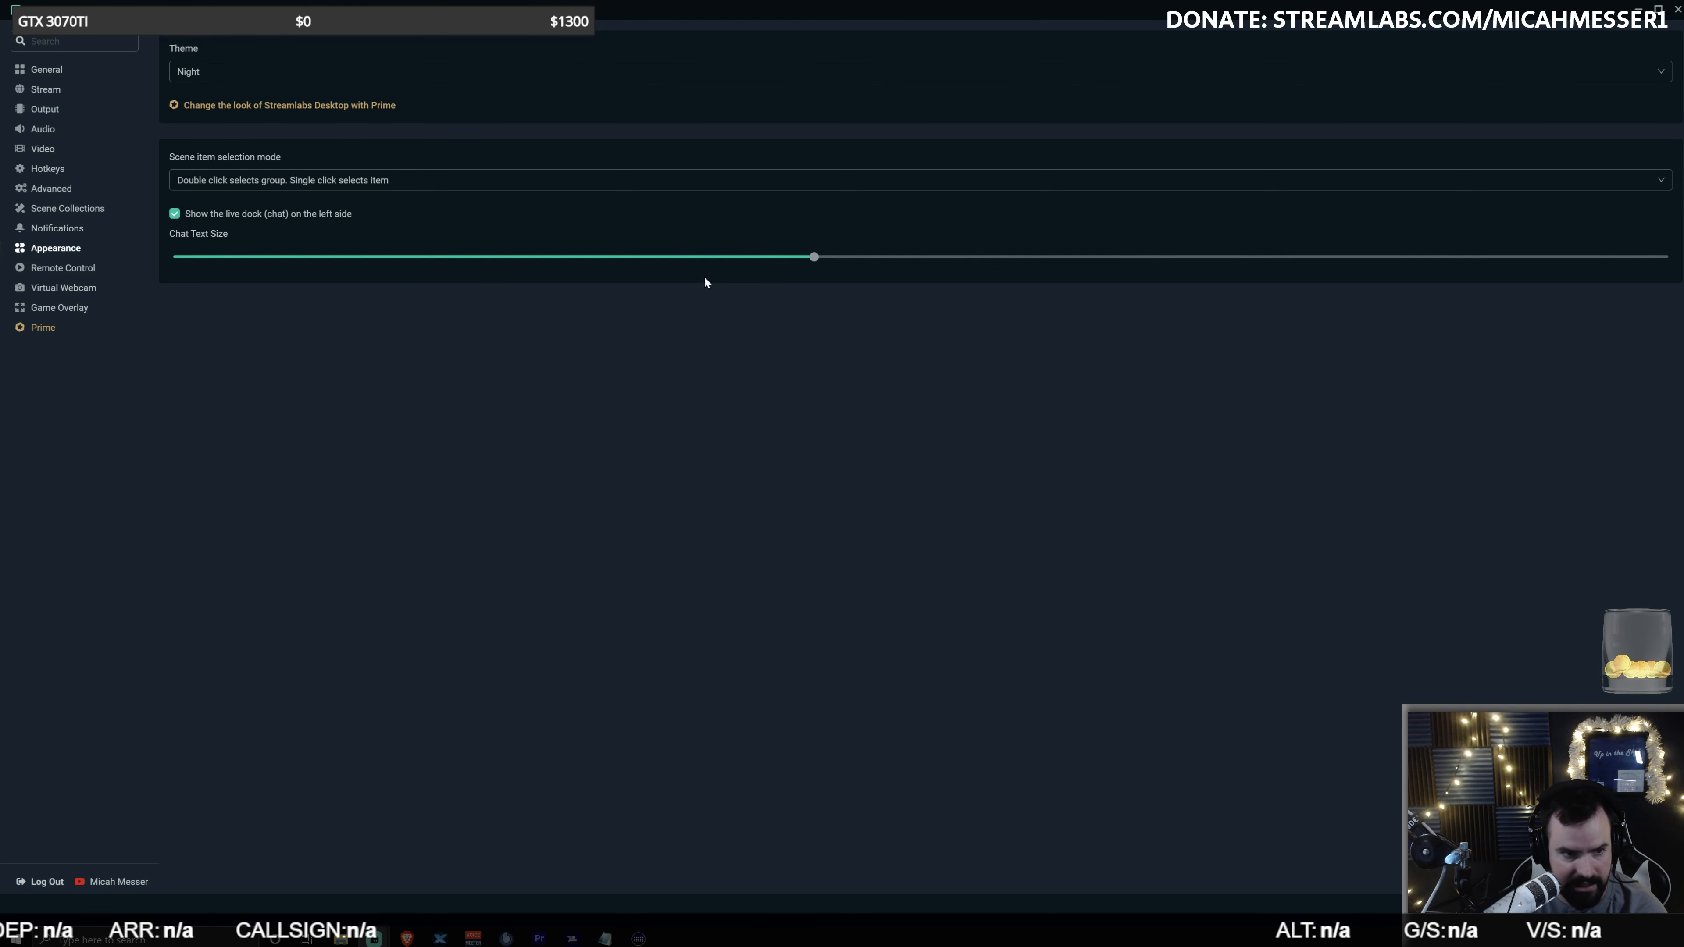
Step: Look through the Remote Control, Virtual Webcam and Game Overlay settings, revisit the General options, and close the settings window
{"action": "left_click", "coordinate": [81, 272]}
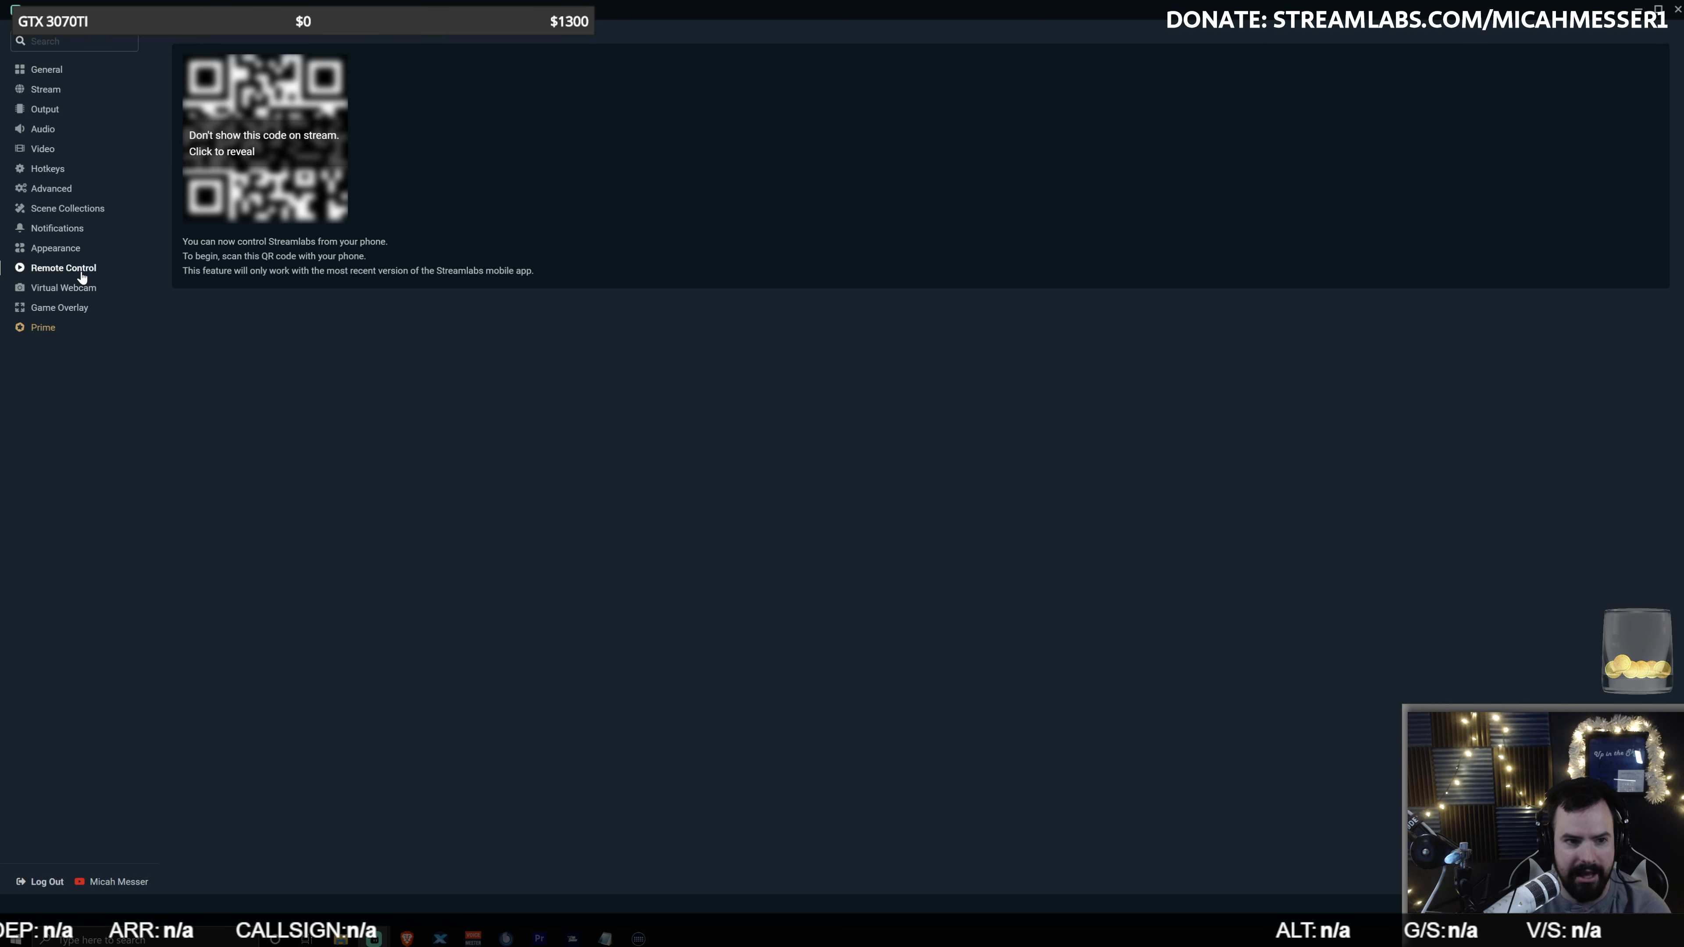
{"action": "left_click", "coordinate": [79, 293]}
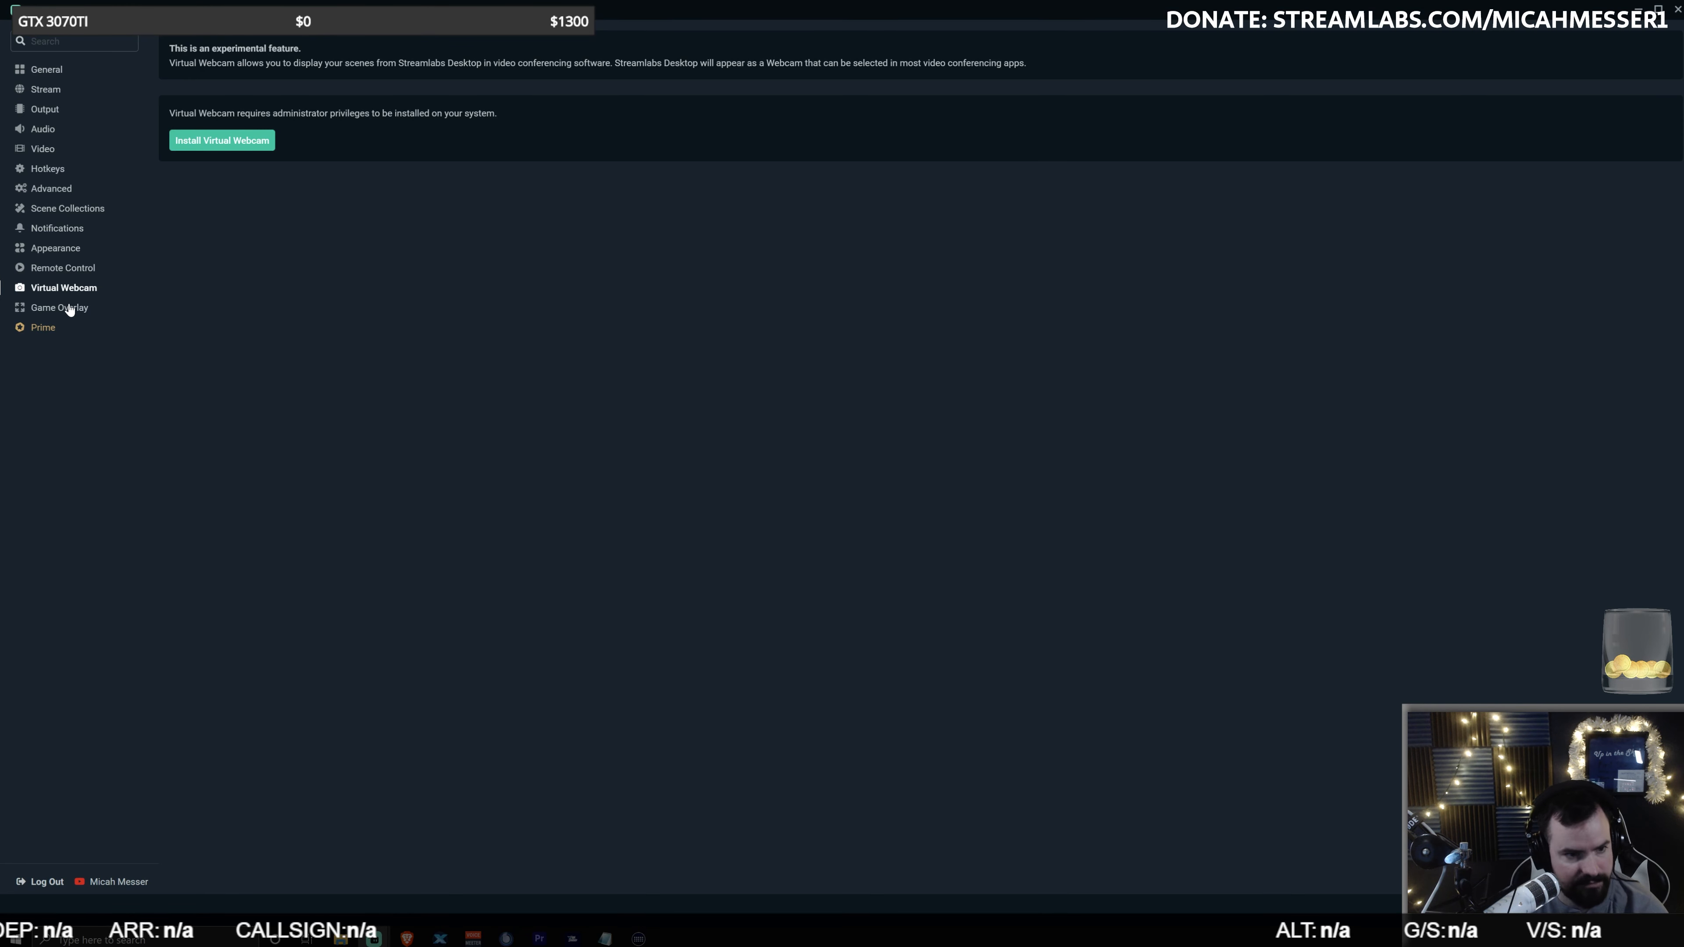
{"action": "left_click", "coordinate": [69, 310]}
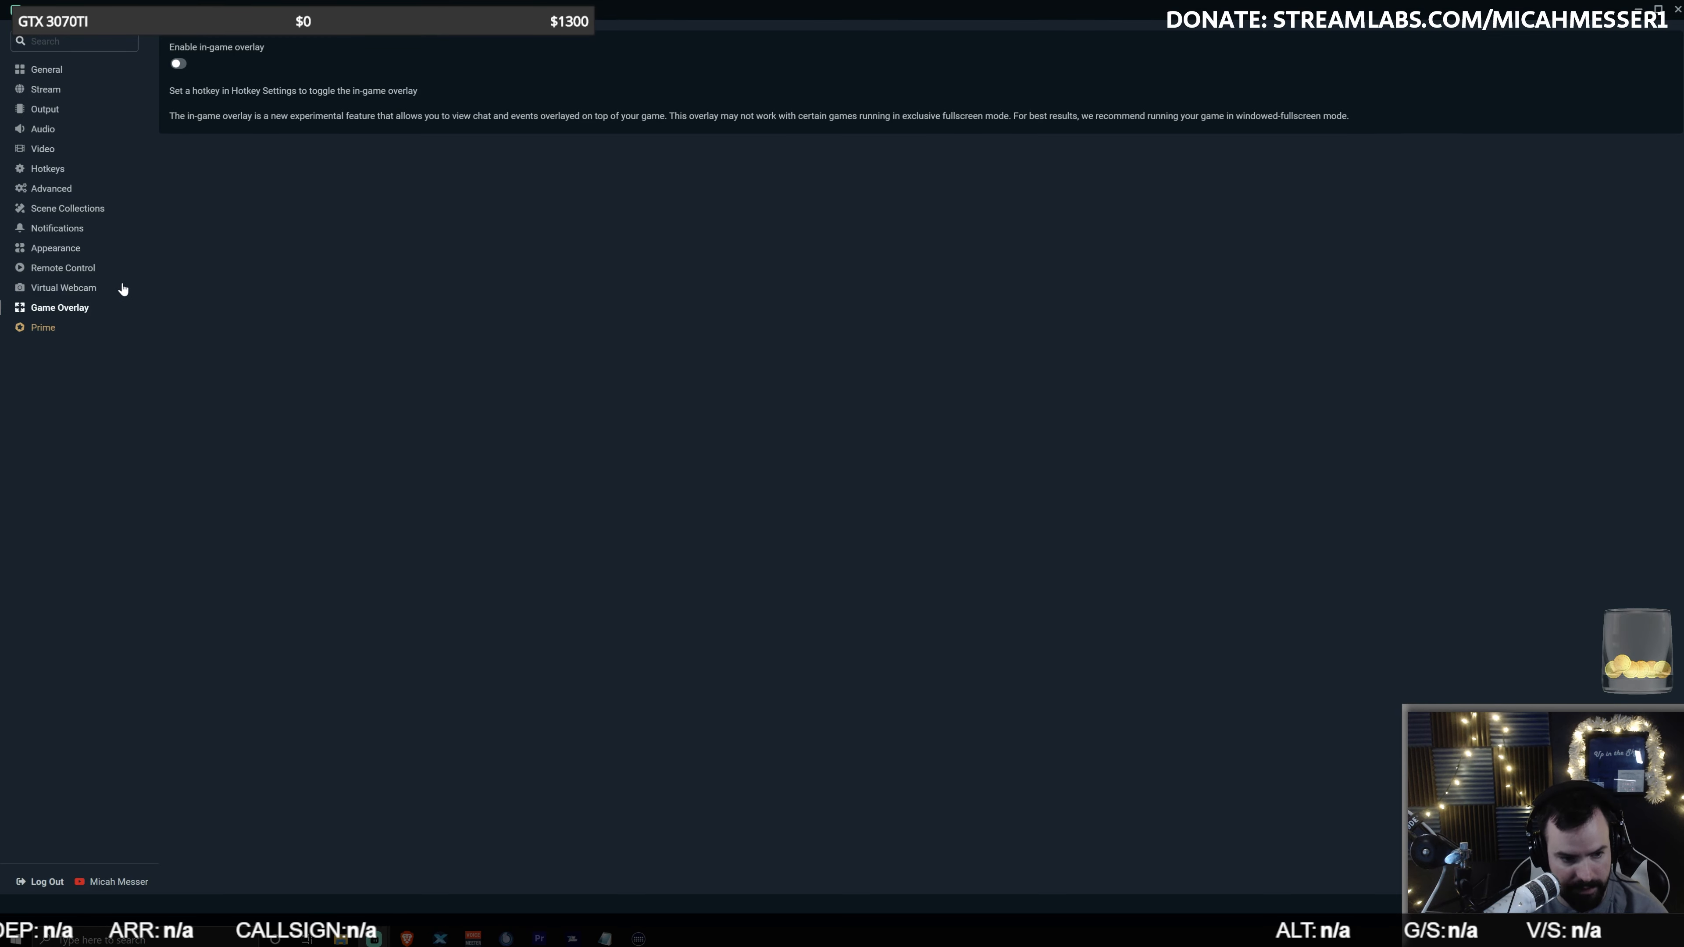
{"action": "left_click", "coordinate": [46, 70]}
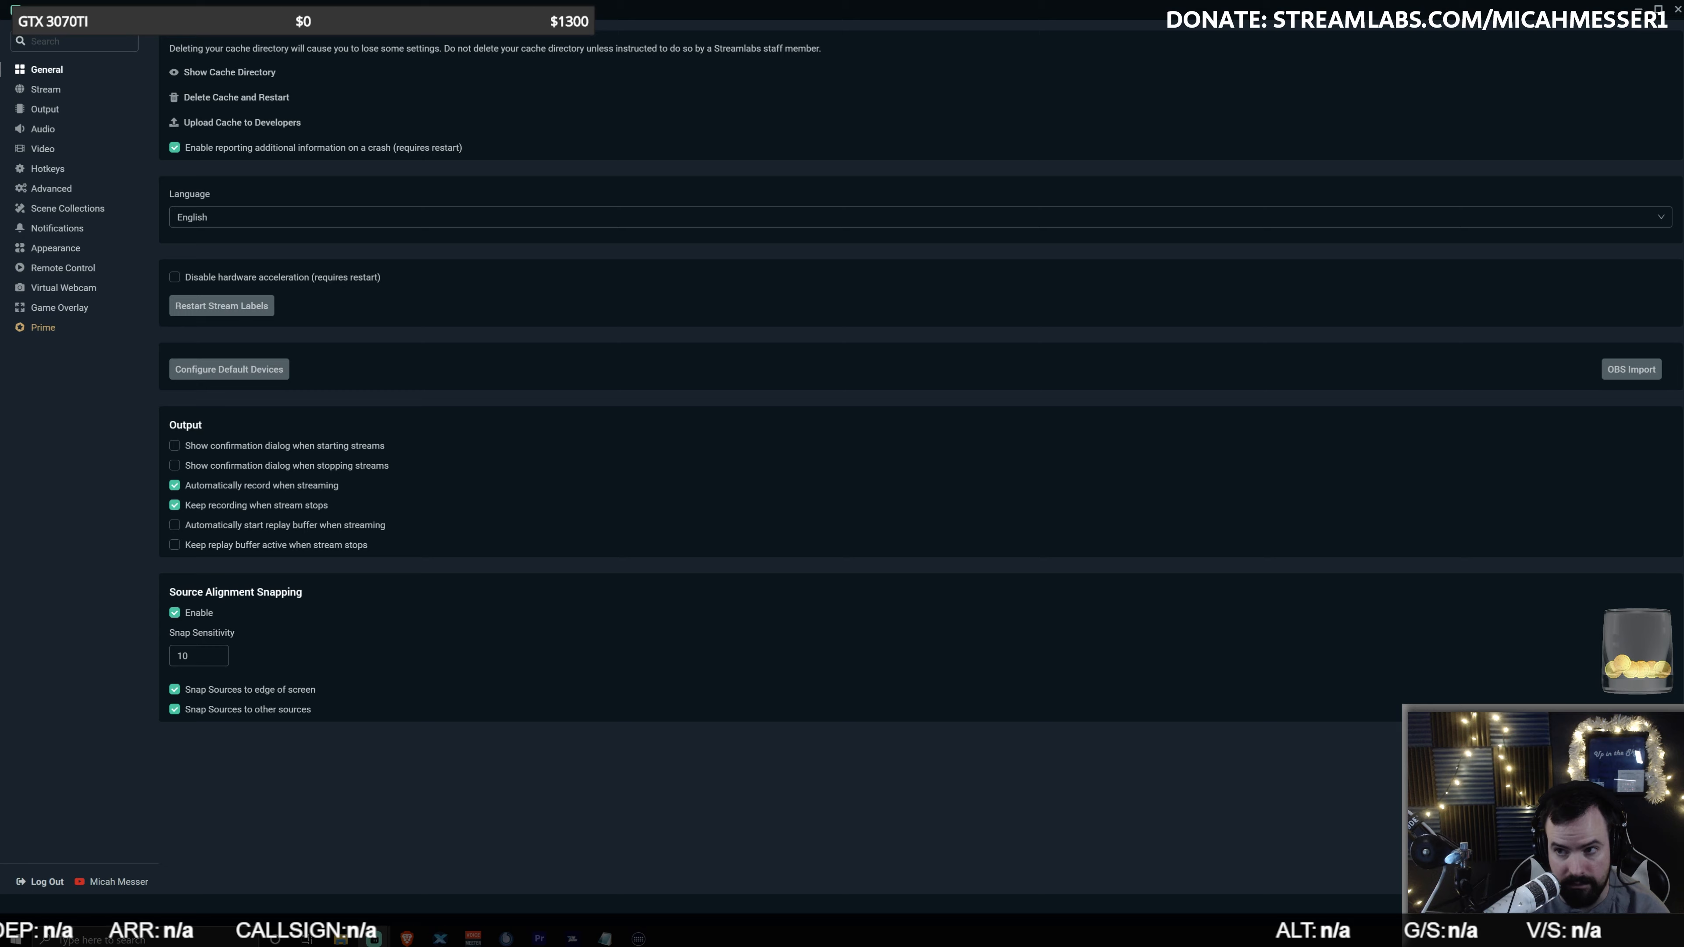
{"action": "left_click", "coordinate": [1678, 9]}
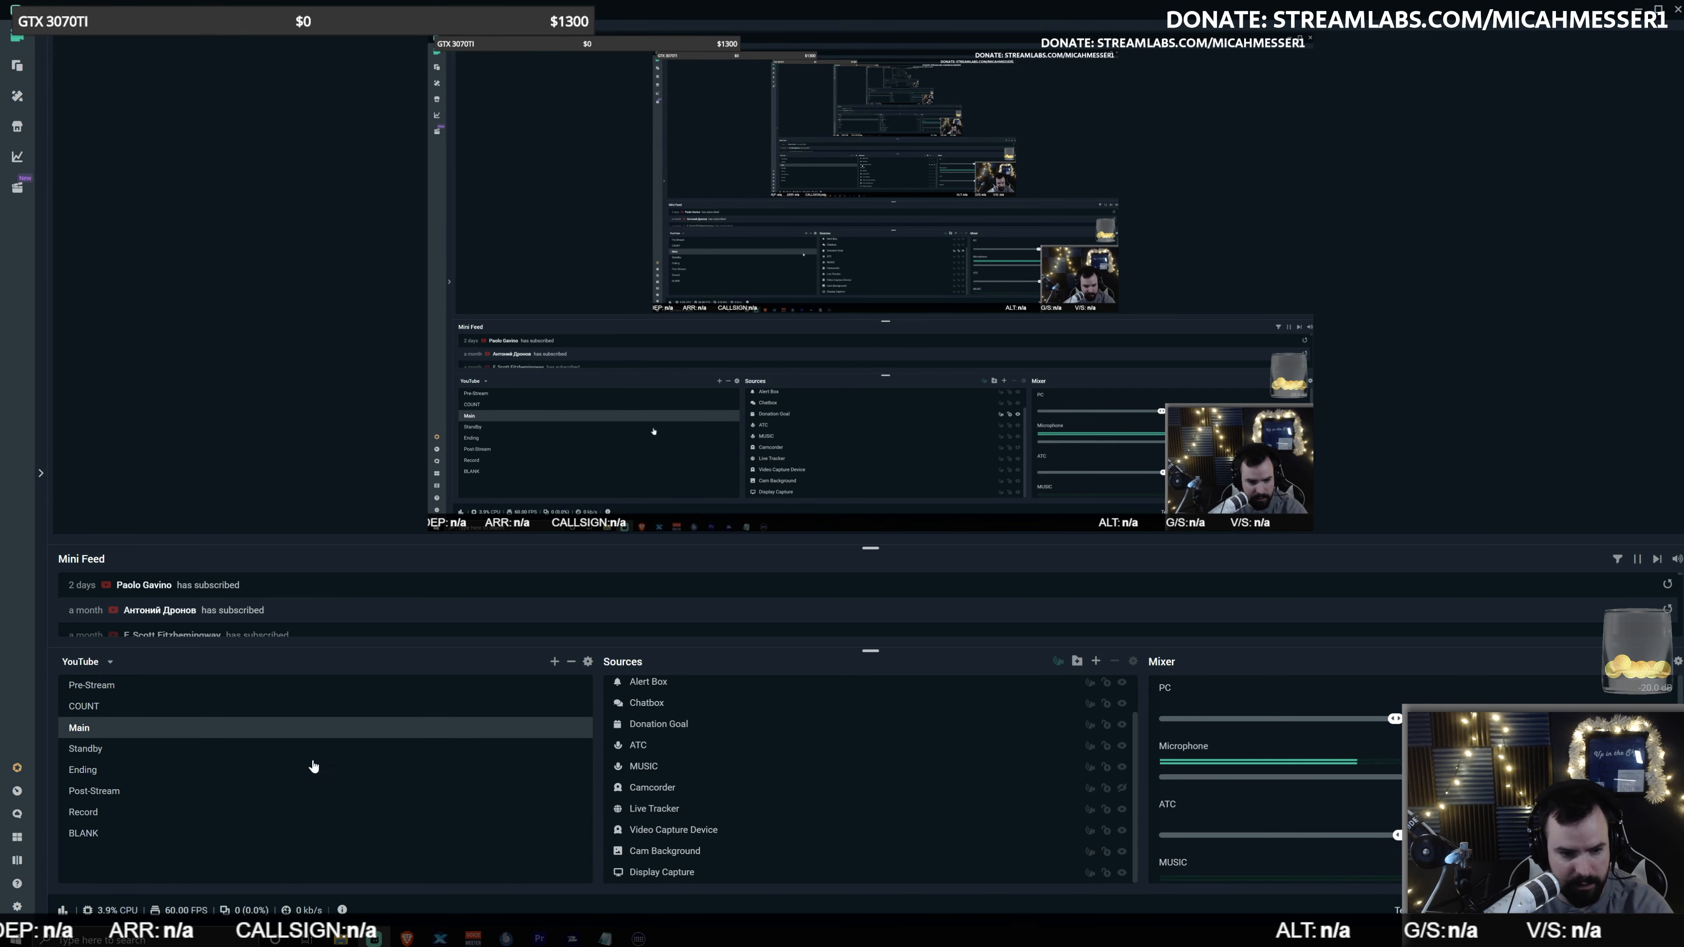
Step: Switch to the Record scene and inspect its sources, briefly showing Video Capture Device and highlighting Display Capture and X-Plane 11
{"action": "left_click", "coordinate": [104, 812]}
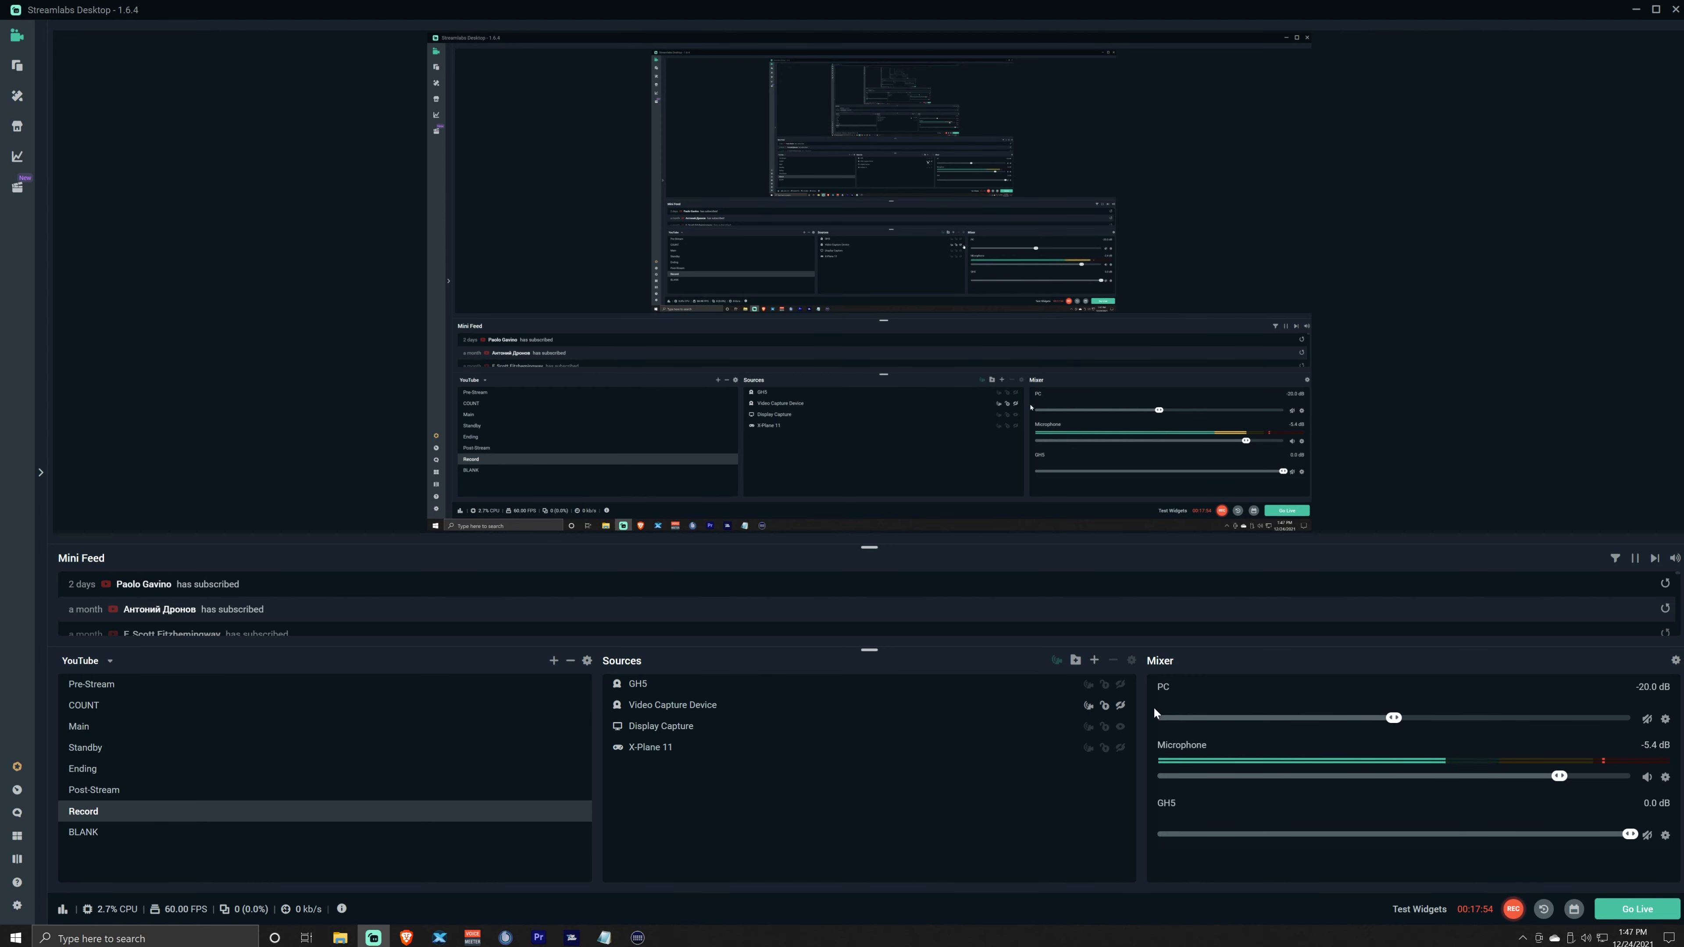
{"action": "left_click", "coordinate": [1121, 706]}
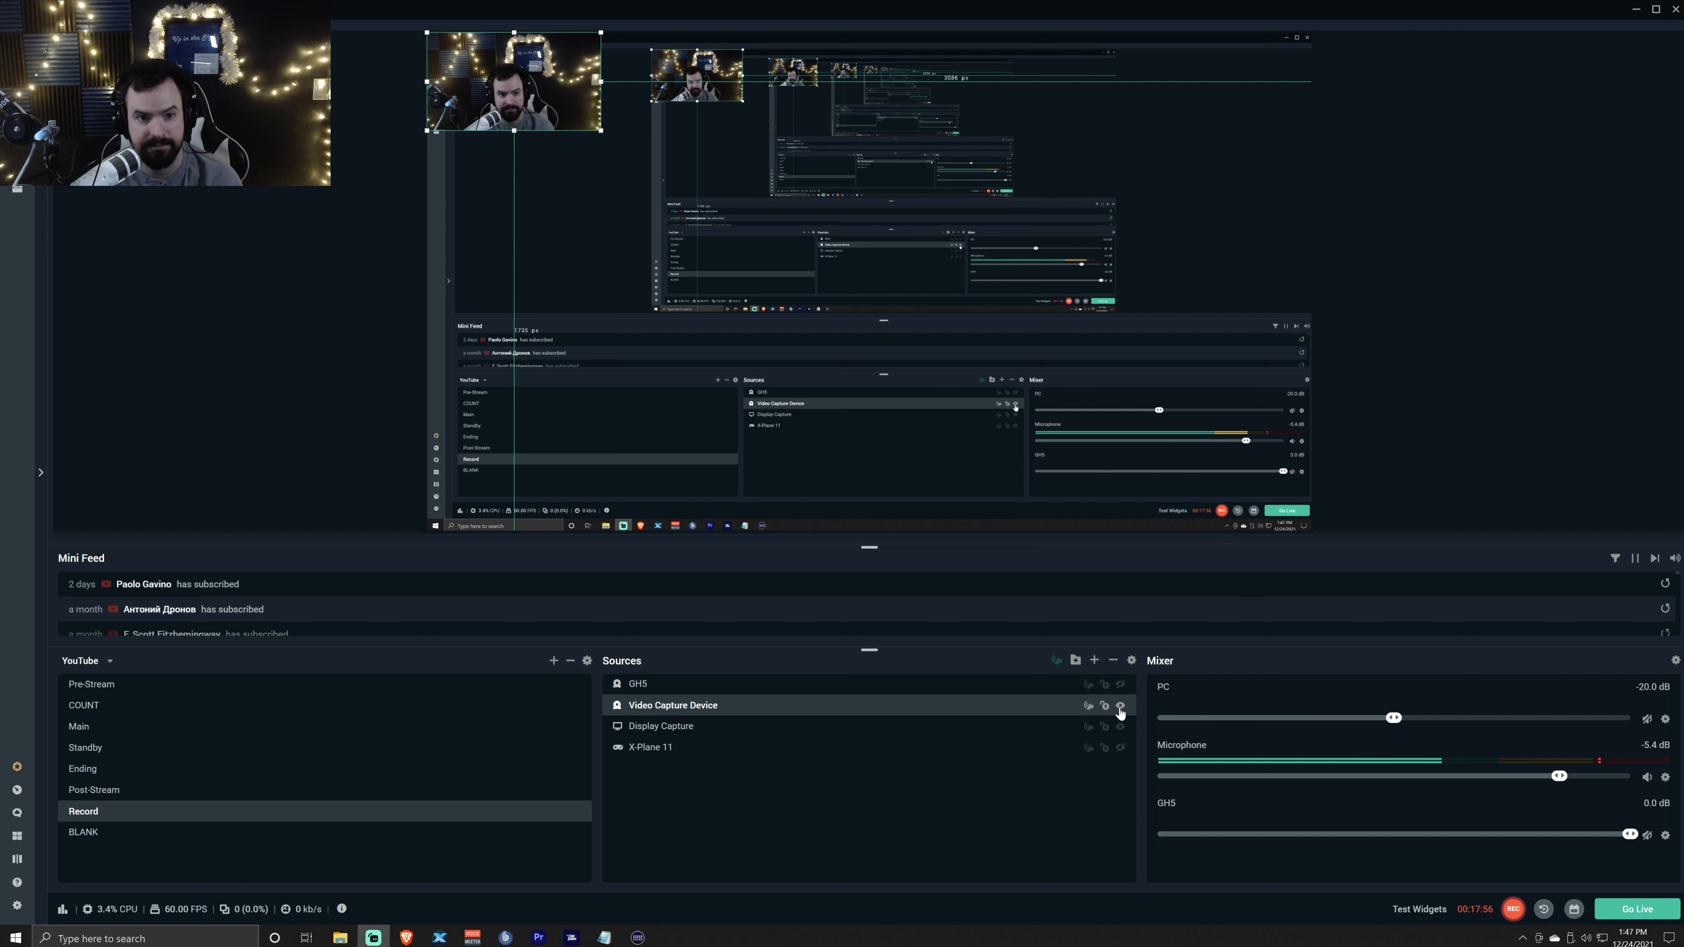
{"action": "left_click", "coordinate": [1120, 707]}
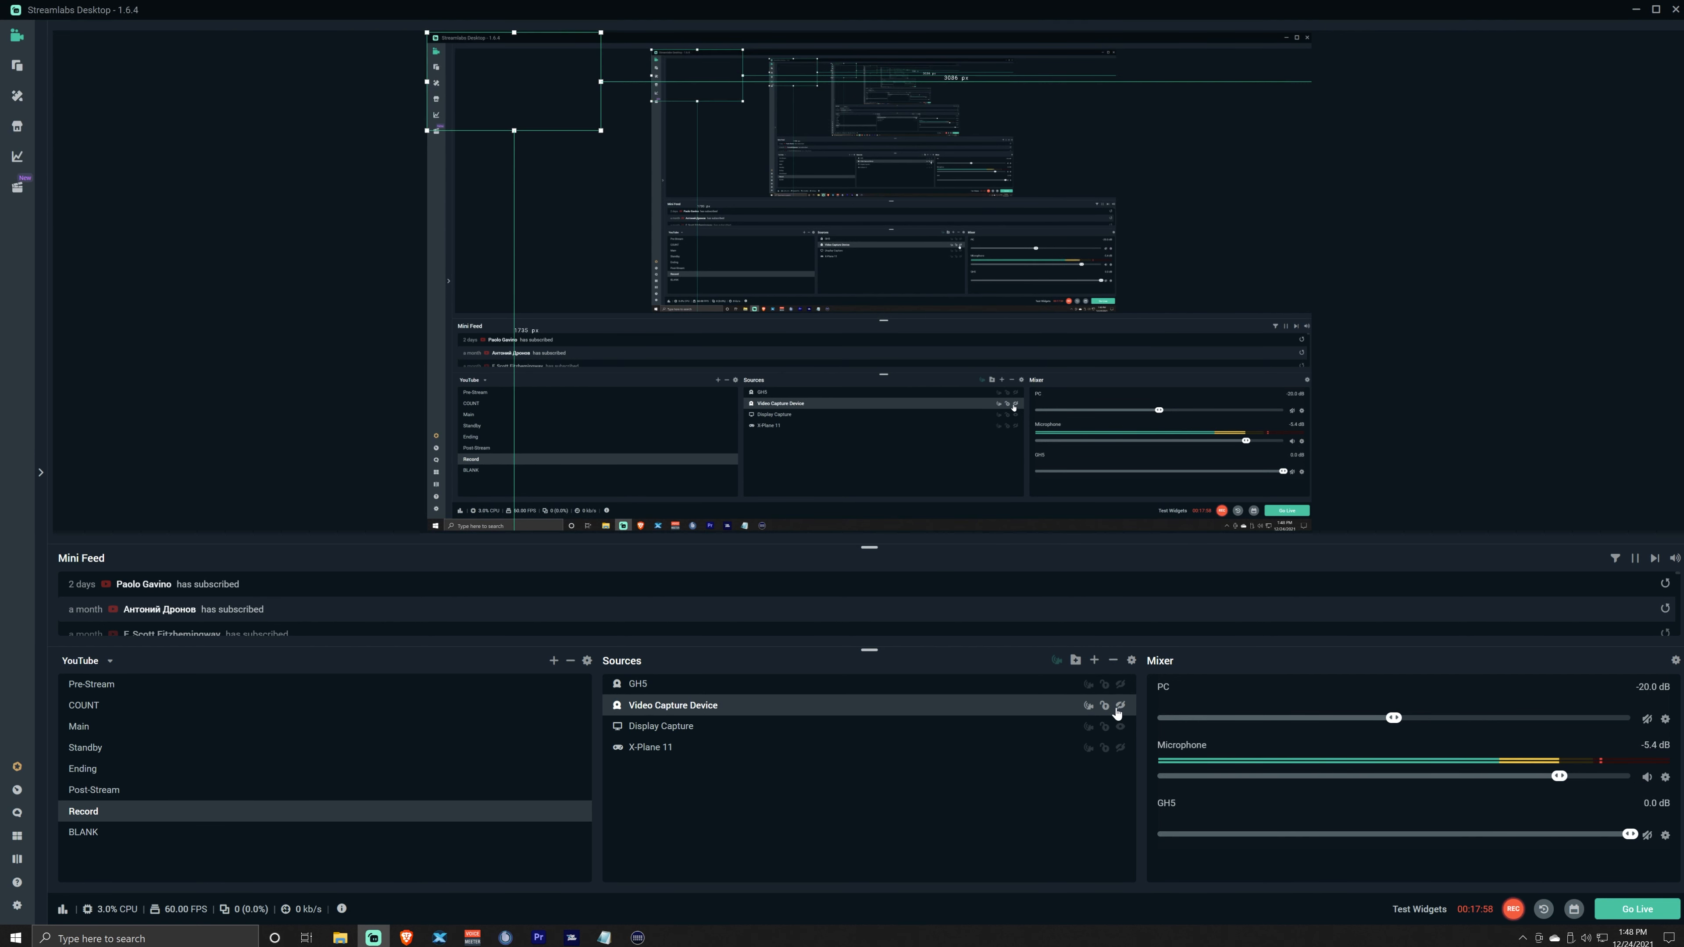
{"action": "left_click", "coordinate": [667, 727]}
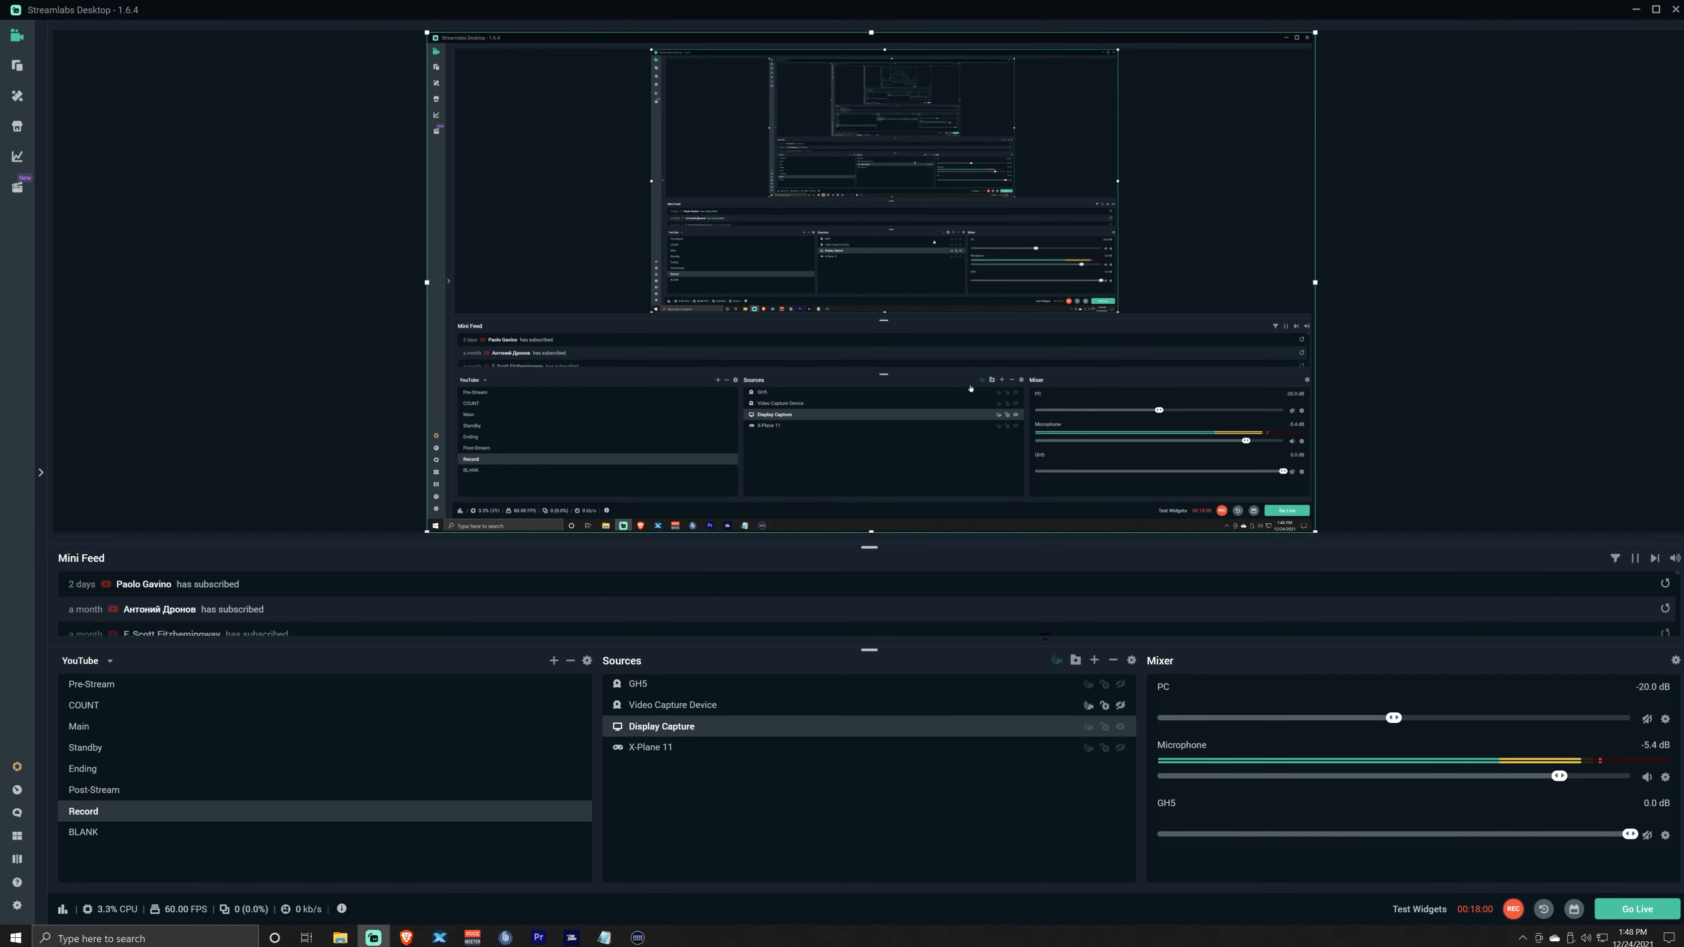
{"action": "left_click", "coordinate": [663, 750]}
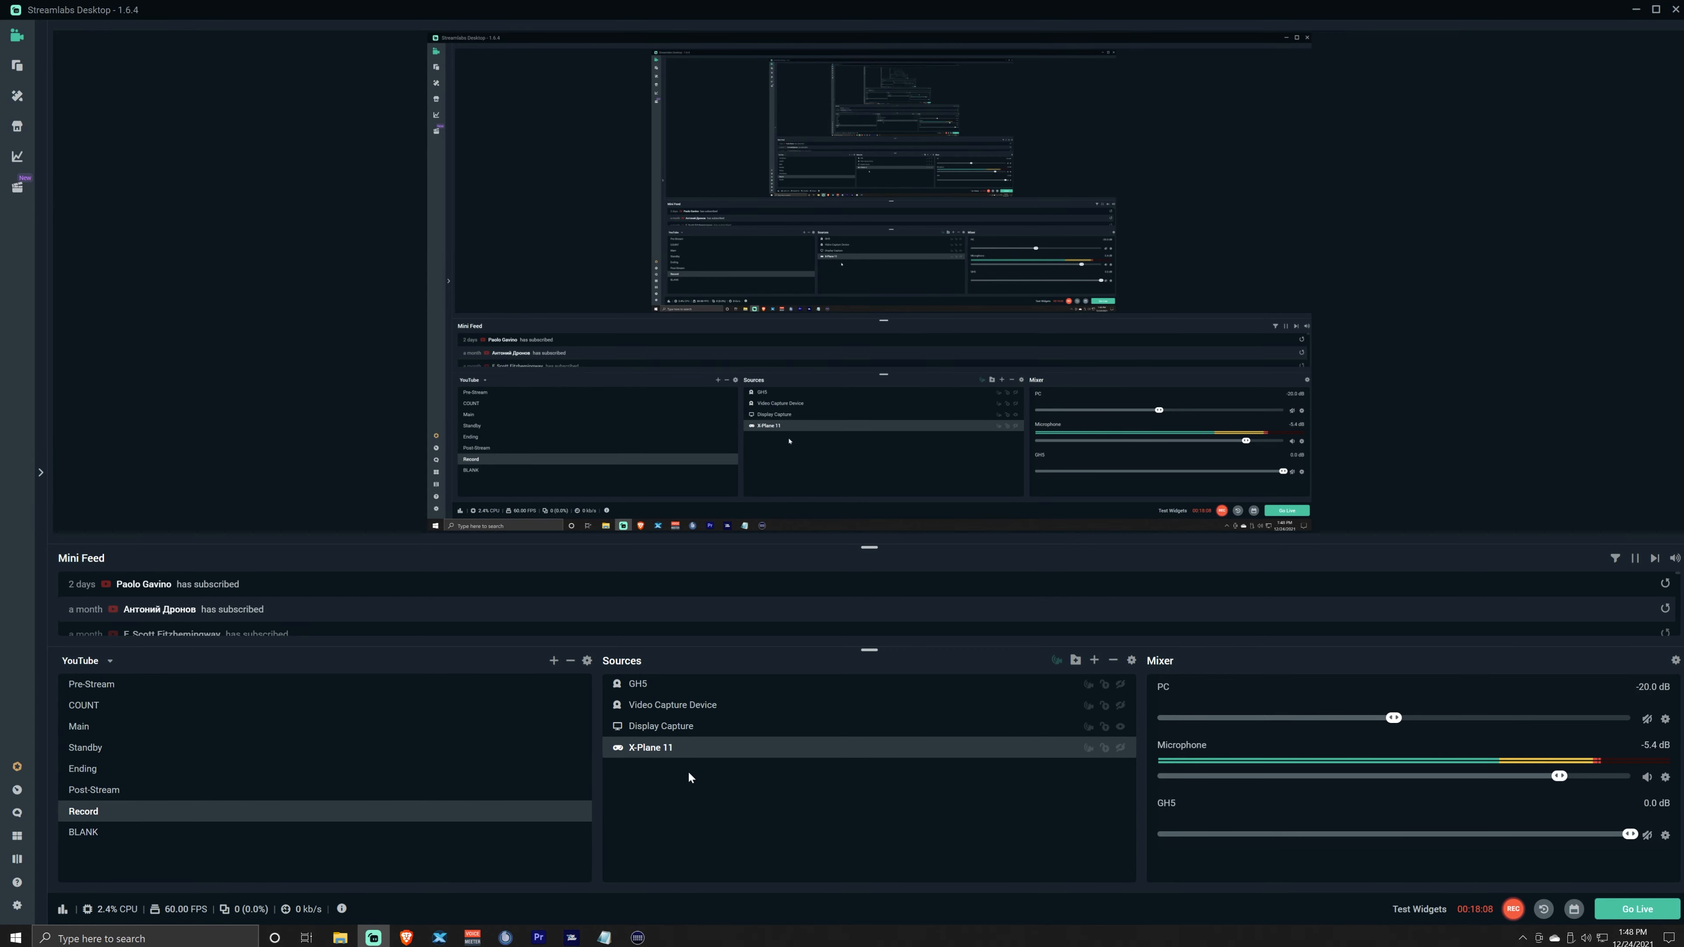
Step: Switch to the Main scene and highlight its sources one by one, from The Jar and Donate Text through ATC and MUSIC
{"action": "left_click", "coordinate": [117, 727]}
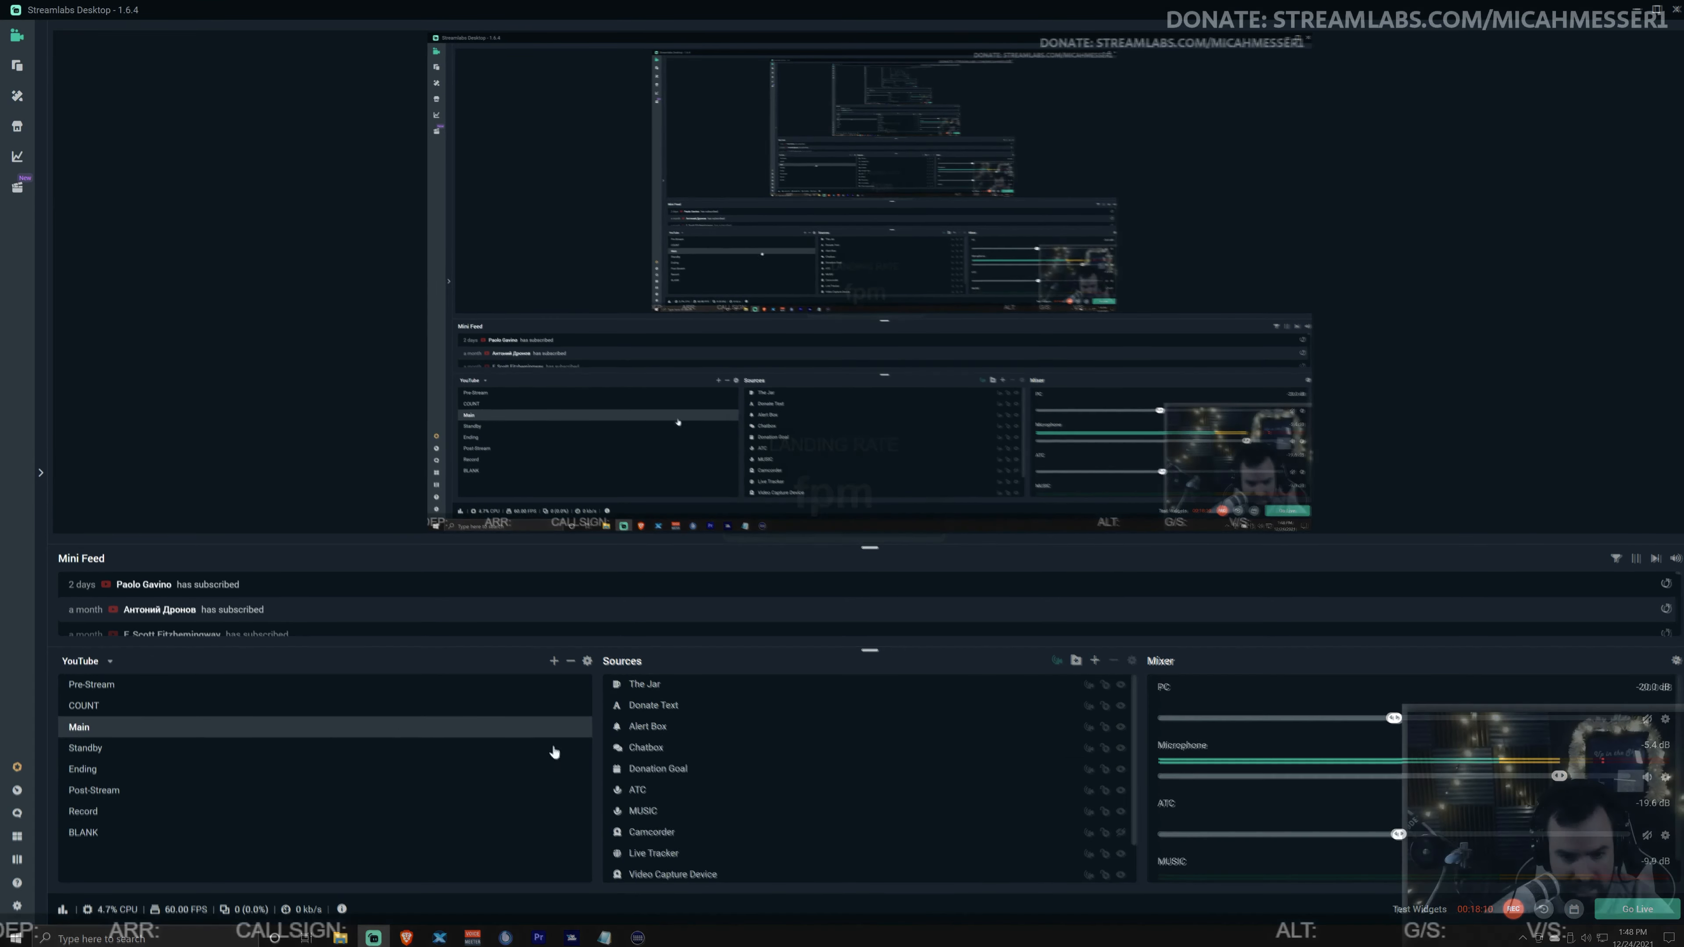
{"action": "scroll", "coordinate": [822, 783], "scroll_direction": "down", "scroll_amount": 2}
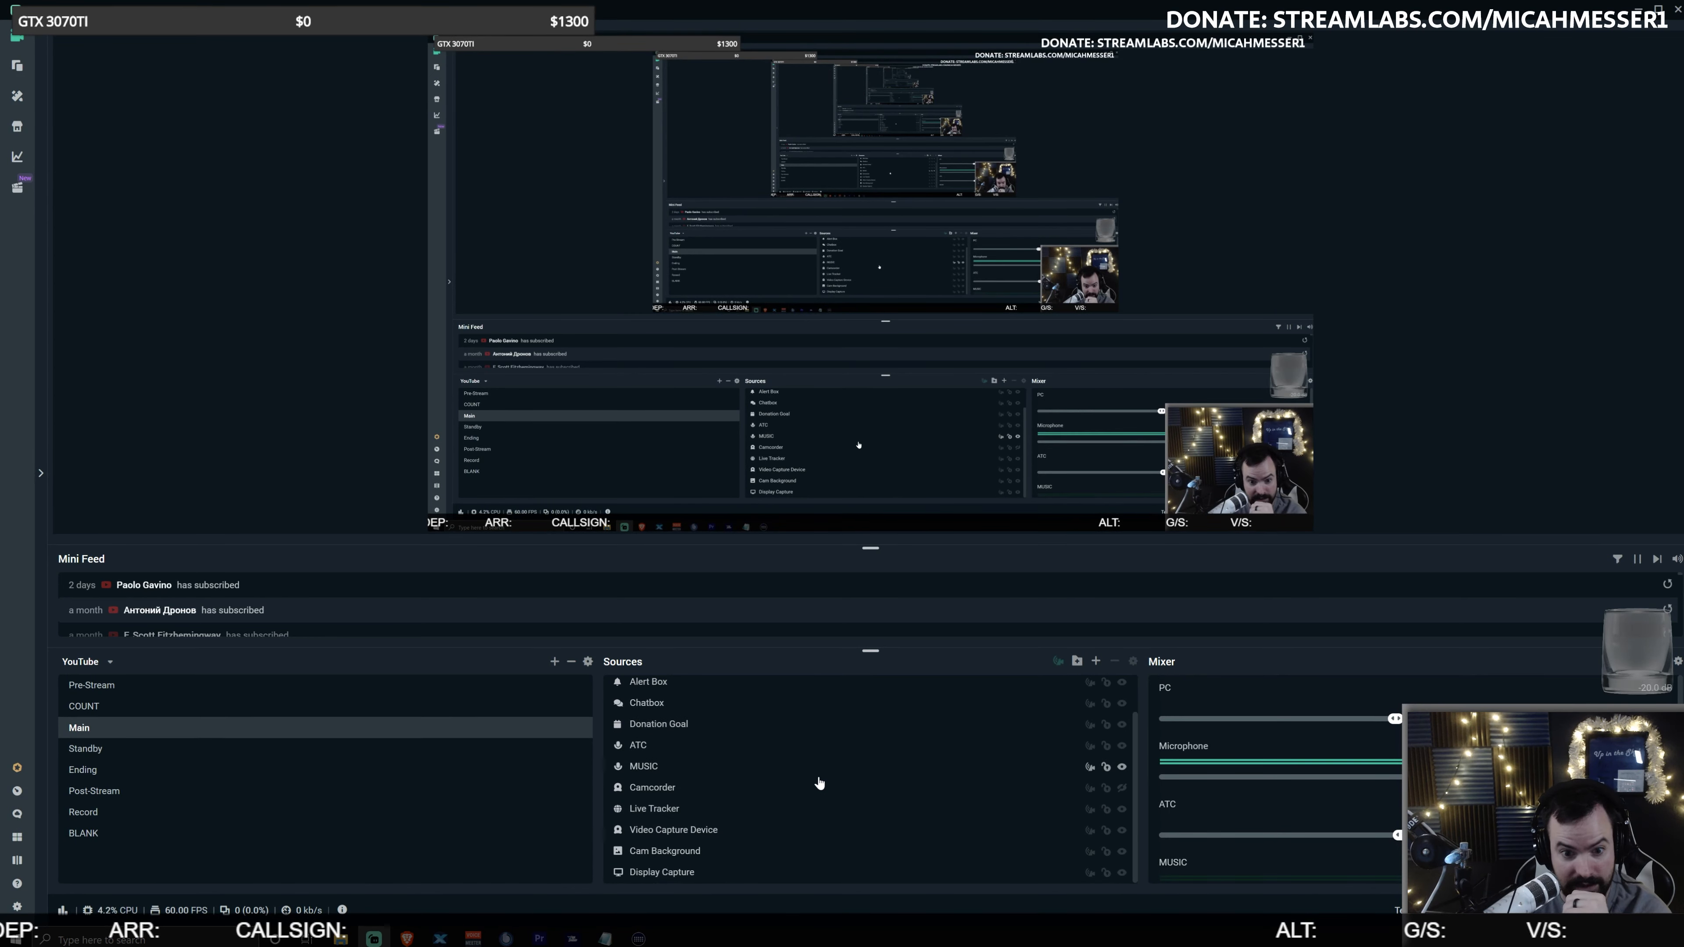
{"action": "scroll", "coordinate": [820, 783], "scroll_direction": "up", "scroll_amount": 2}
{"action": "left_click", "coordinate": [708, 690]}
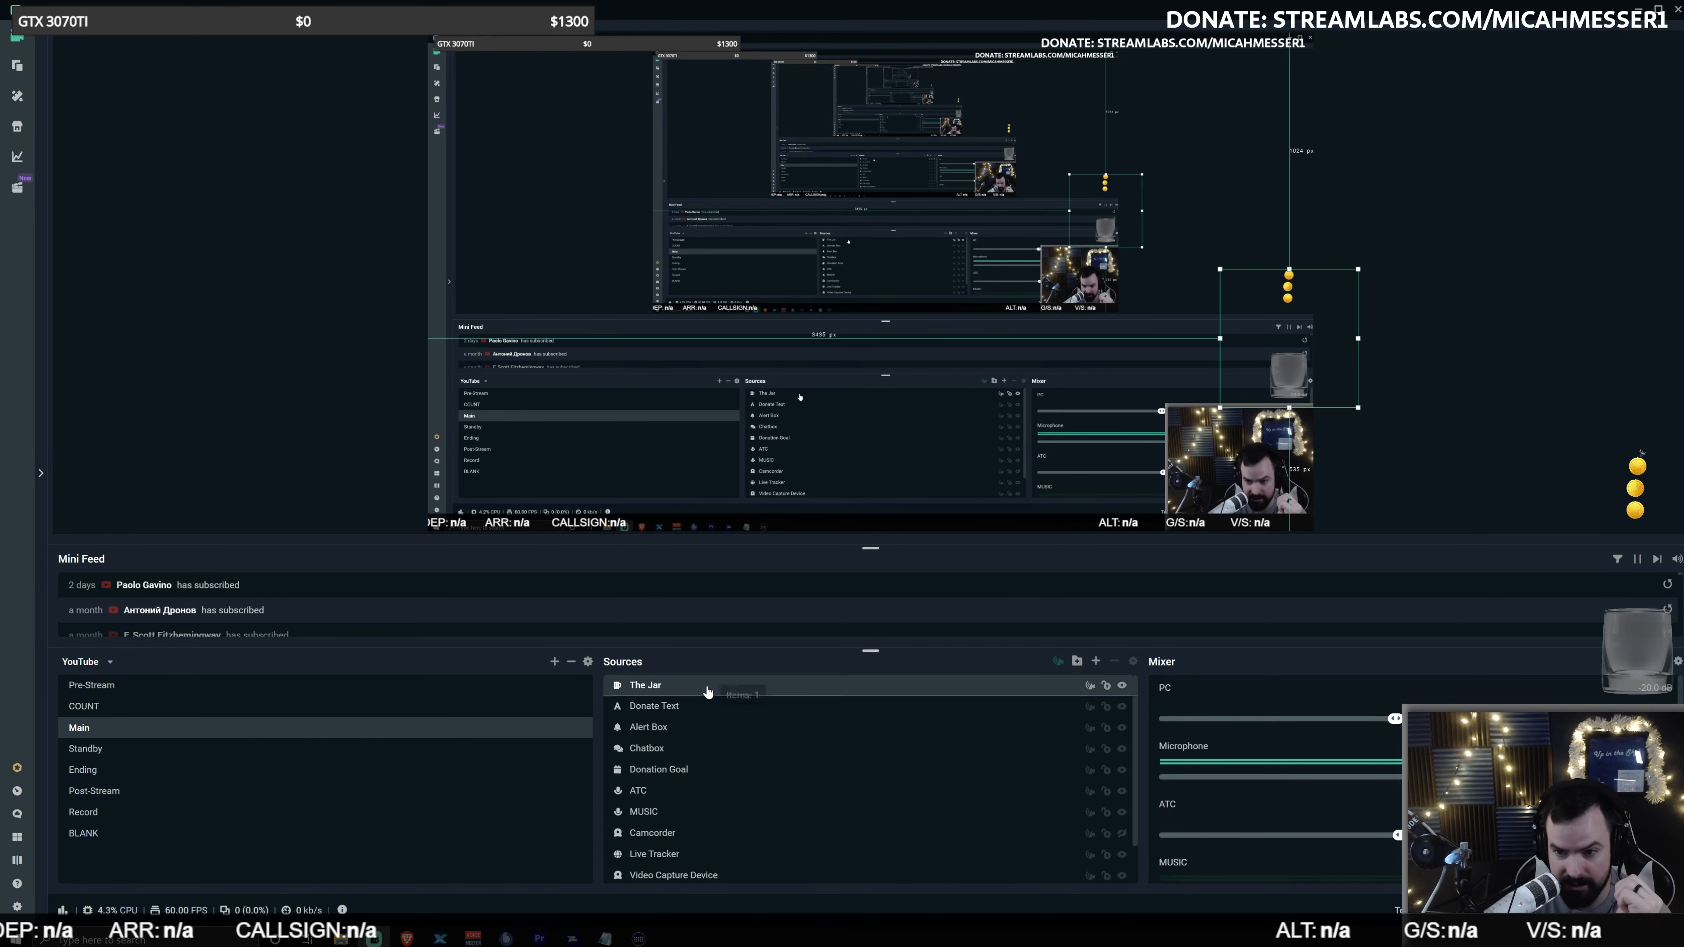
{"action": "left_click", "coordinate": [691, 707]}
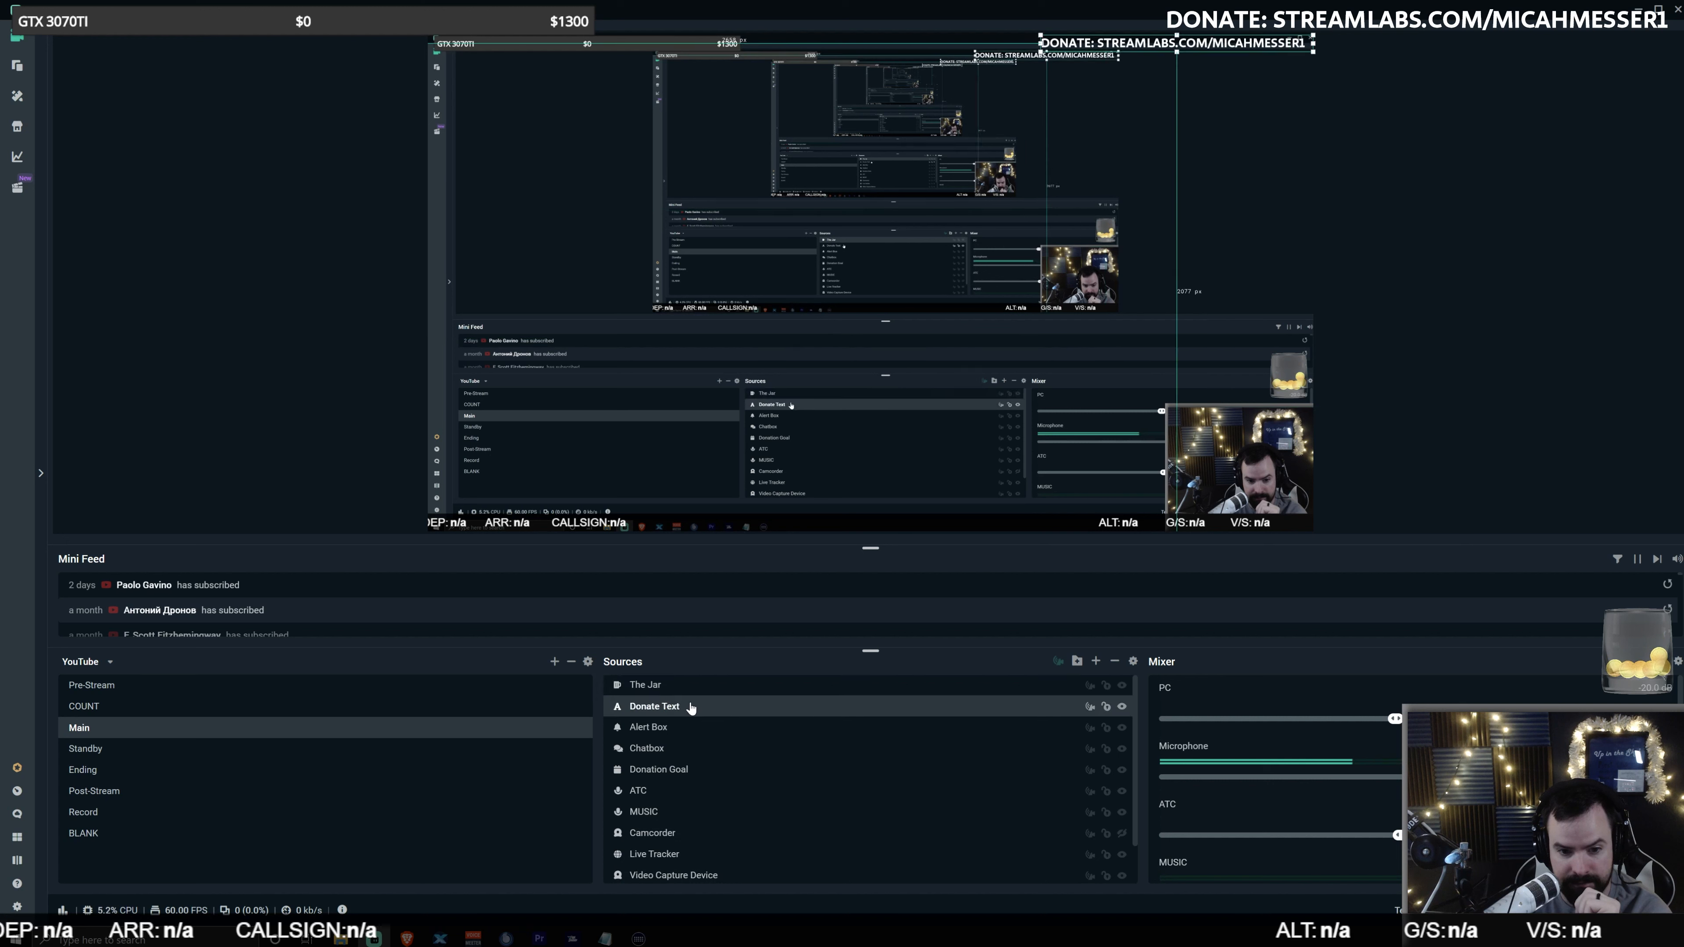
{"action": "left_click", "coordinate": [643, 729]}
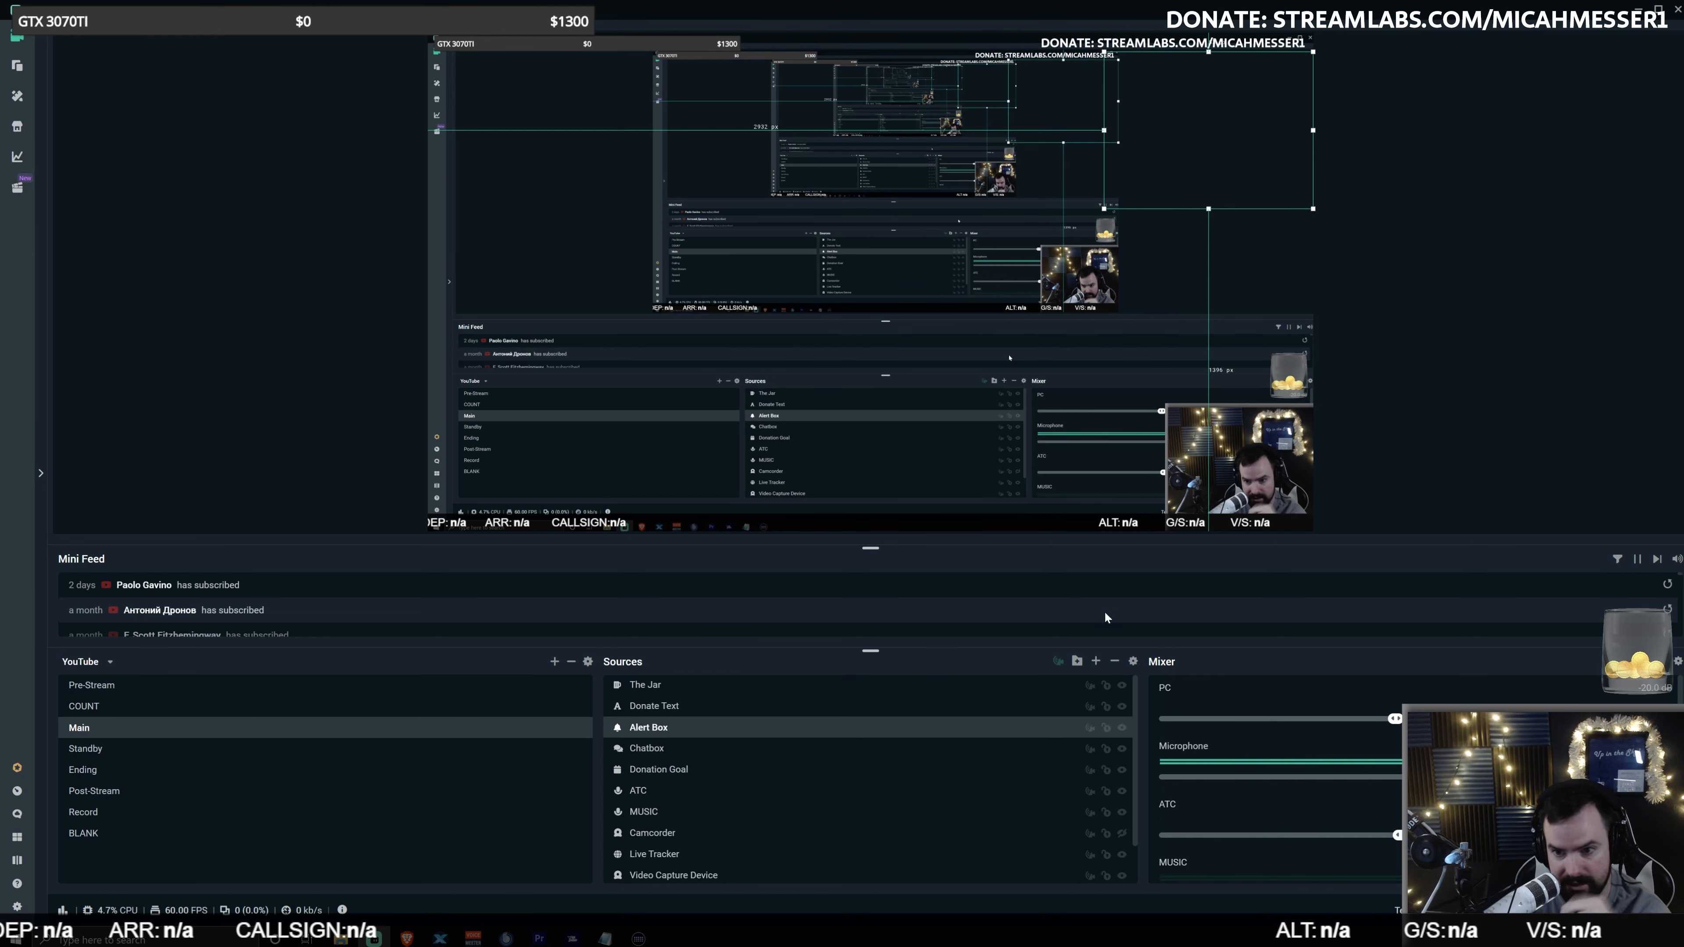
{"action": "left_click", "coordinate": [677, 751]}
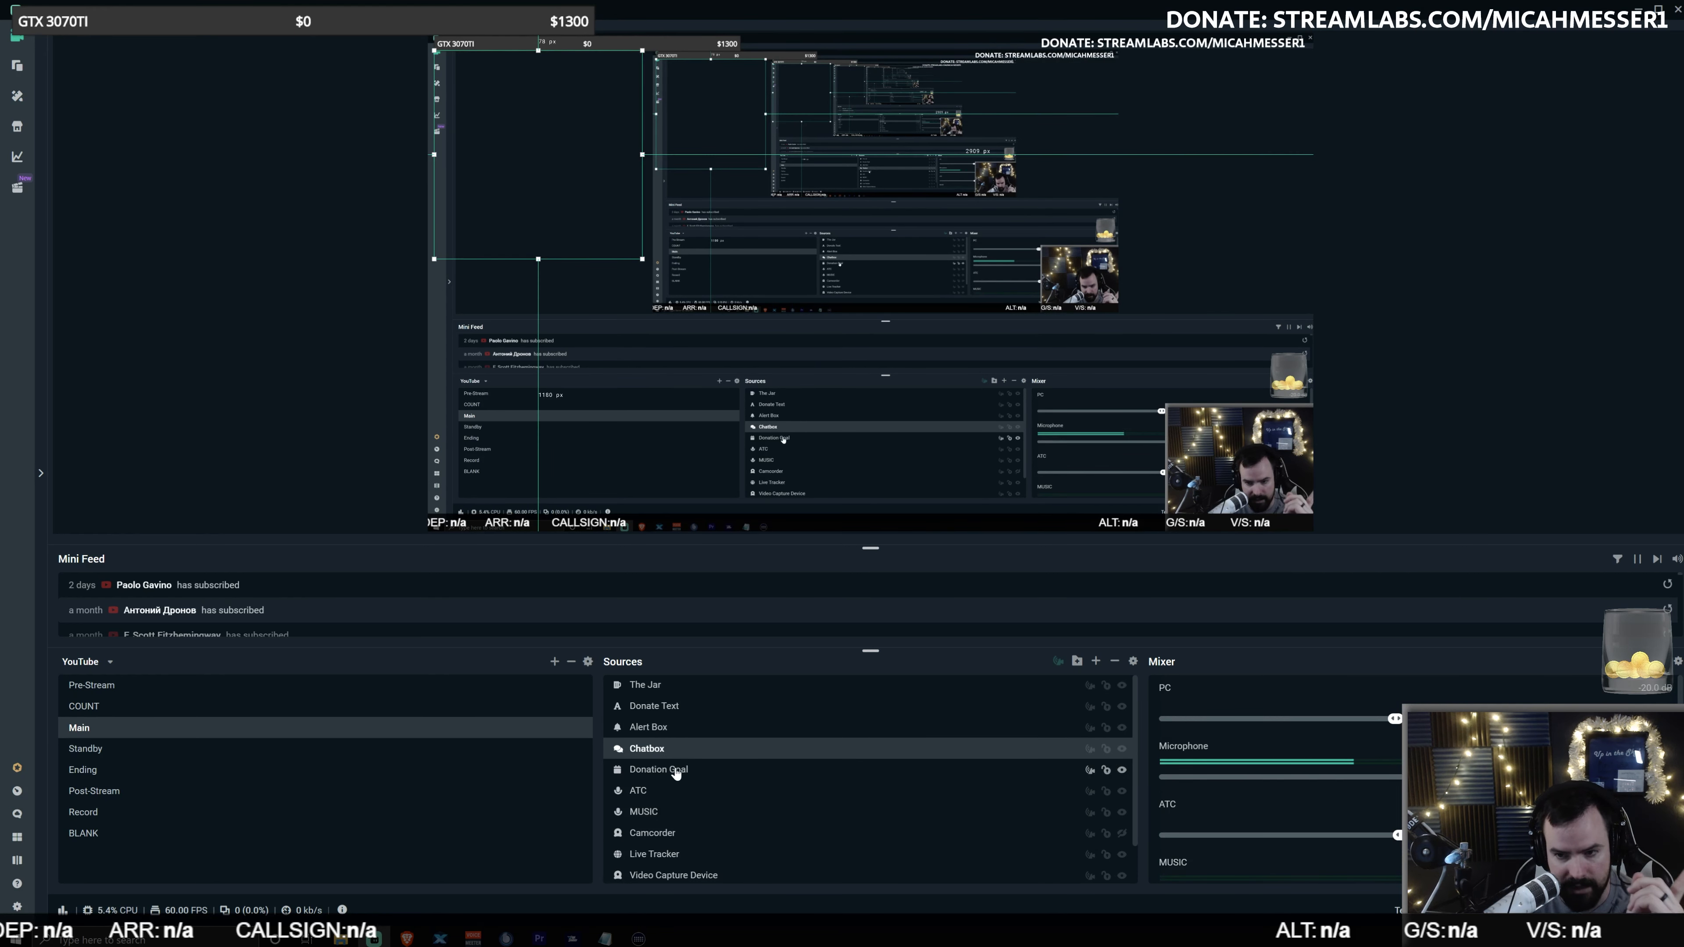
{"action": "left_click", "coordinate": [675, 771]}
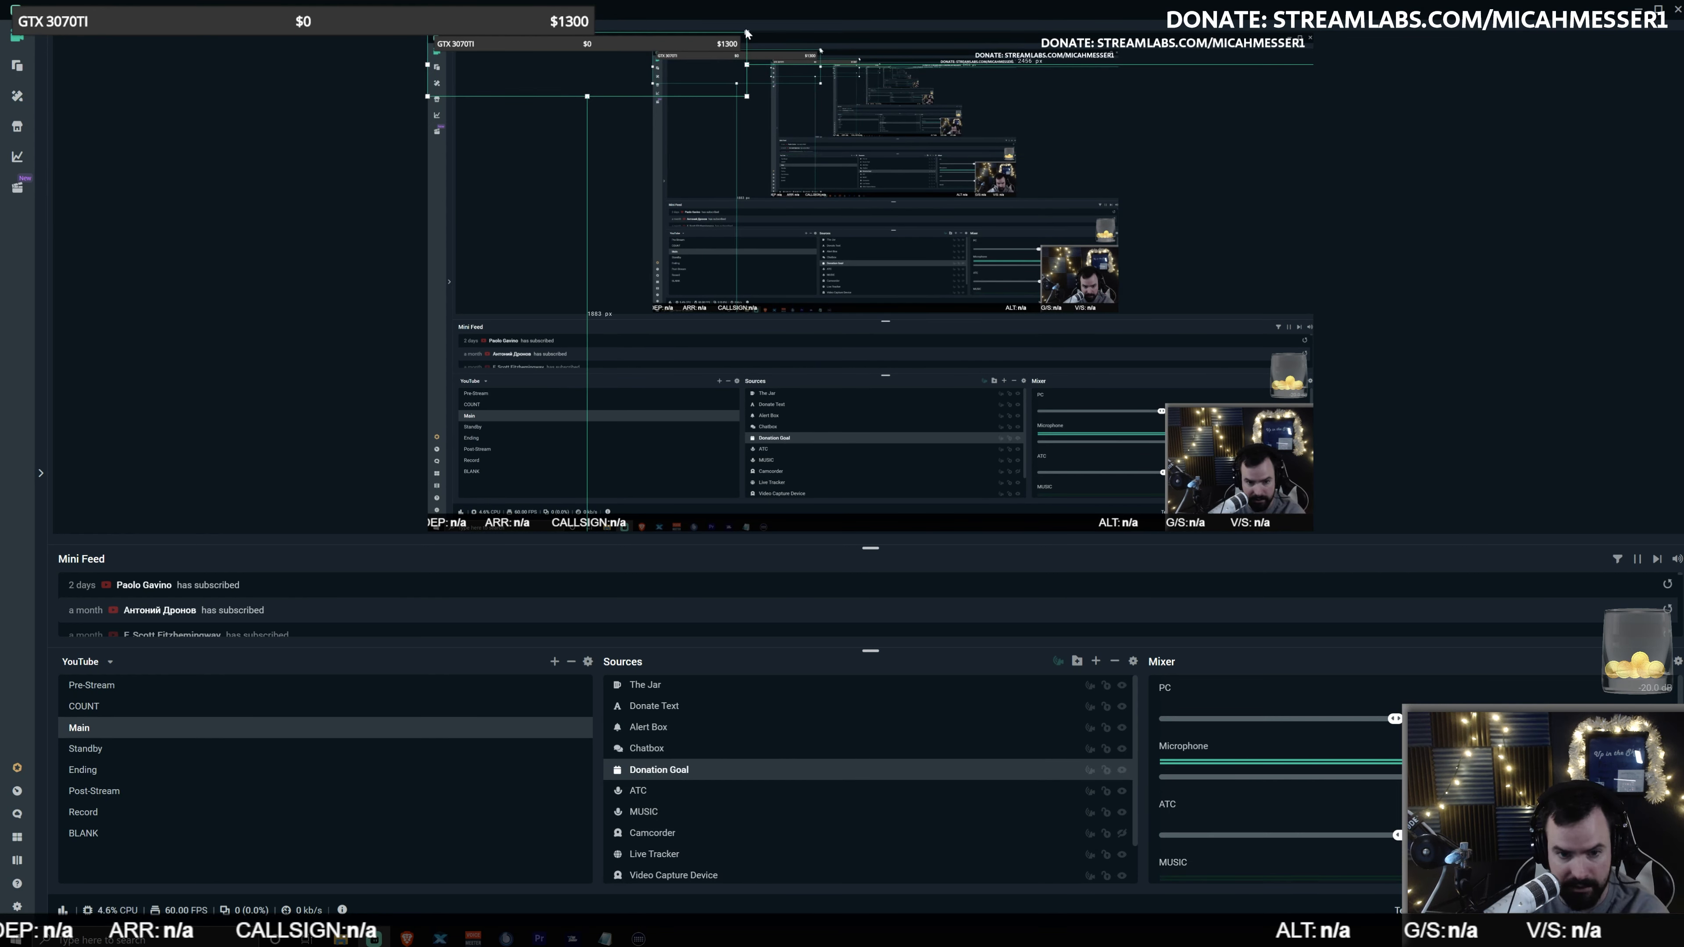
{"action": "left_click", "coordinate": [653, 793]}
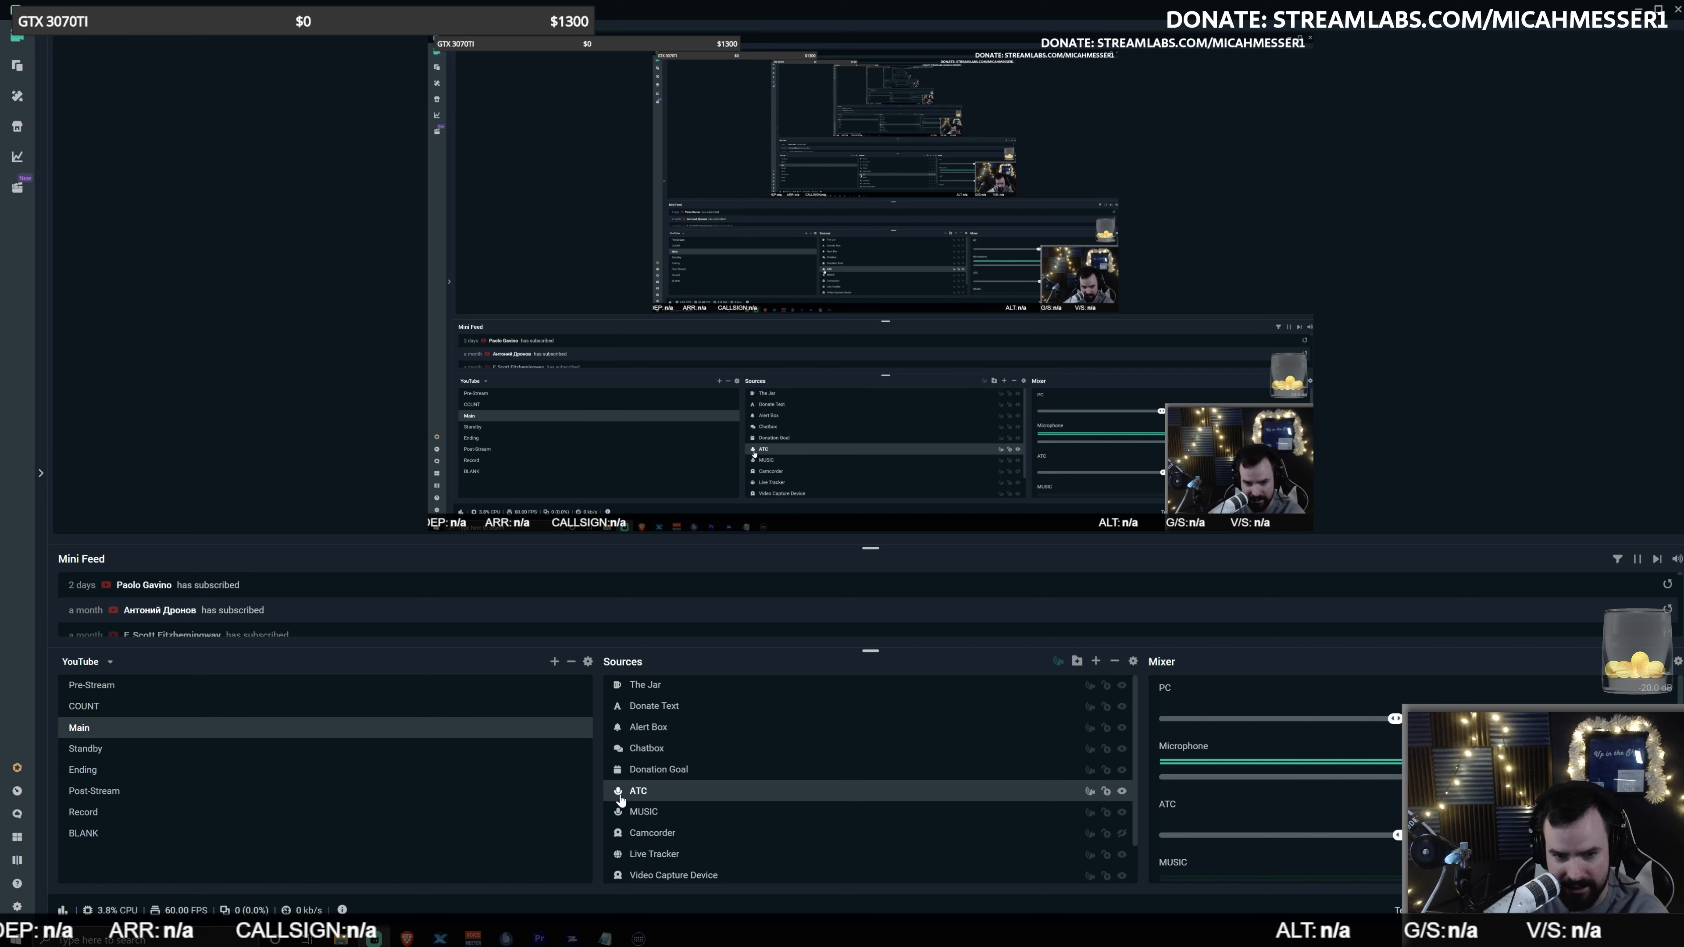
{"action": "left_click", "coordinate": [637, 815]}
Step: Delete the Camcorder source from the Main scene
{"action": "scroll", "coordinate": [726, 790], "scroll_direction": "down", "scroll_amount": 1}
{"action": "left_click", "coordinate": [659, 790]}
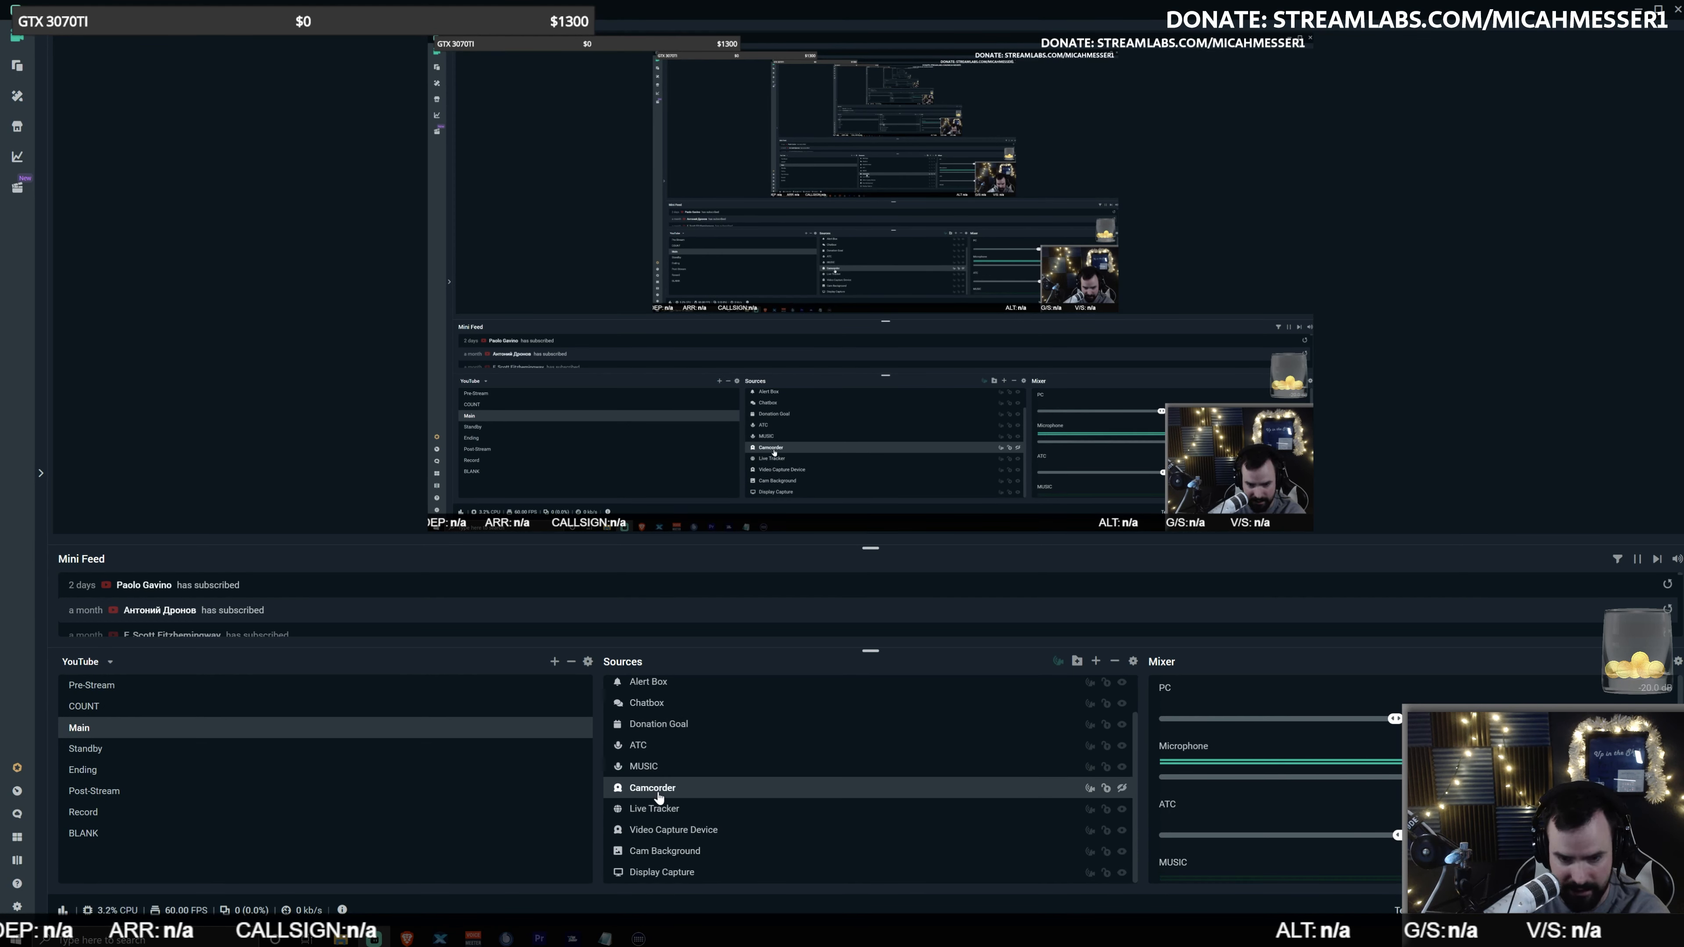
{"action": "key", "text": "Delete"}
{"action": "key", "text": "Return"}
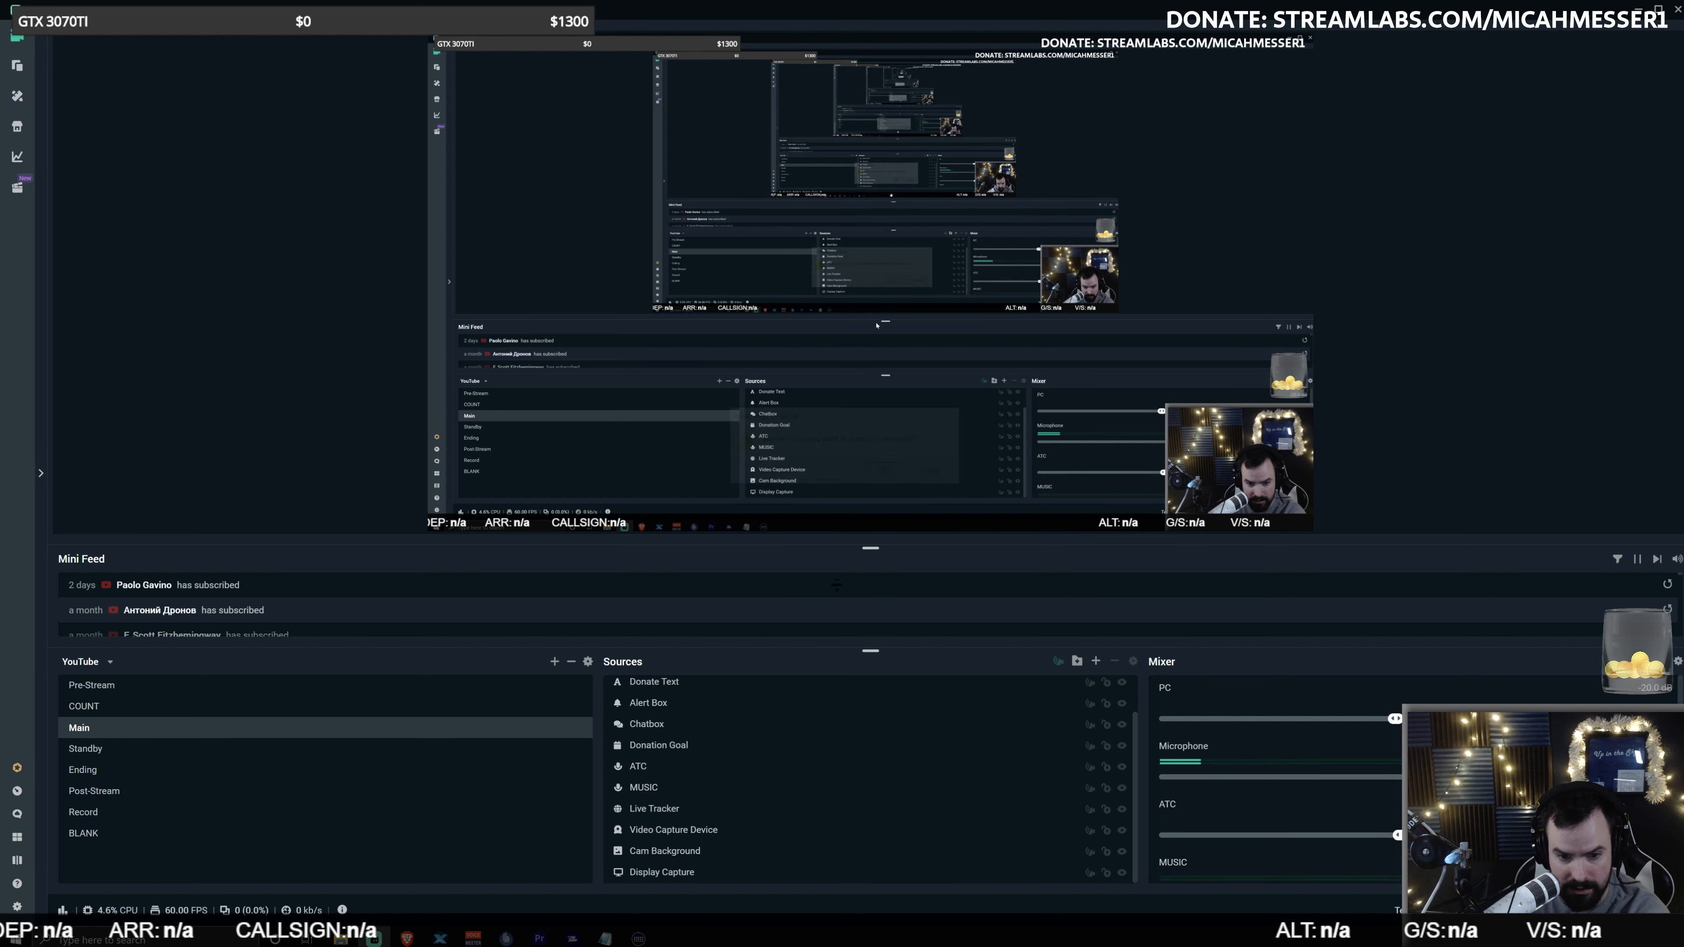
Step: Move the Live Tracker overlay slightly up and to the right so it lines up with the canvas's left and bottom edges
{"action": "left_click", "coordinate": [673, 810]}
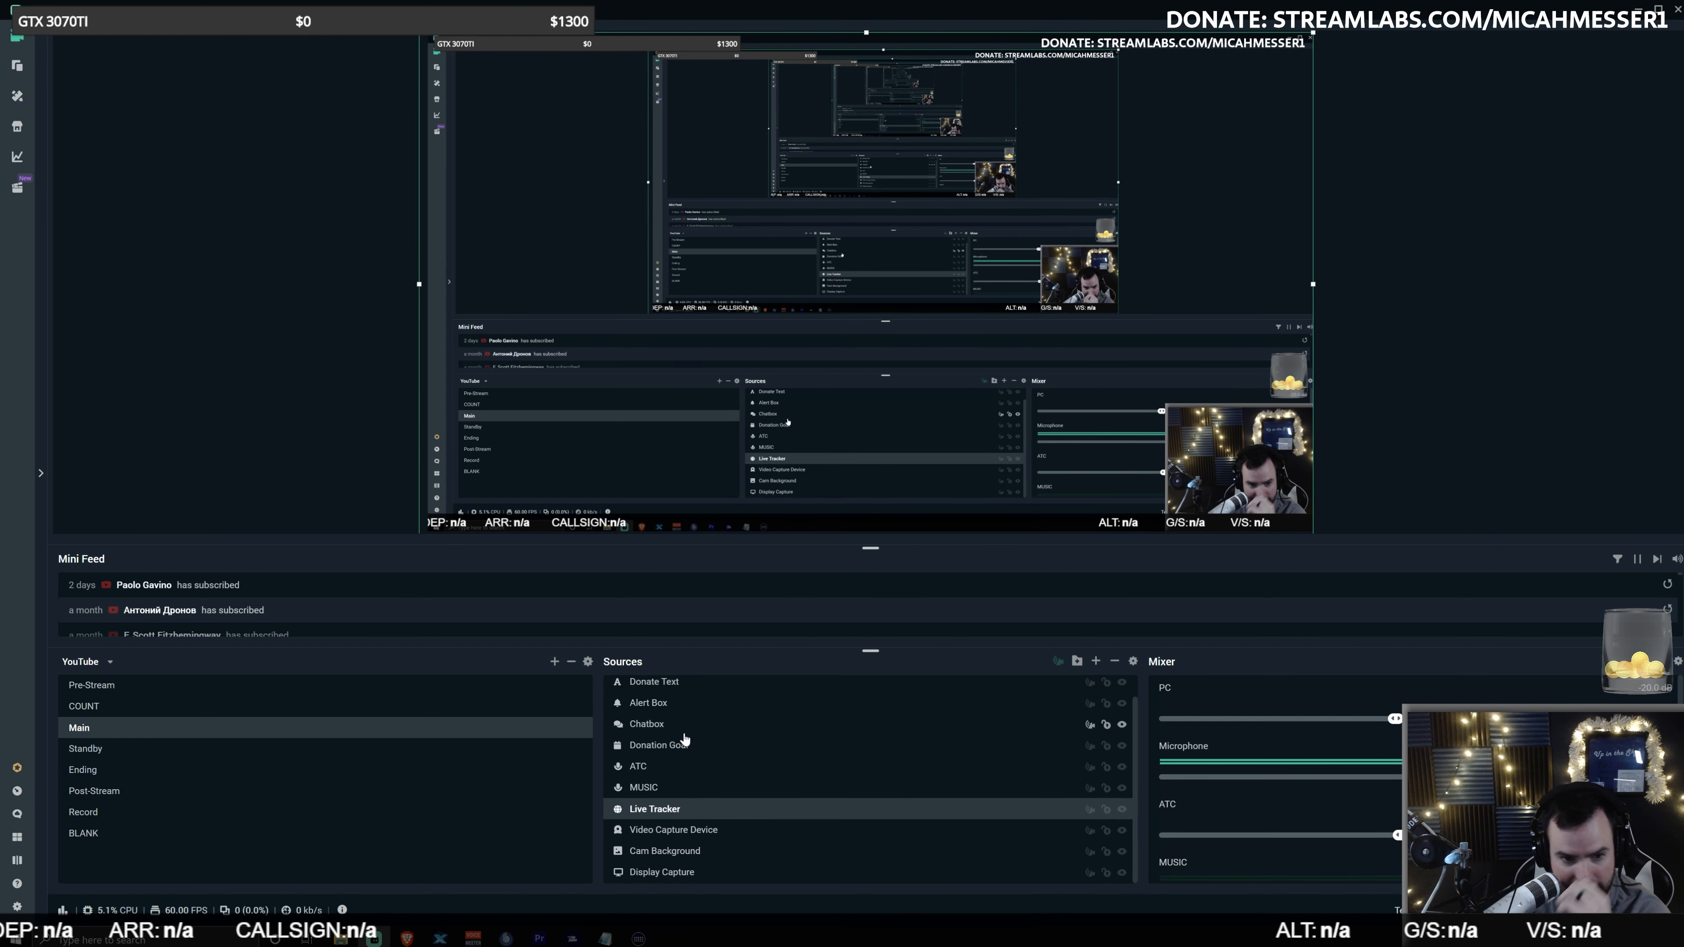
{"action": "mouse_move", "coordinate": [655, 525]}
{"action": "left_mouse_down"}
{"action": "mouse_move", "coordinate": [671, 506]}
{"action": "mouse_move", "coordinate": [670, 521]}
{"action": "left_mouse_up"}
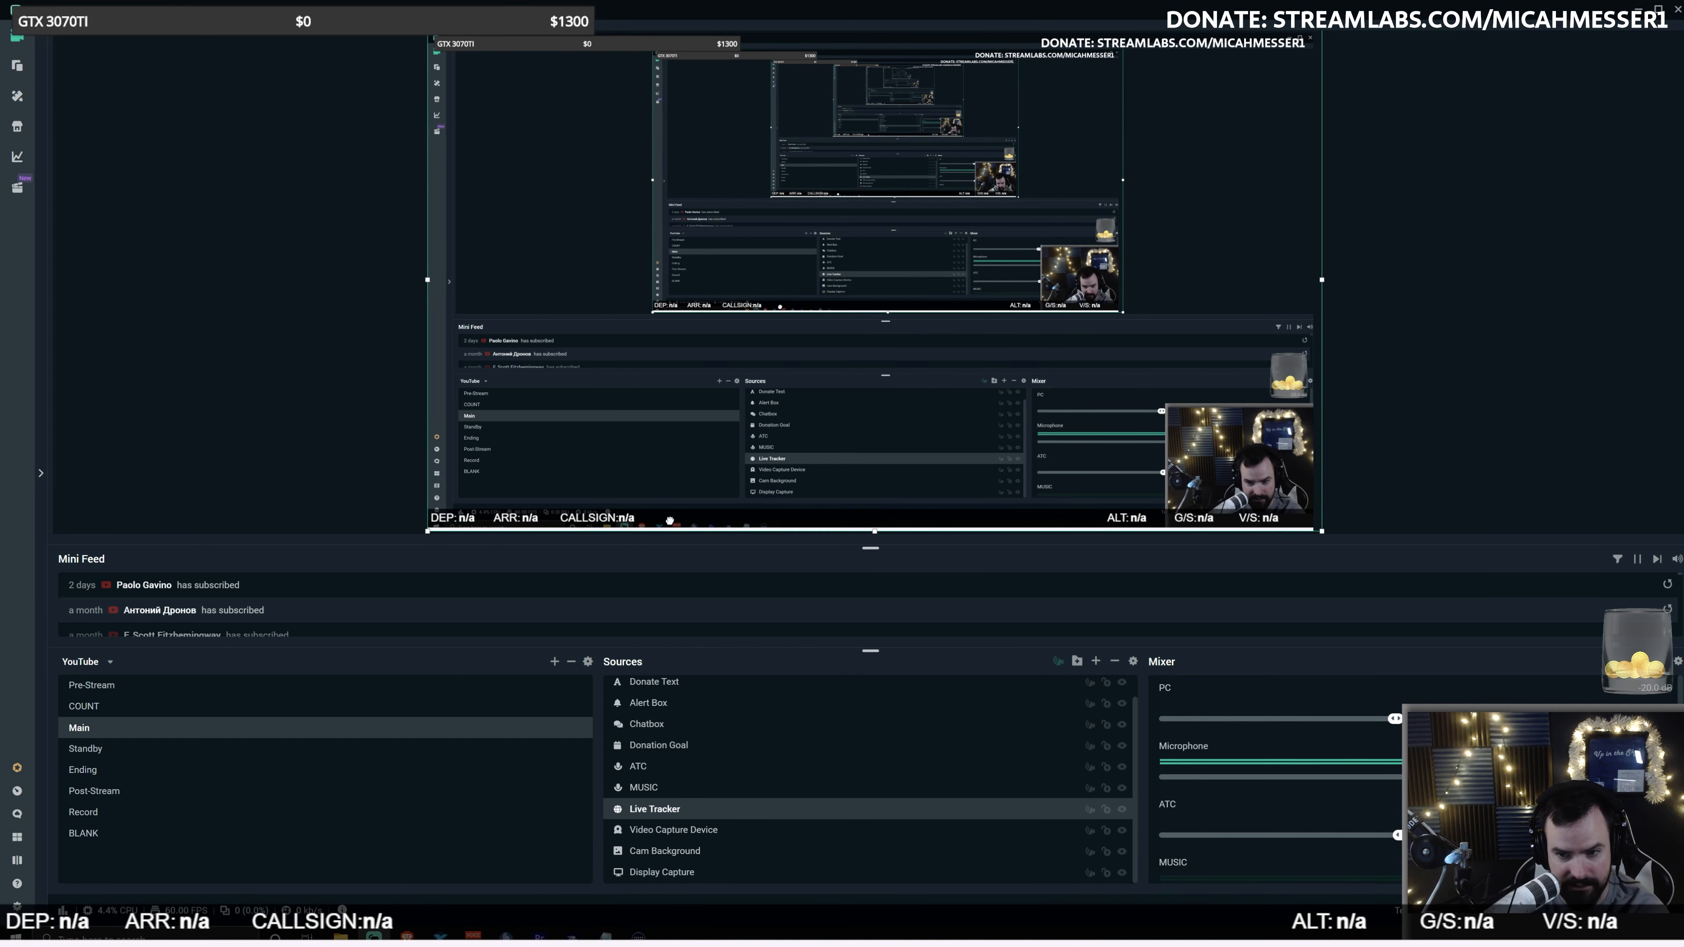
{"action": "left_click", "coordinate": [1381, 463]}
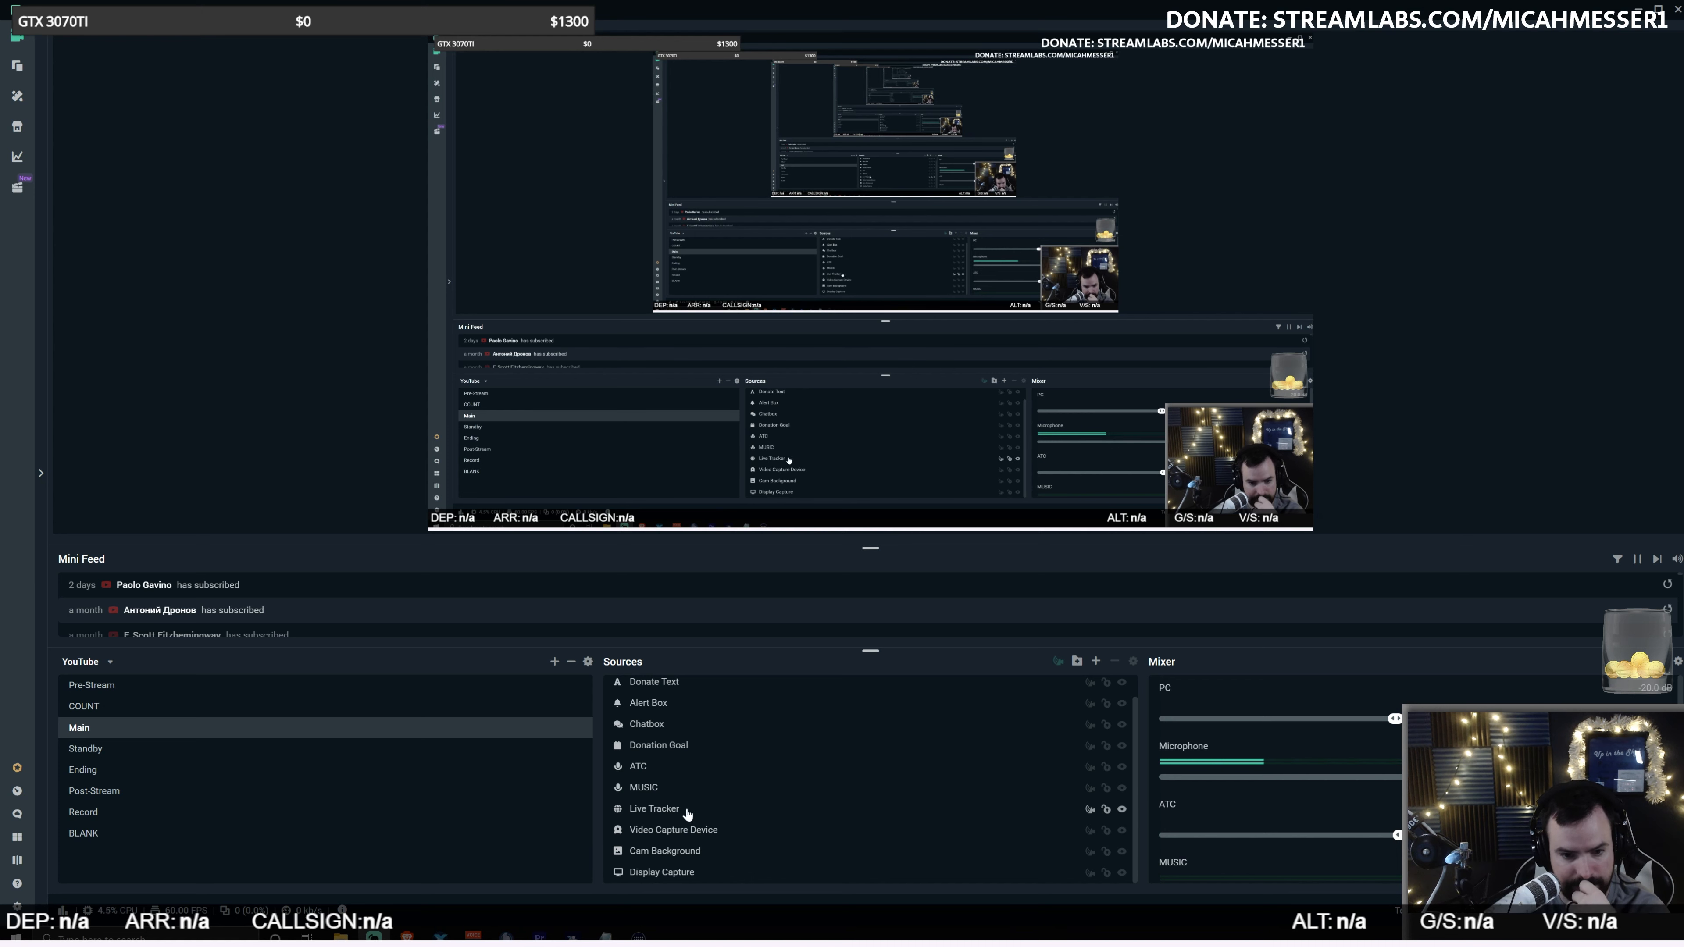
Step: Highlight the Main scene's Video Capture Device, Cam Background and Display Capture sources, briefly hiding and restoring the camera feed
{"action": "left_click", "coordinate": [676, 829]}
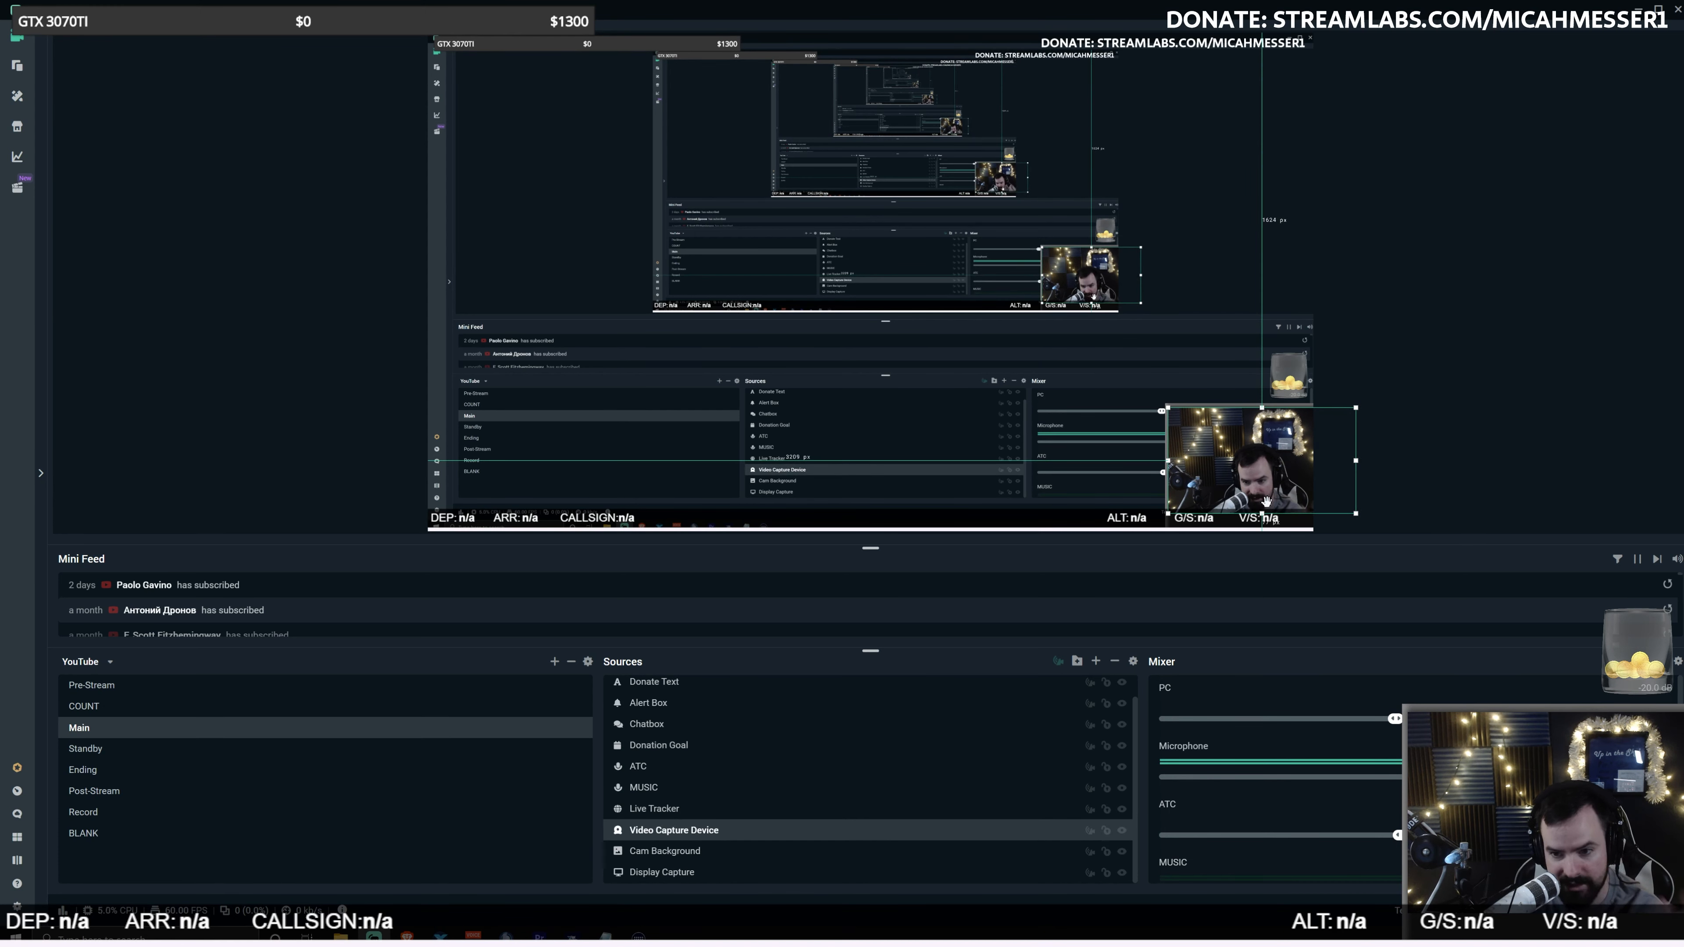
{"action": "left_click", "coordinate": [772, 851]}
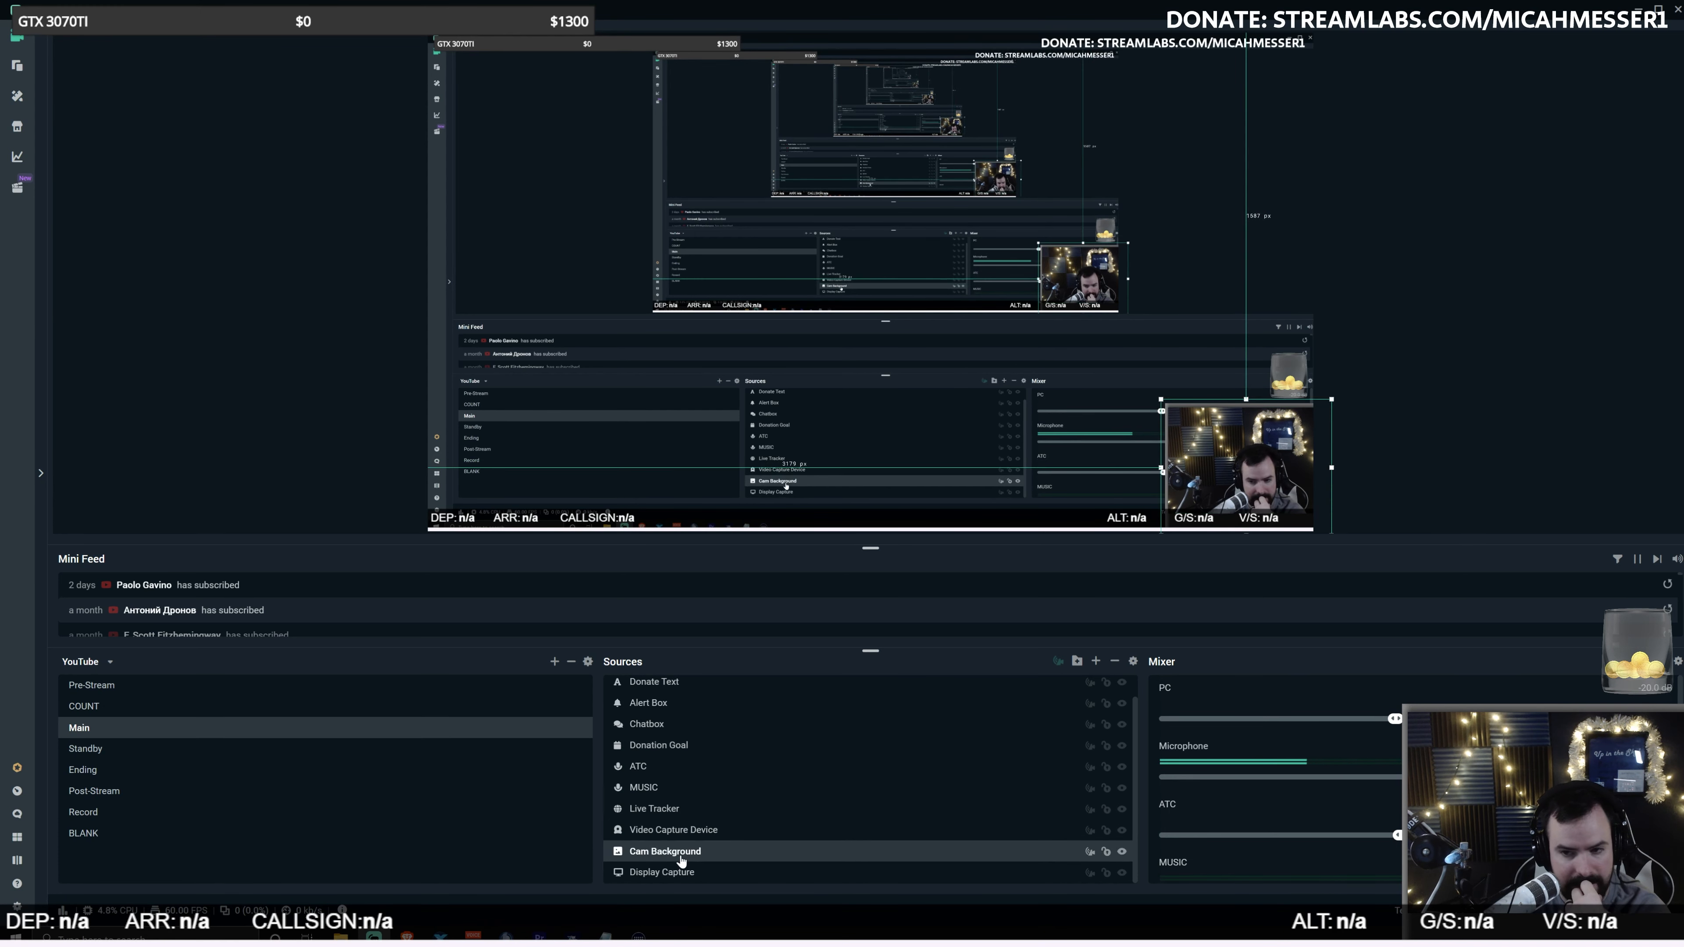
{"action": "left_click", "coordinate": [1122, 830]}
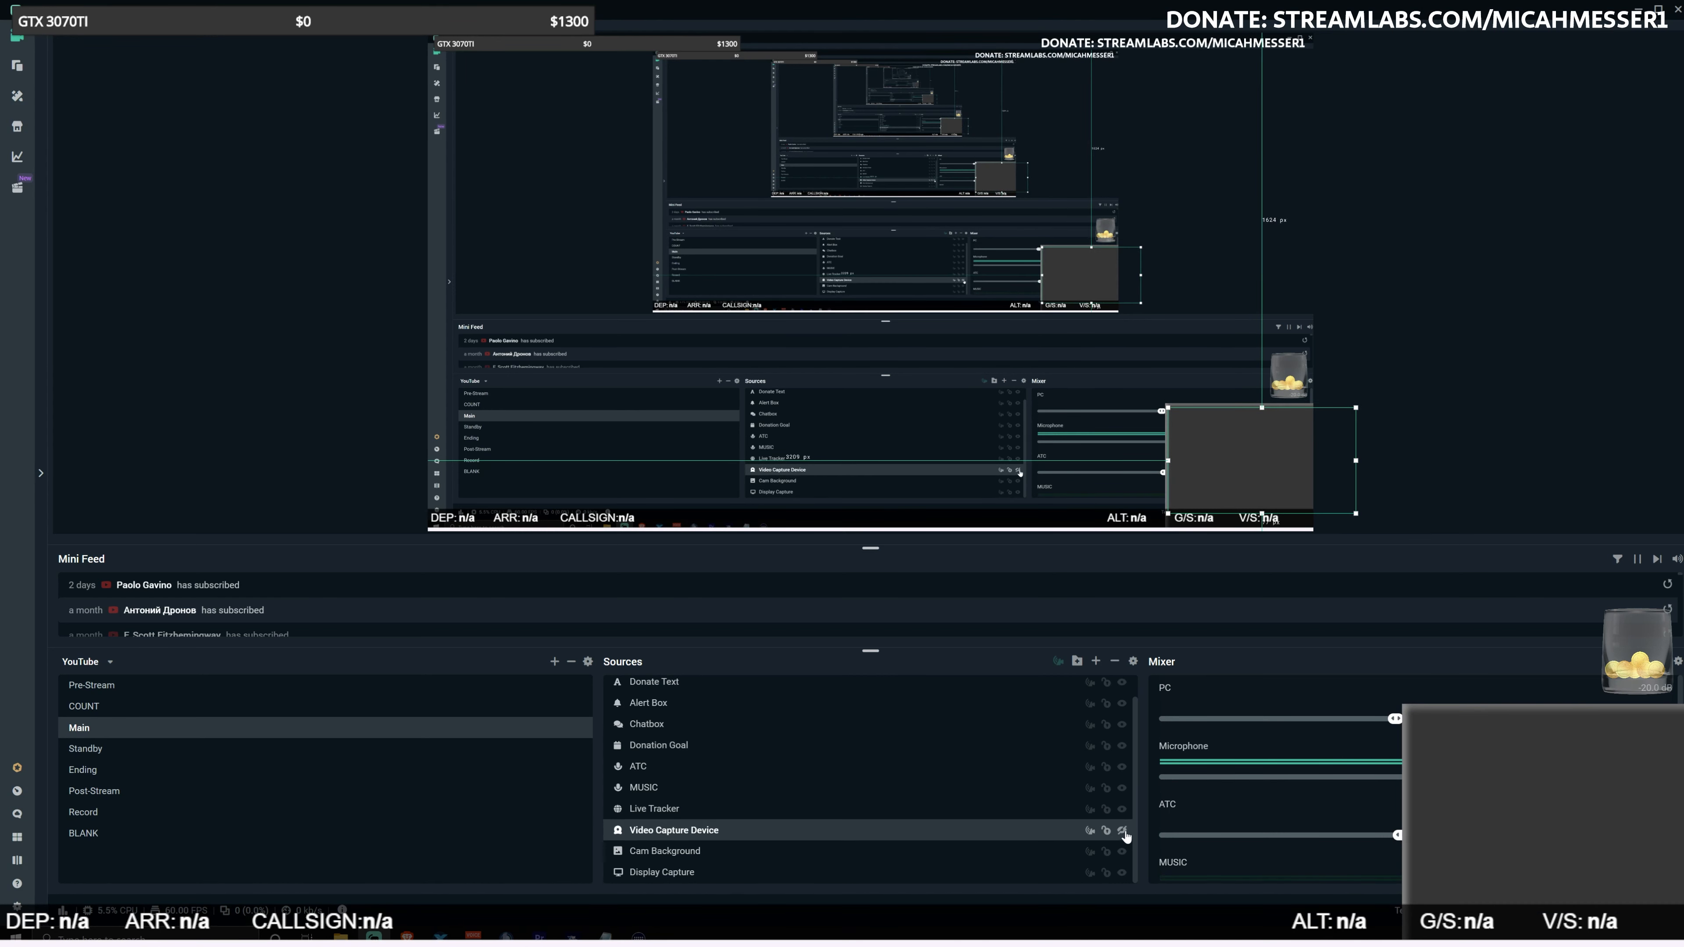
{"action": "left_click", "coordinate": [1122, 830]}
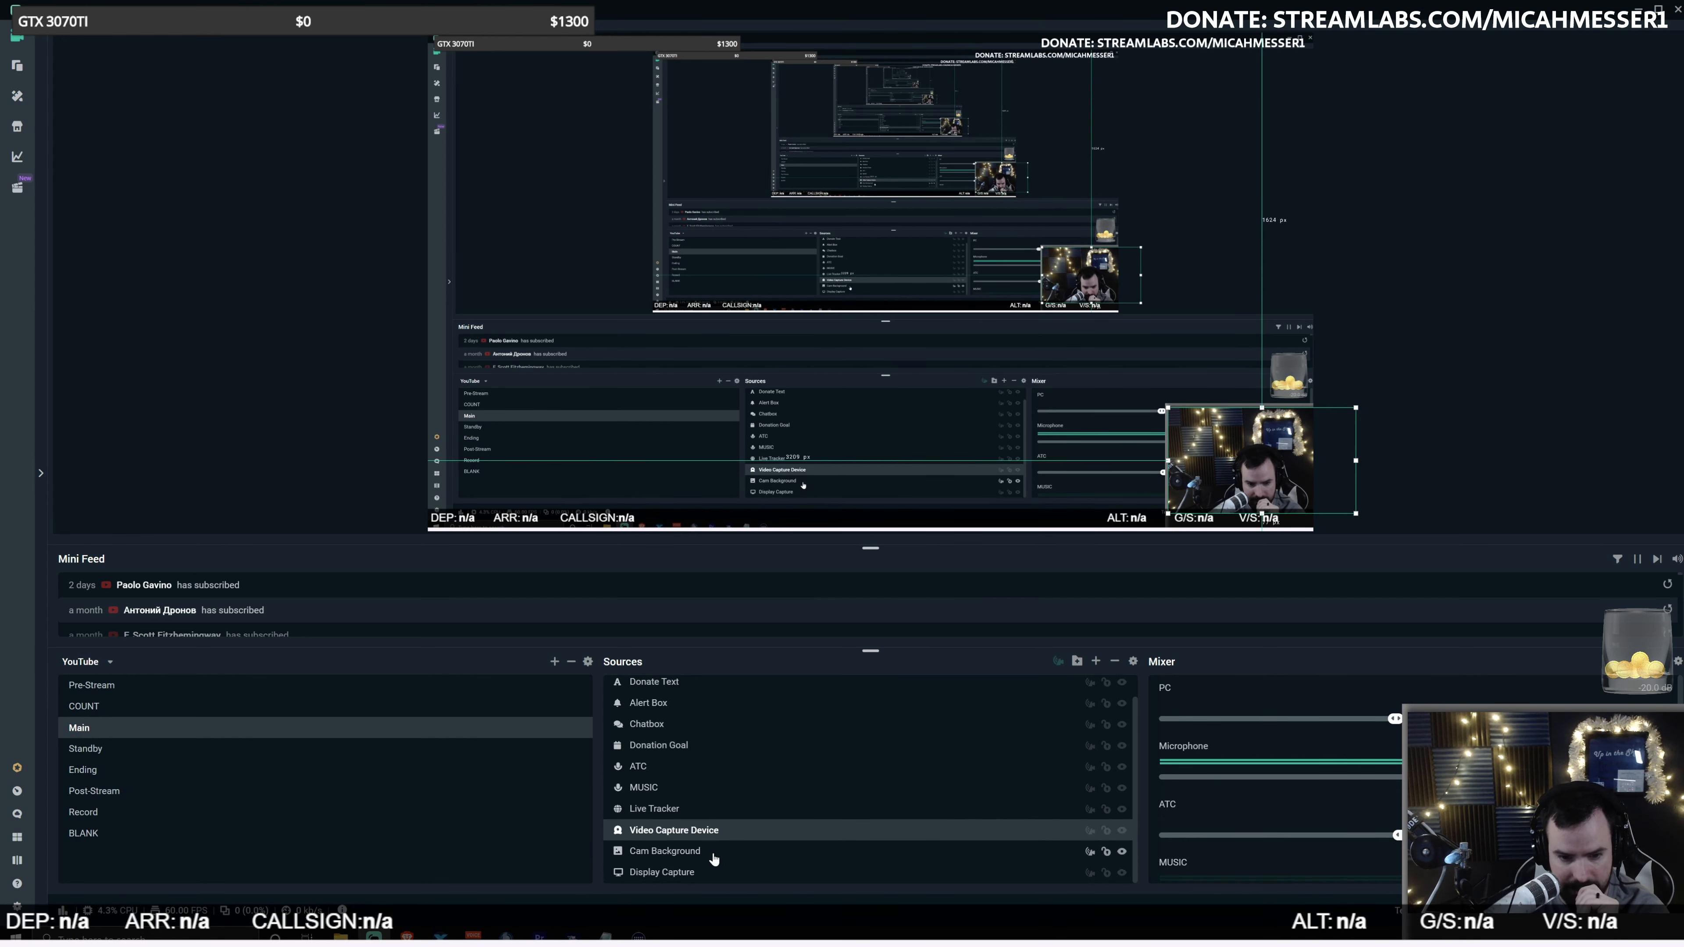
{"action": "left_click", "coordinate": [717, 874]}
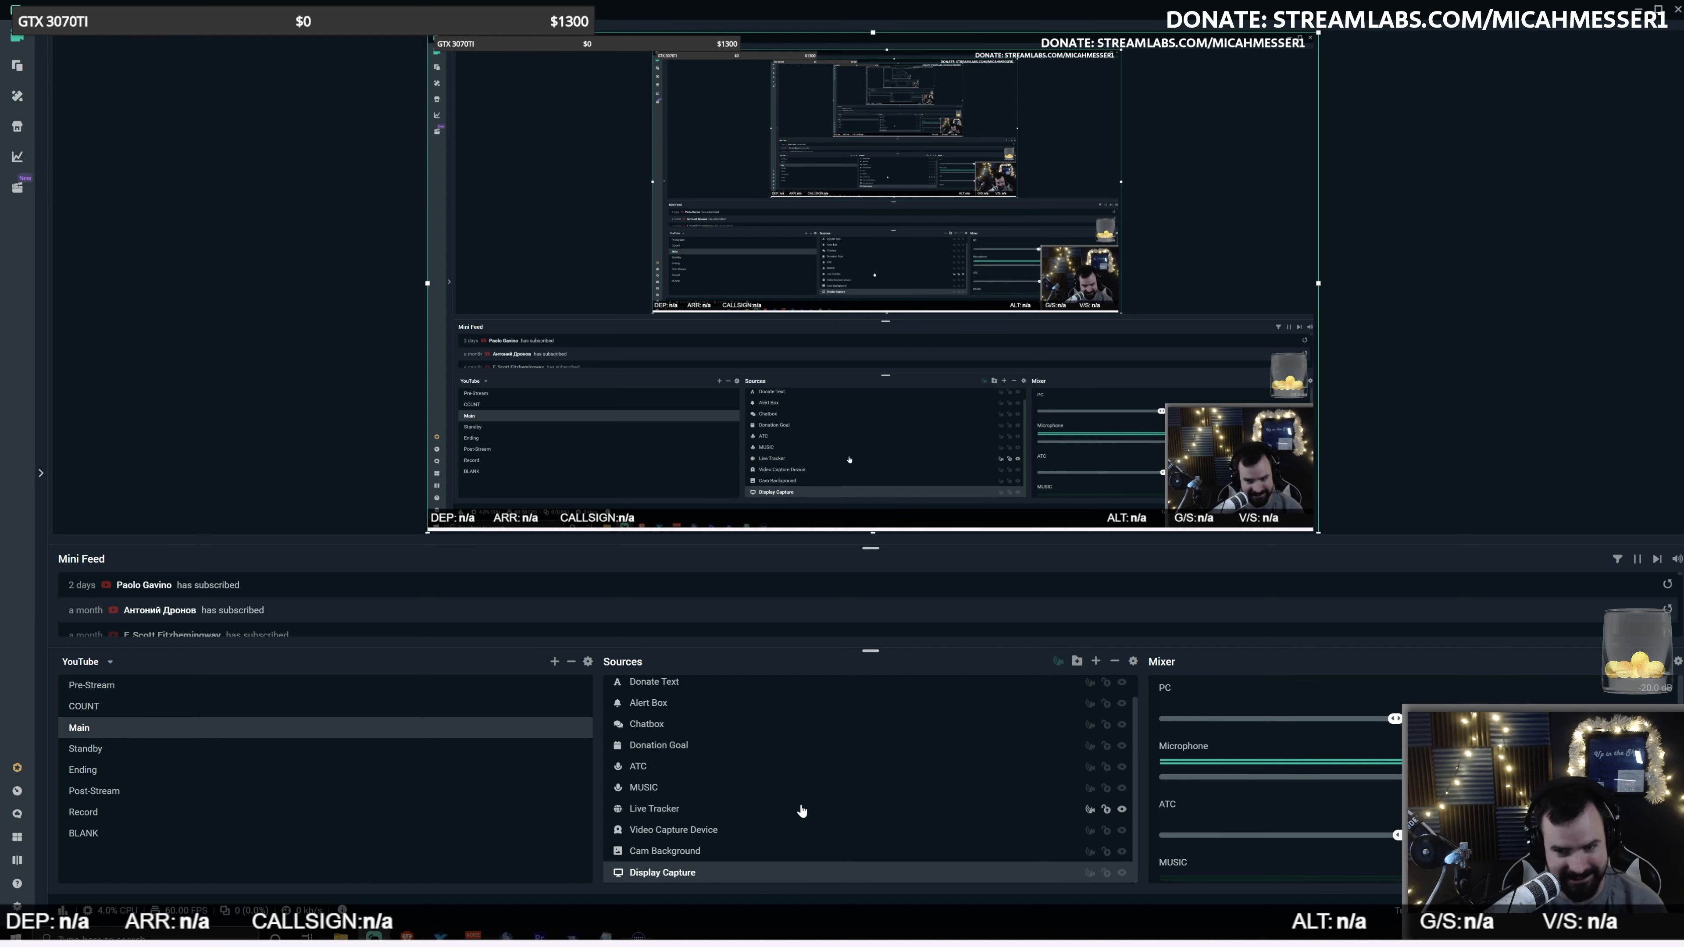
{"action": "scroll", "coordinate": [1019, 797], "scroll_direction": "up", "scroll_amount": 2}
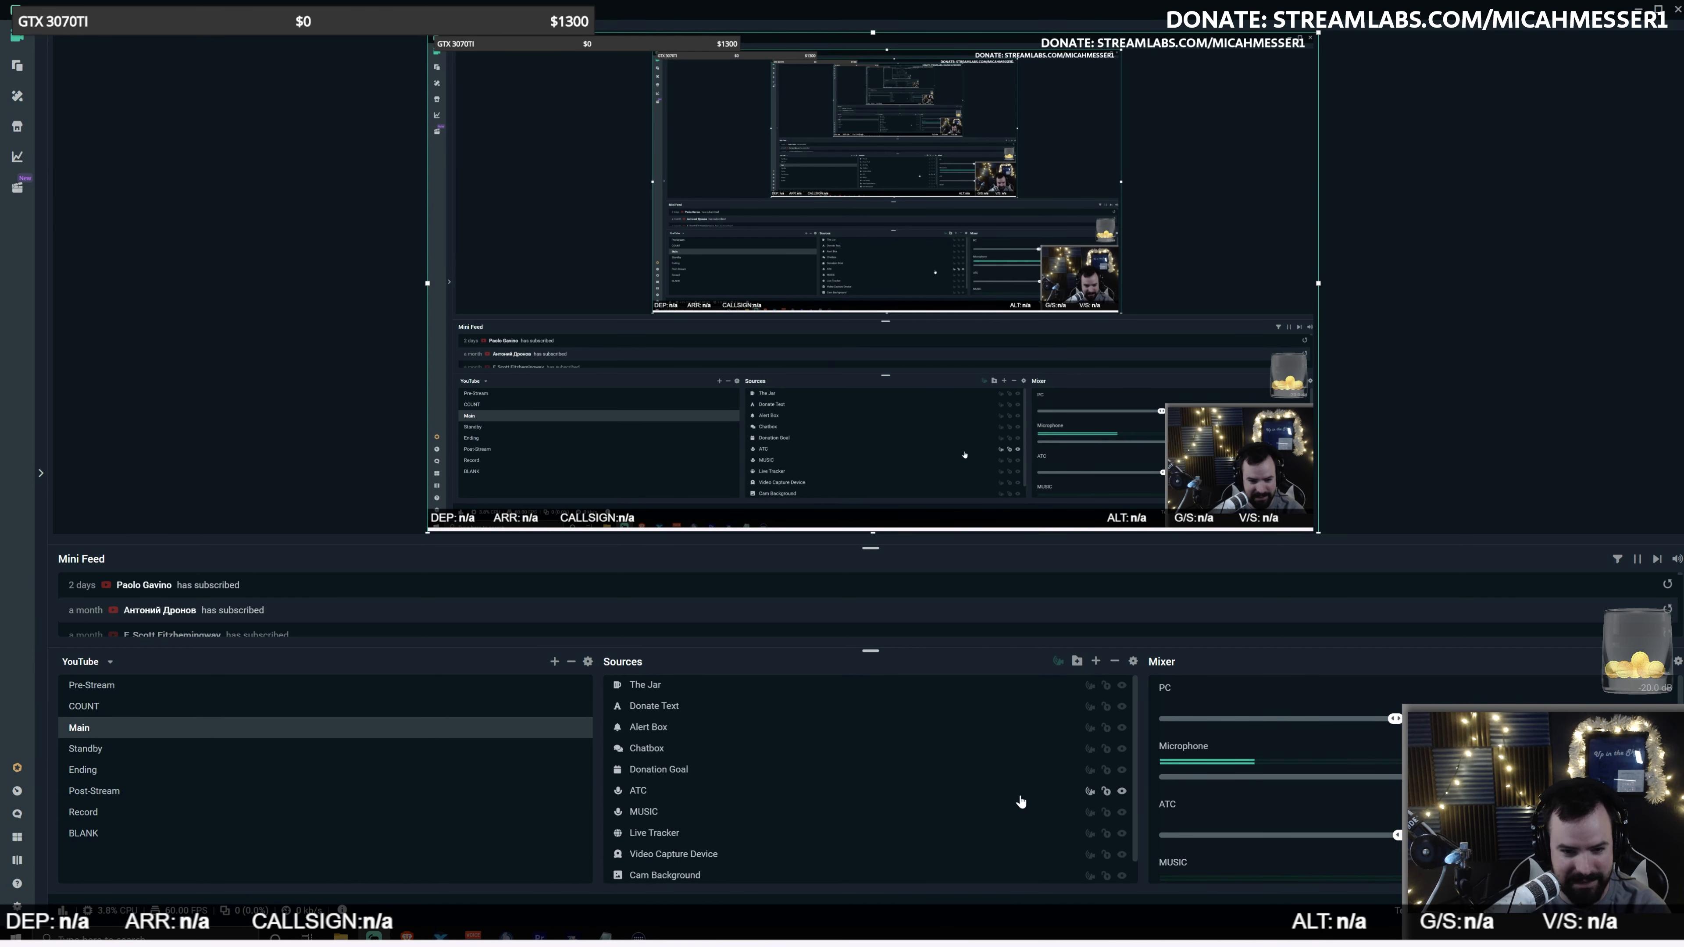
Step: Preview the Standby scene and show the Streamlabs web dashboard's Recent Events page in the browser
{"action": "left_click", "coordinate": [85, 748]}
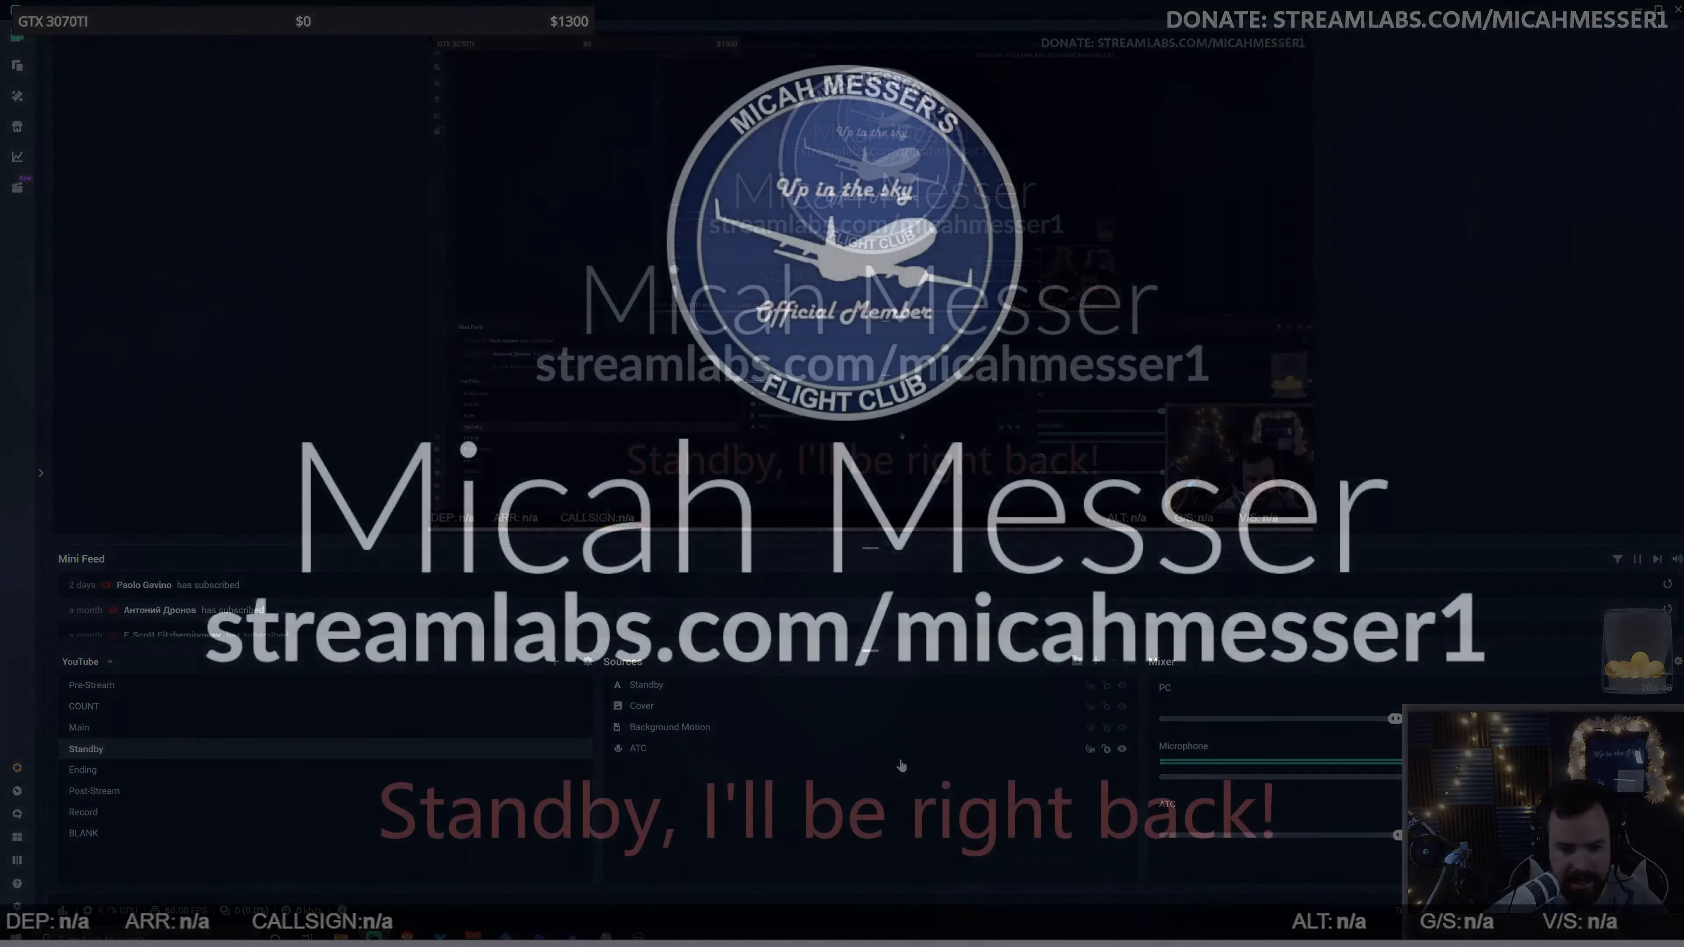
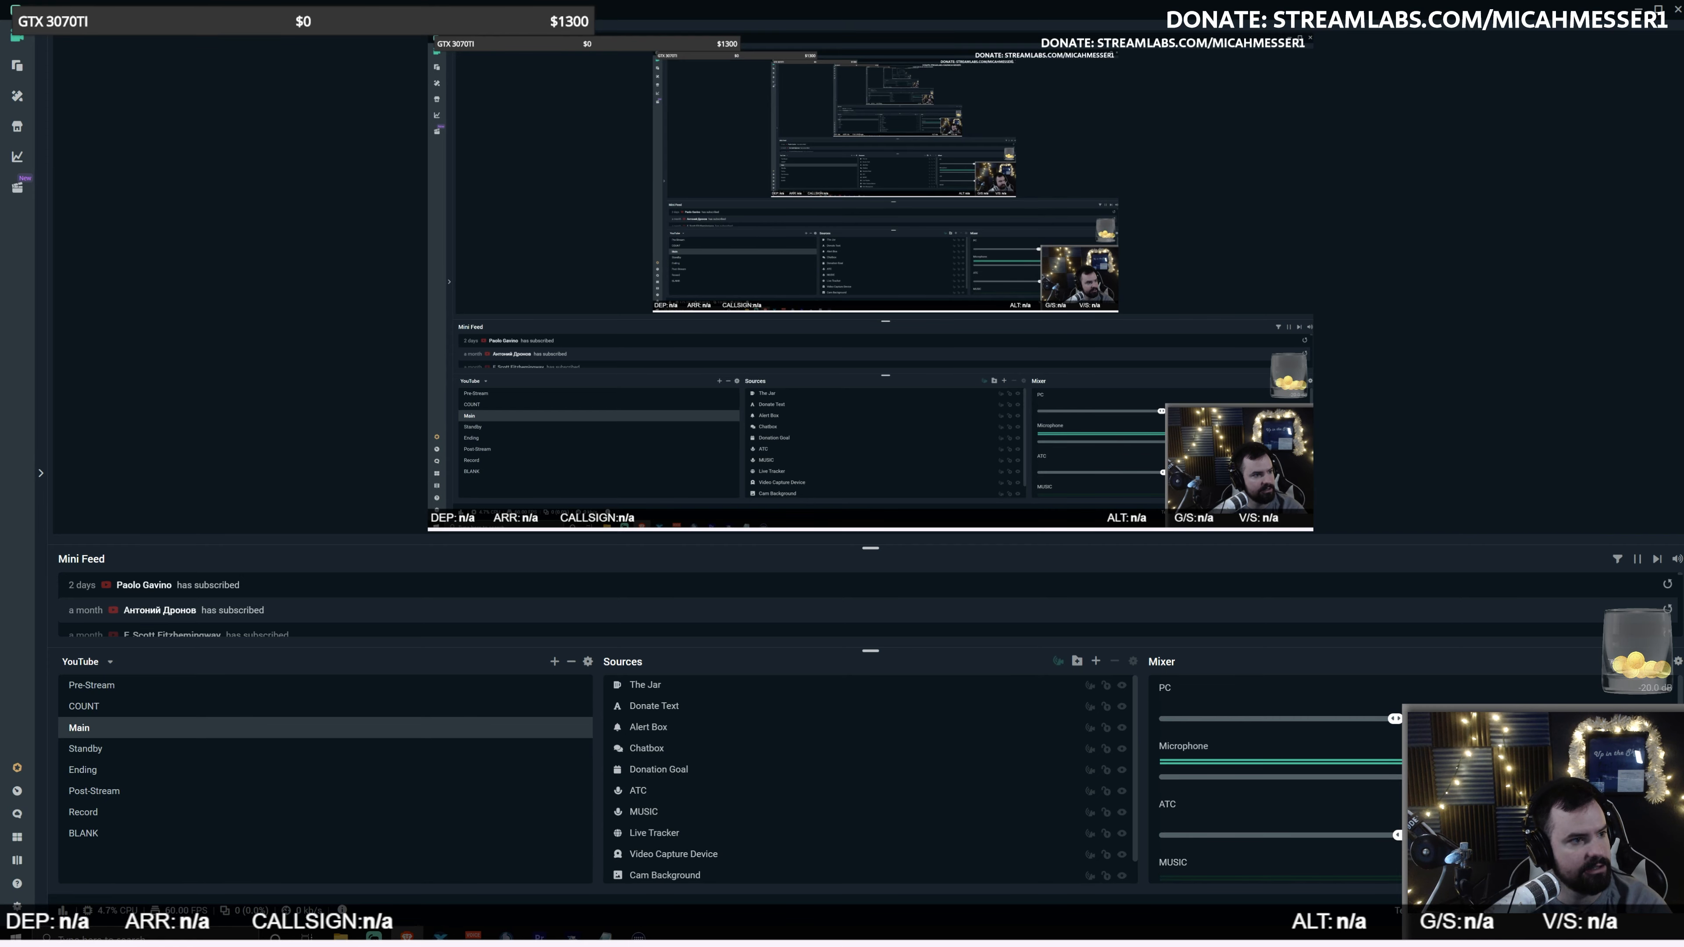
{"action": "left_click_drag", "start_coordinate": [696, 108], "coordinate": [1052, 4]}
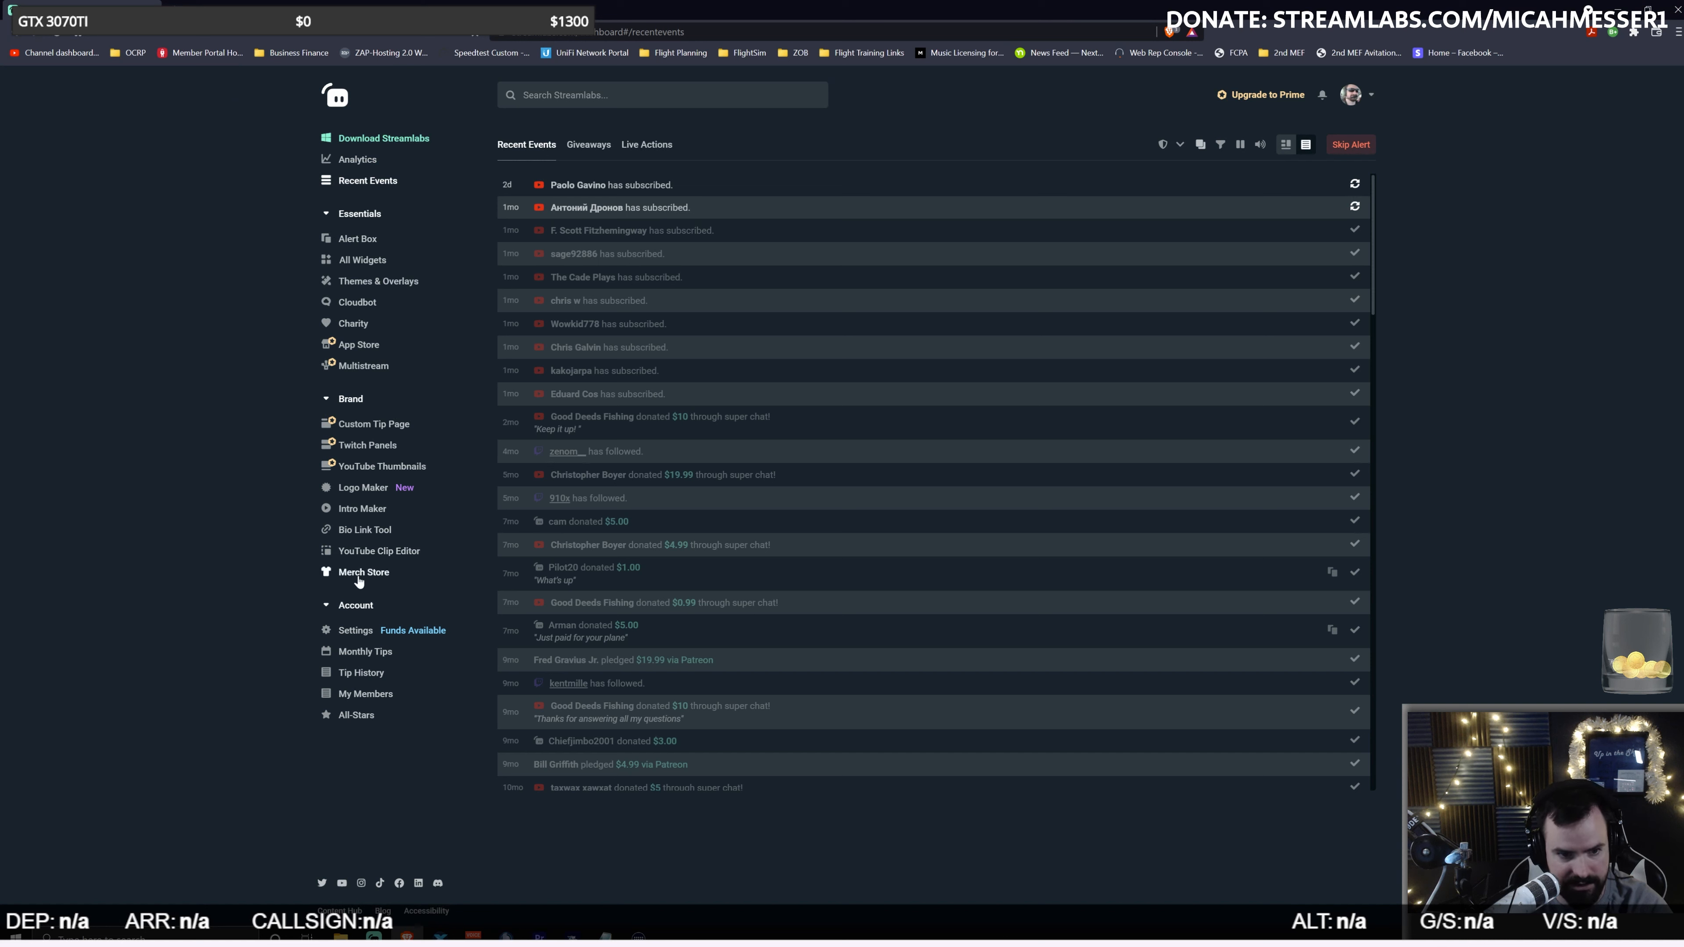
{"action": "left_click", "coordinate": [1618, 10]}
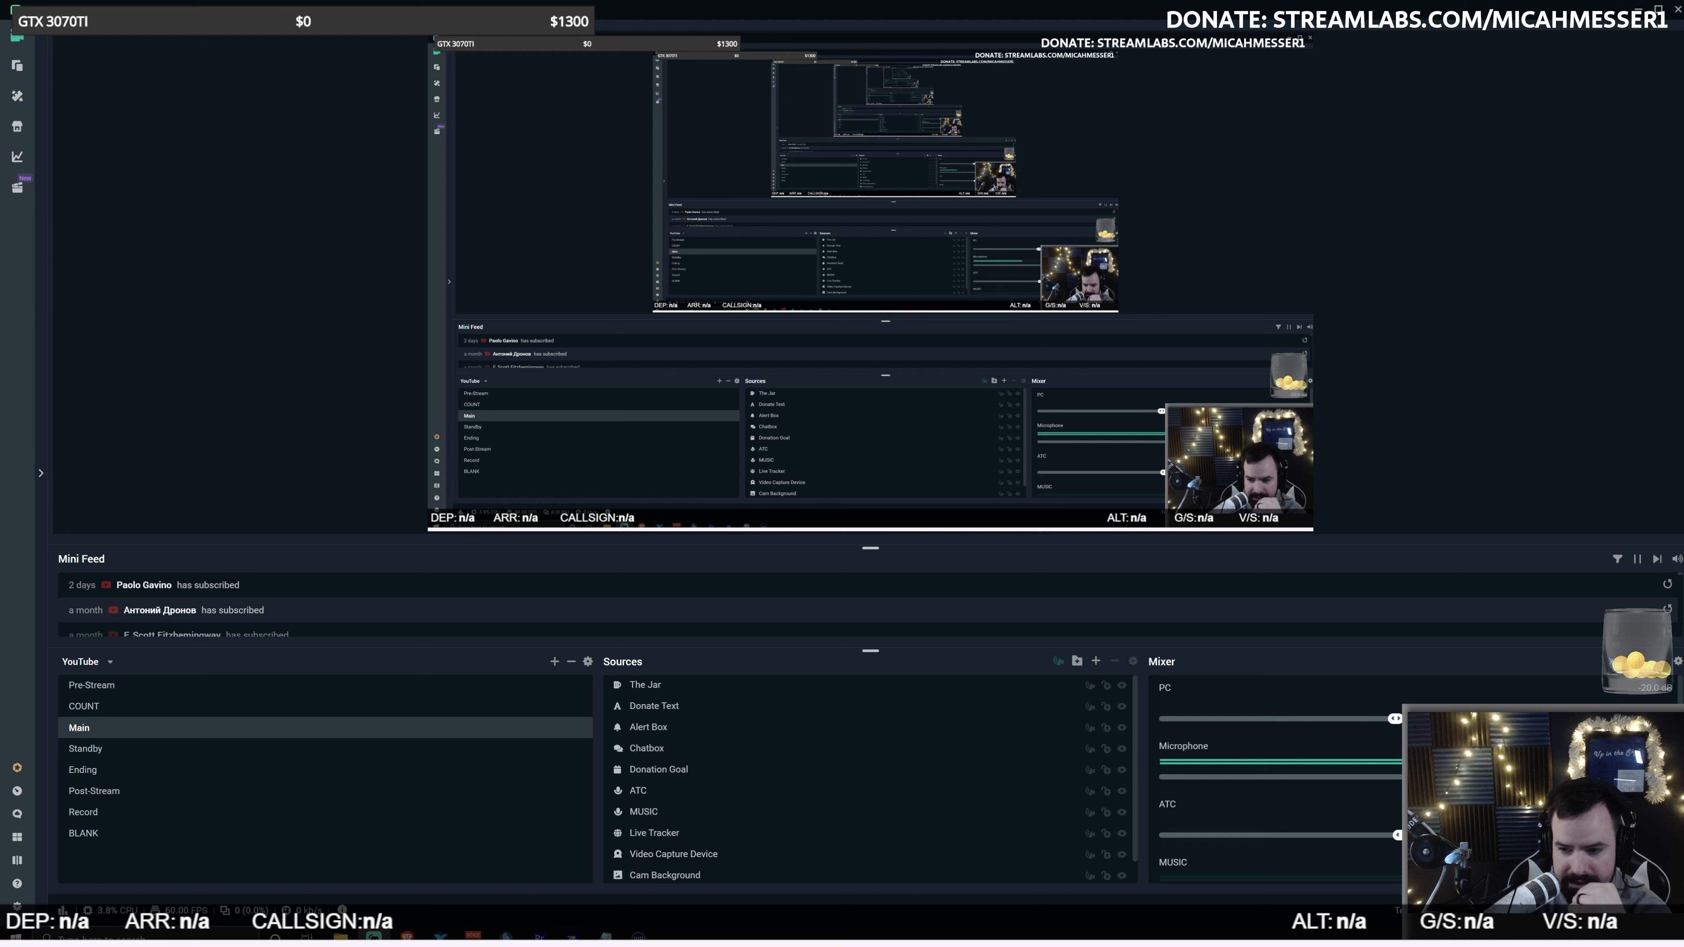
Step: Open the Microphone source's filters and show the available filter types without adding one
{"action": "right_click", "coordinate": [1599, 595]}
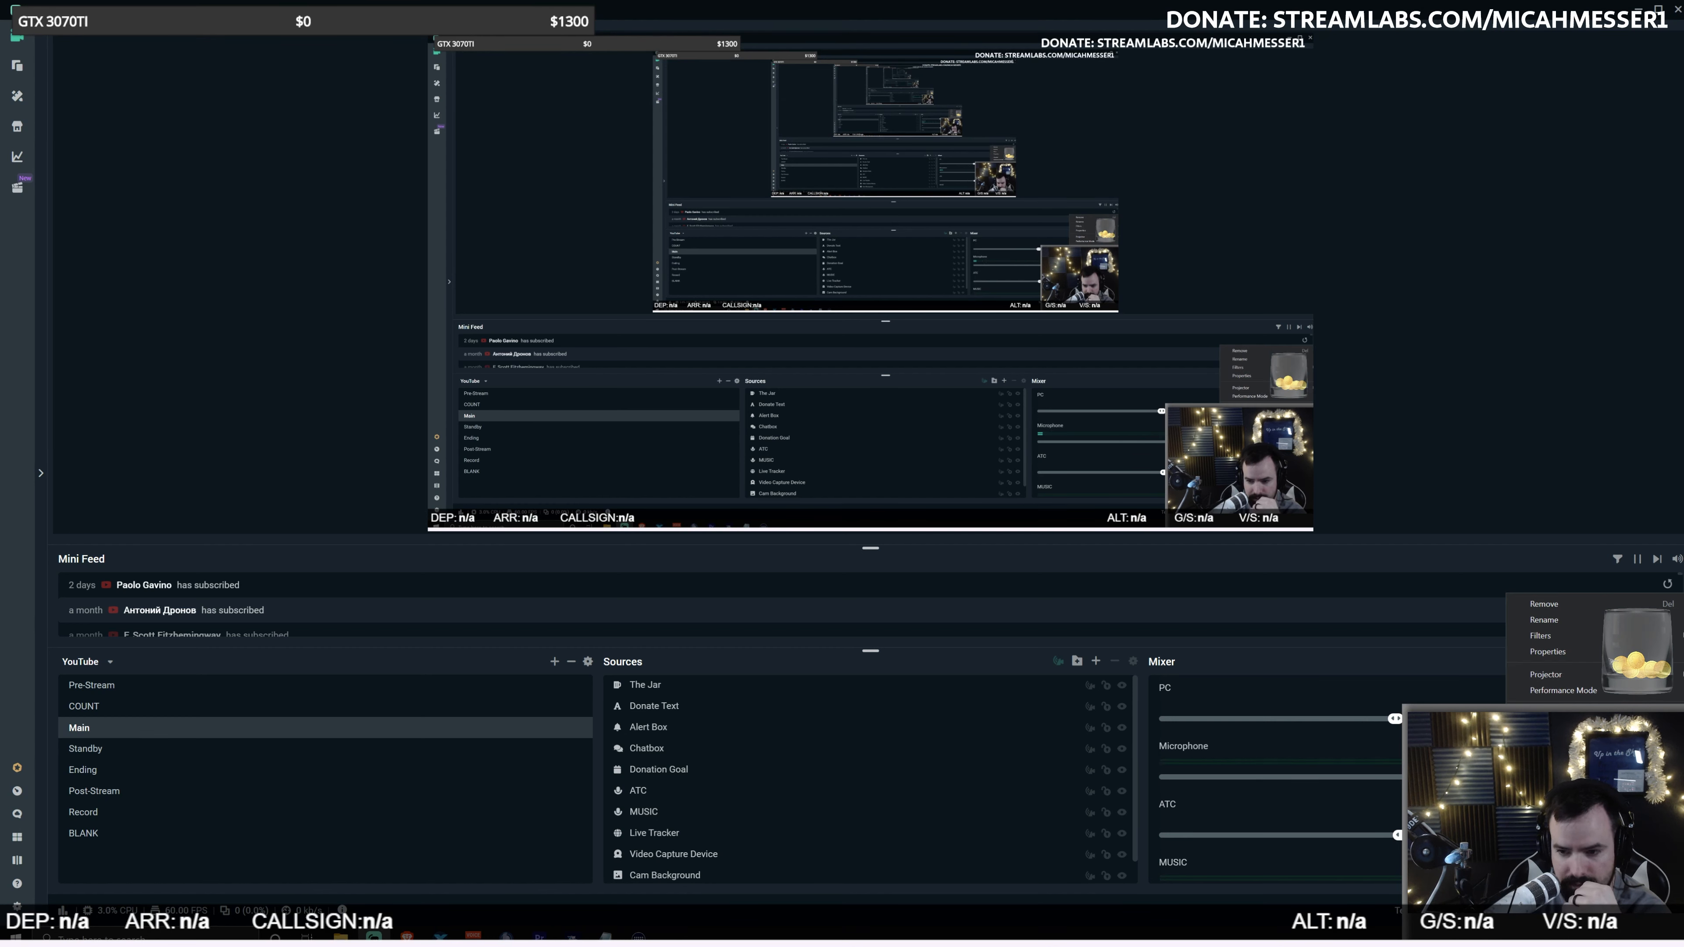
{"action": "mouse_move", "coordinate": [1592, 635]}
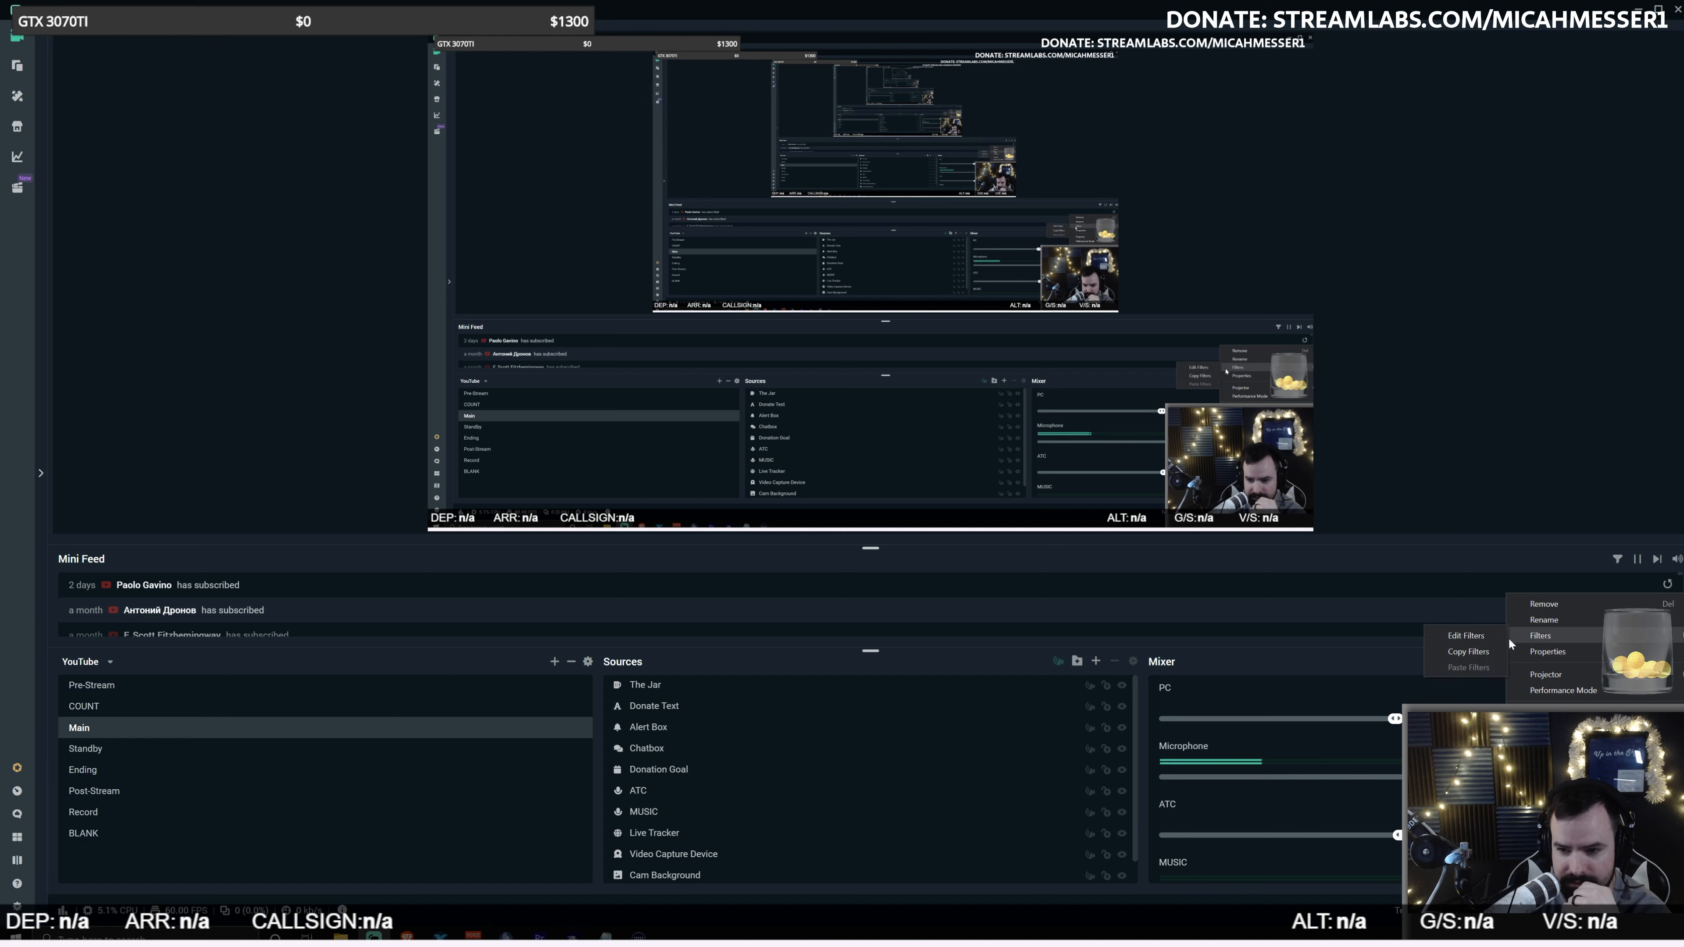
{"action": "left_click", "coordinate": [1475, 639]}
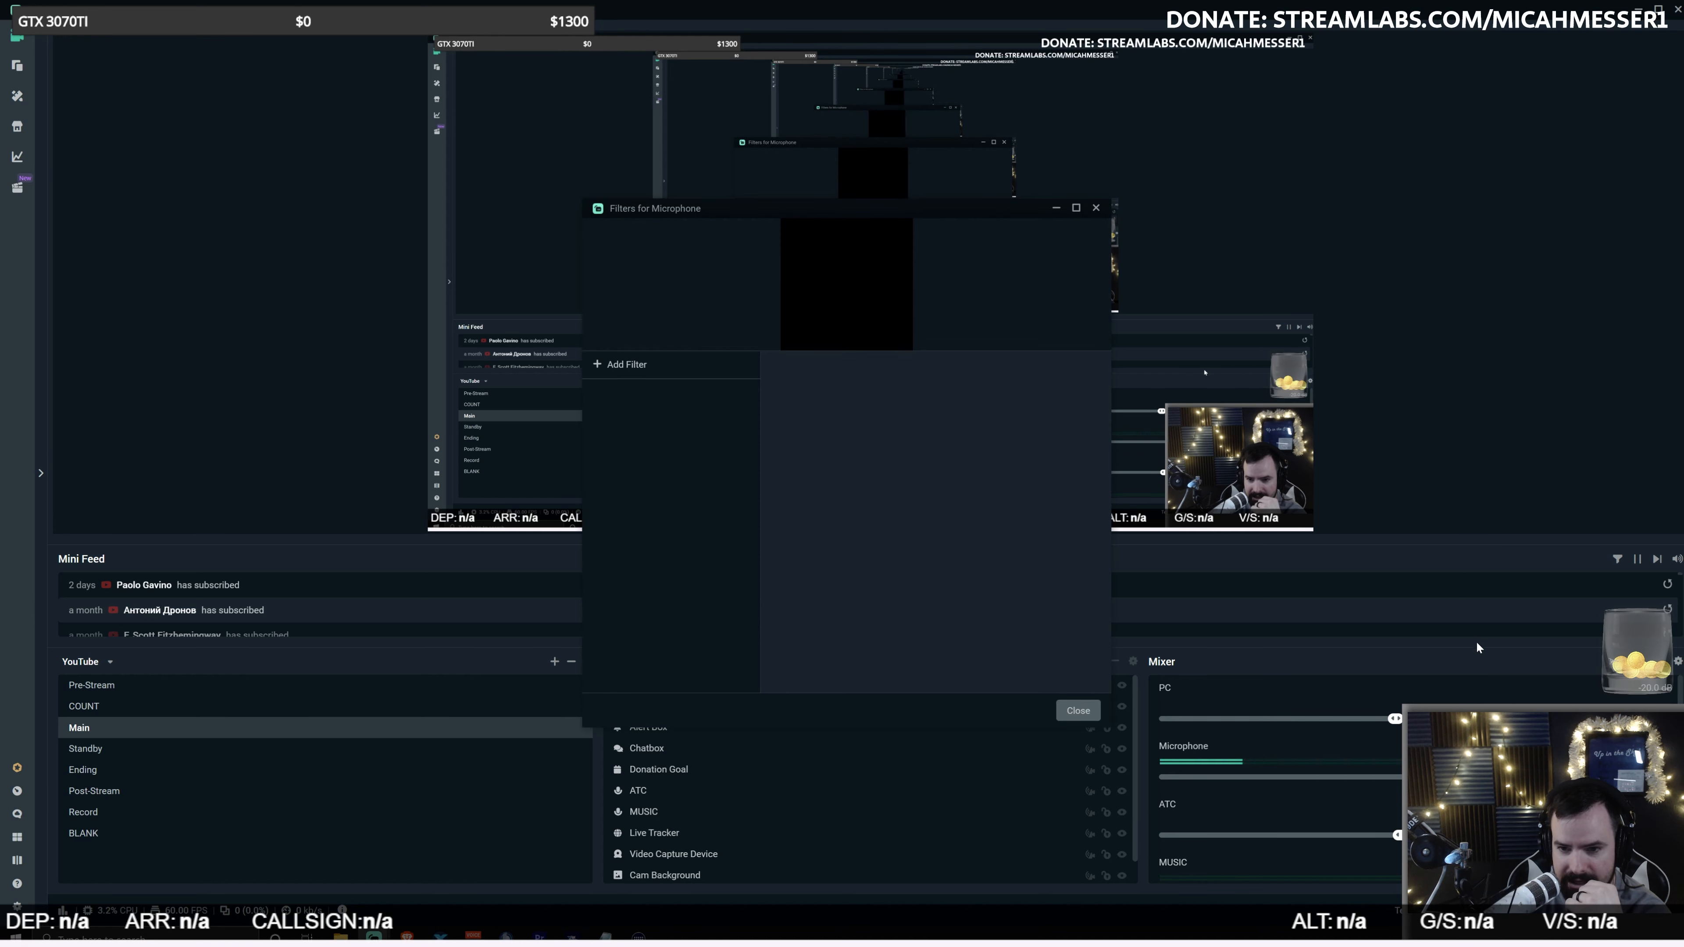
{"action": "left_click", "coordinate": [640, 368]}
{"action": "left_click", "coordinate": [914, 314]}
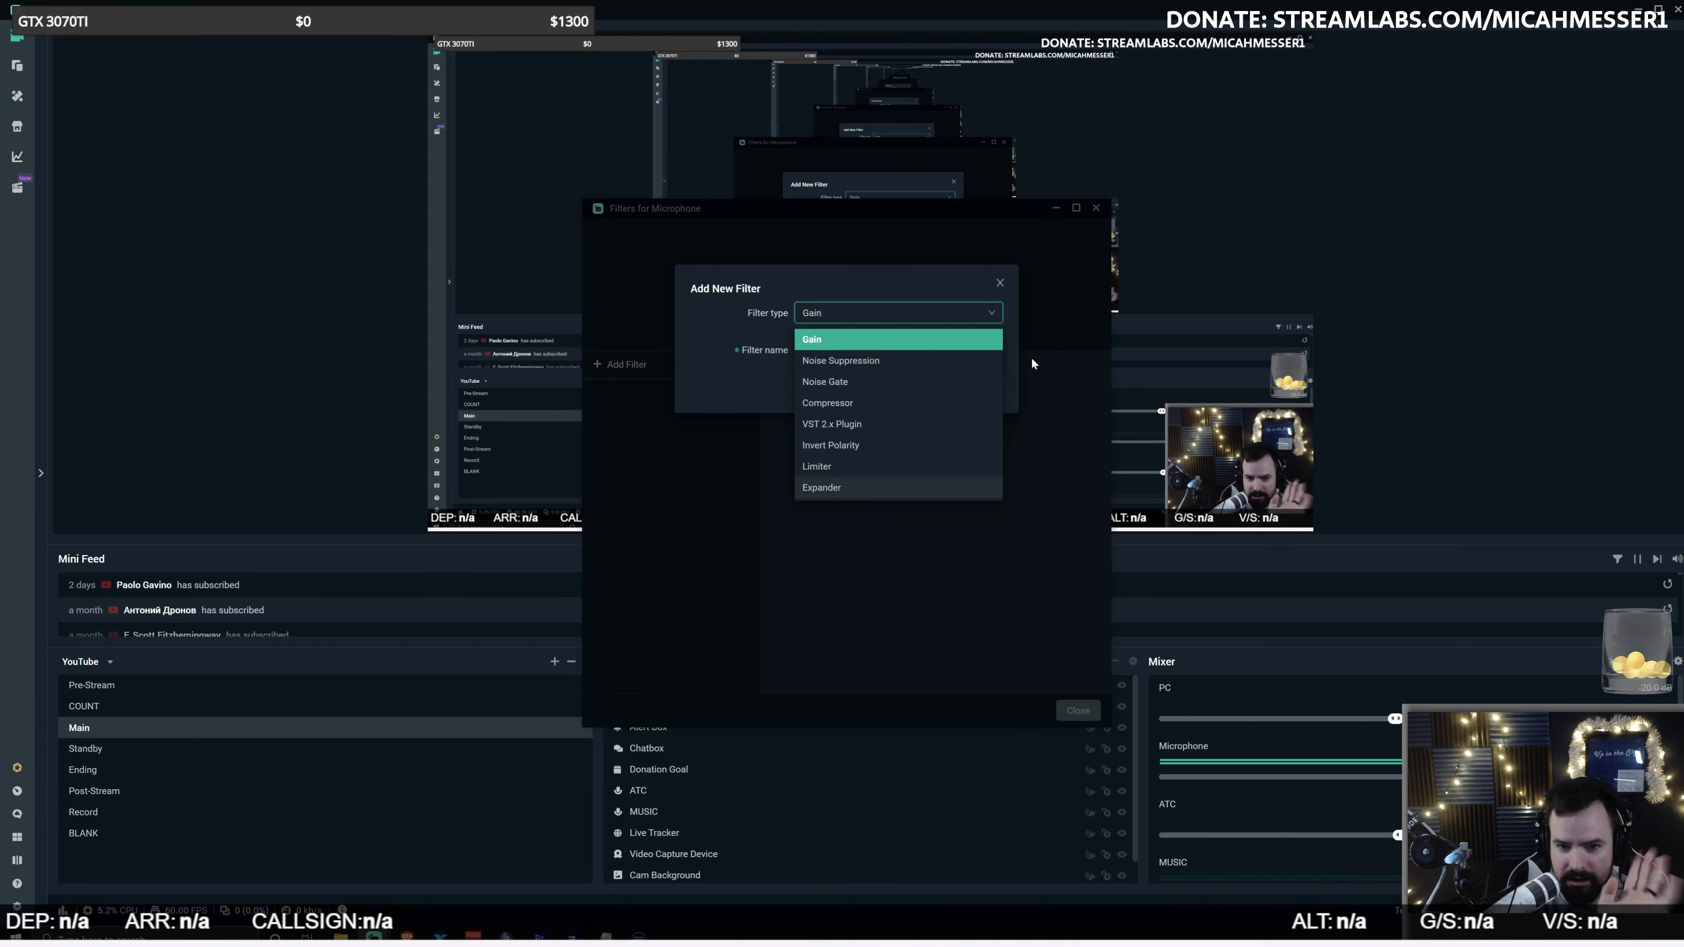
{"action": "left_click", "coordinate": [968, 283]}
{"action": "left_click", "coordinate": [999, 283]}
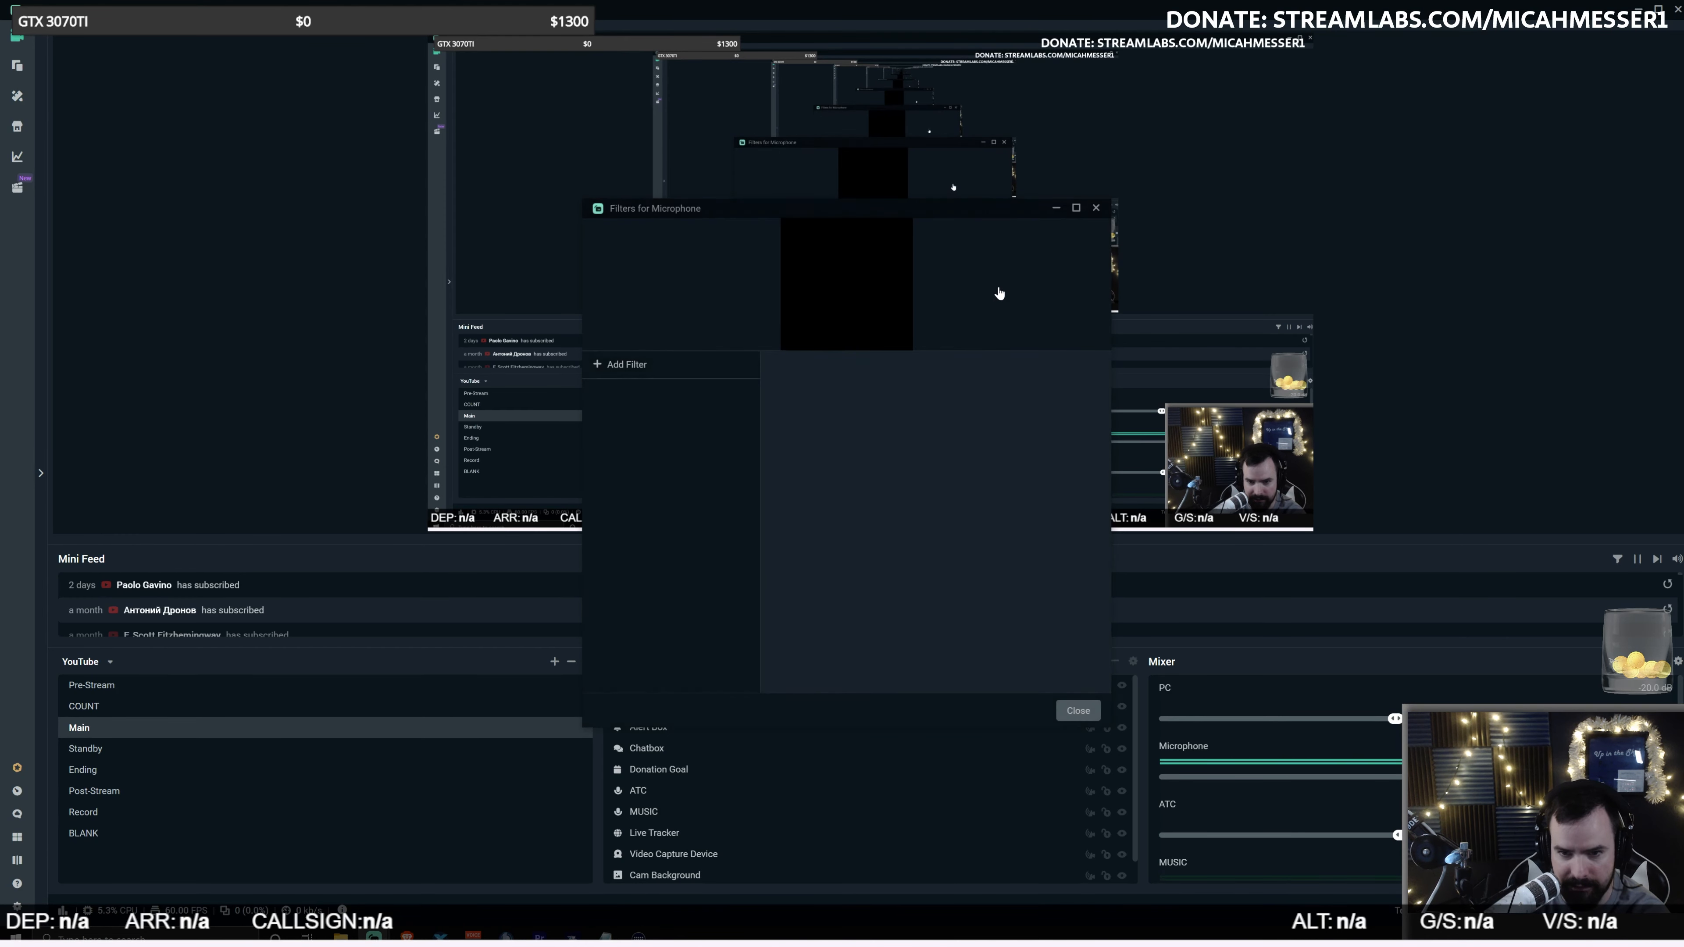
{"action": "key", "text": "Escape"}
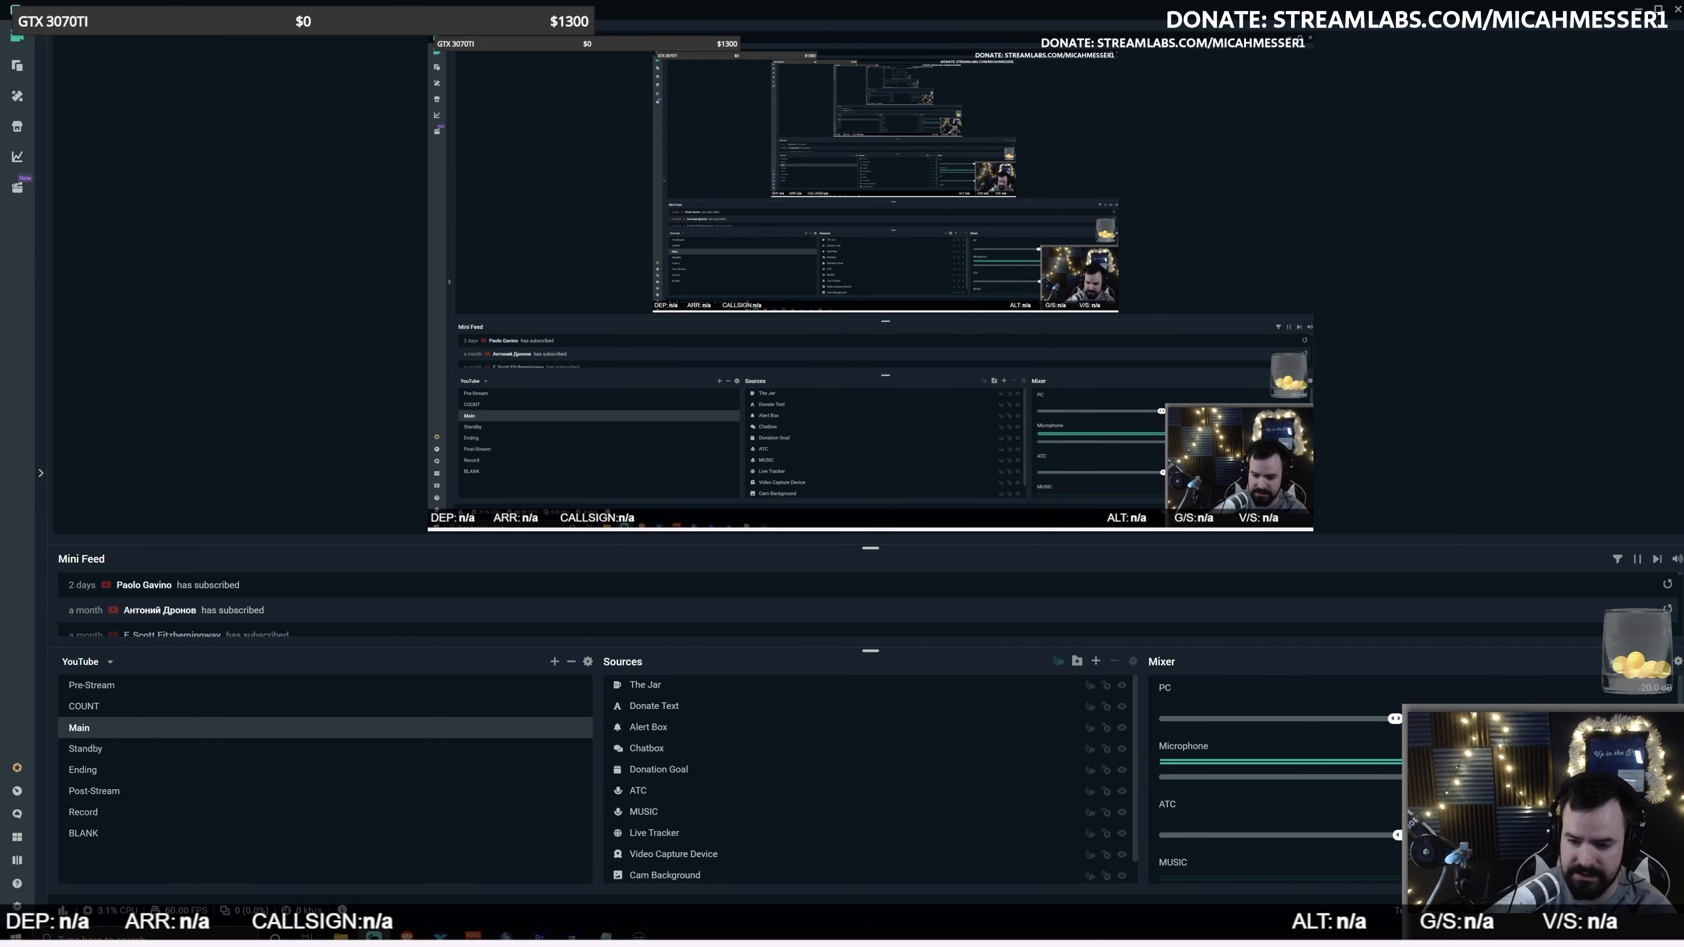
Step: Examine the PC, Microphone, ATC and MUSIC channels in the mixer and highlight the ATC source in the Main scene
{"action": "scroll", "coordinate": [1413, 780], "scroll_direction": "down", "scroll_amount": 1}
{"action": "scroll", "coordinate": [1412, 779], "scroll_direction": "up", "scroll_amount": 1}
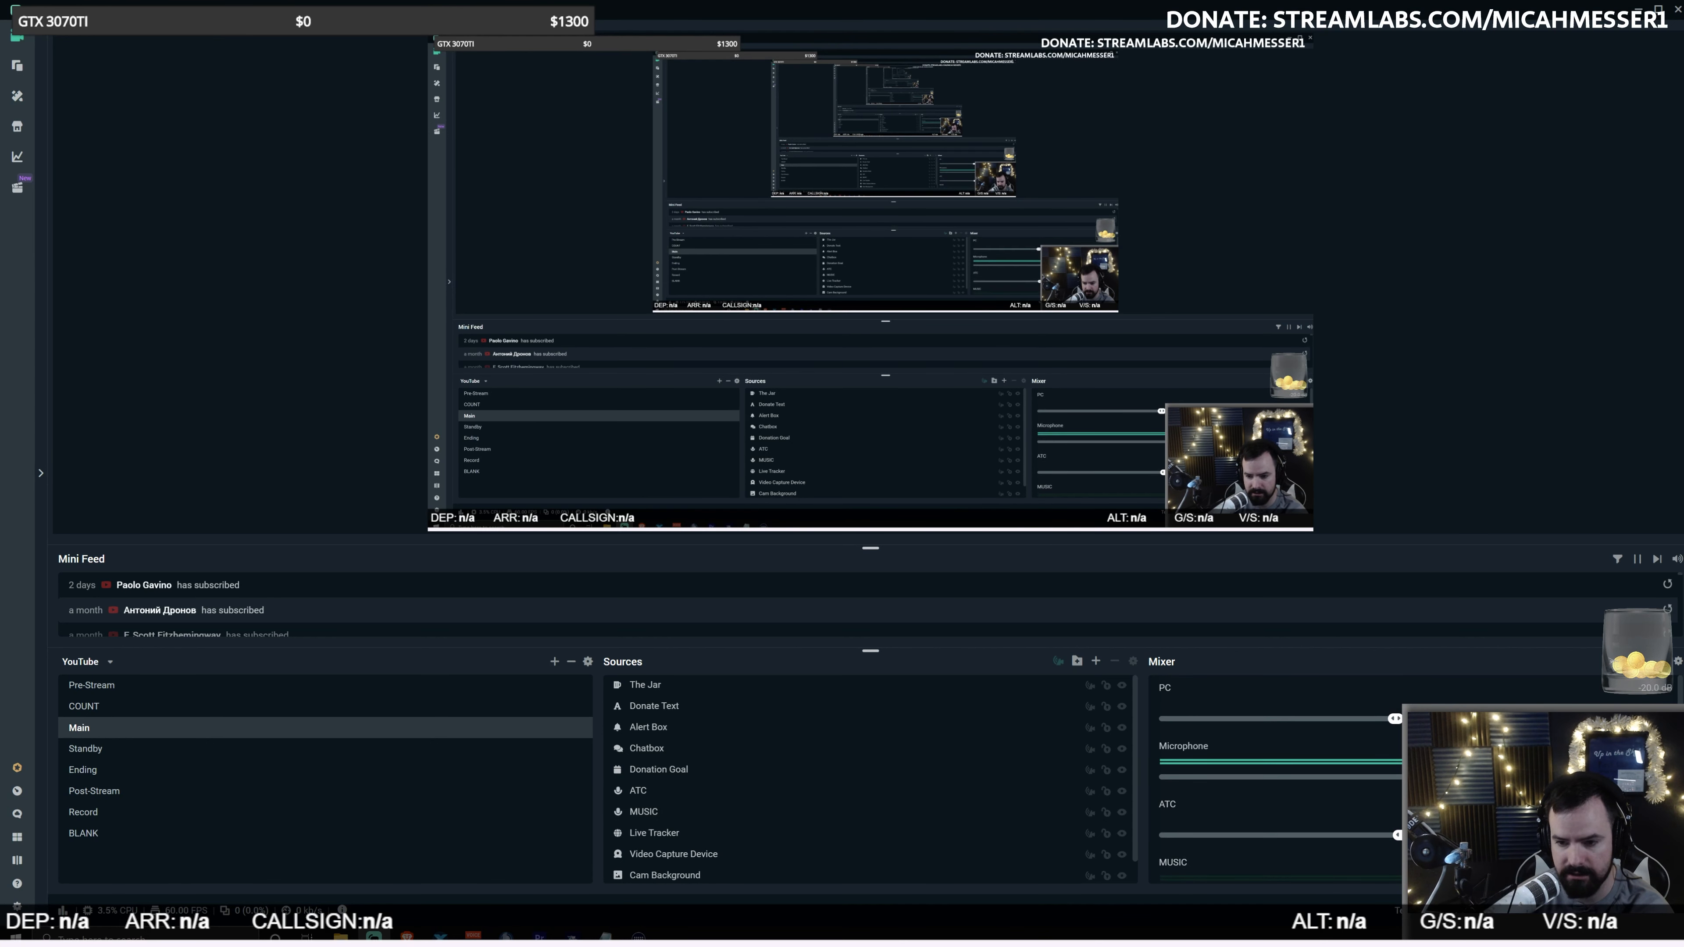
{"action": "scroll", "coordinate": [1413, 779], "scroll_direction": "down", "scroll_amount": 1}
{"action": "scroll", "coordinate": [1280, 783], "scroll_direction": "up", "scroll_amount": 1}
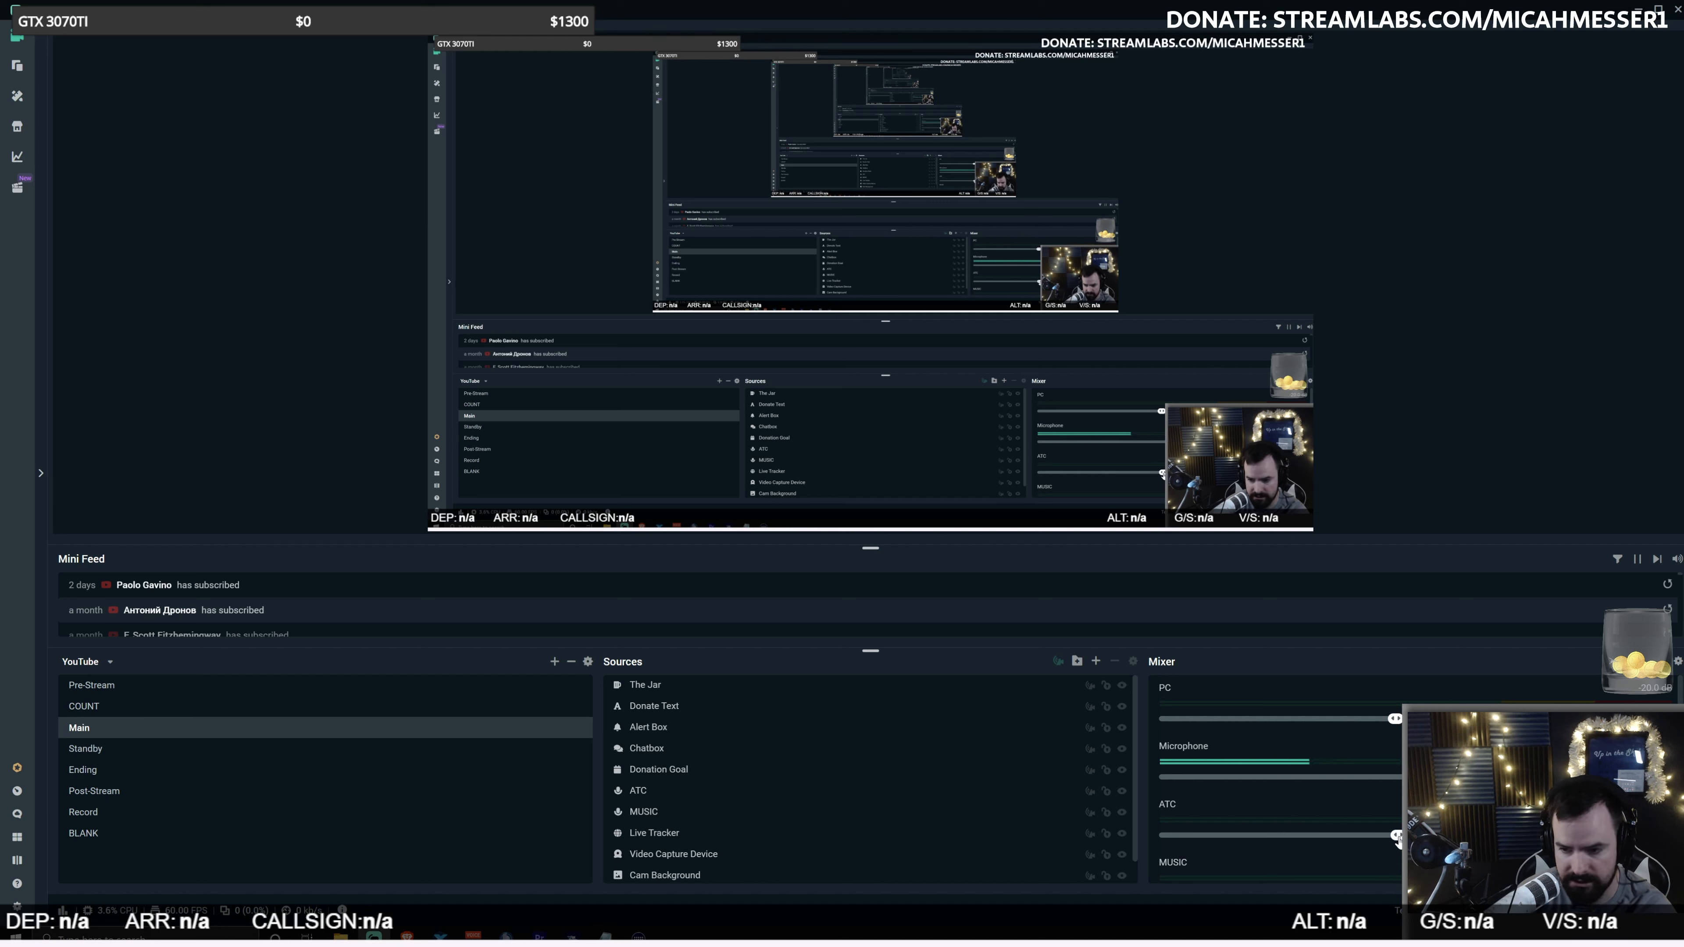
{"action": "scroll", "coordinate": [1280, 783], "scroll_direction": "down", "scroll_amount": 1}
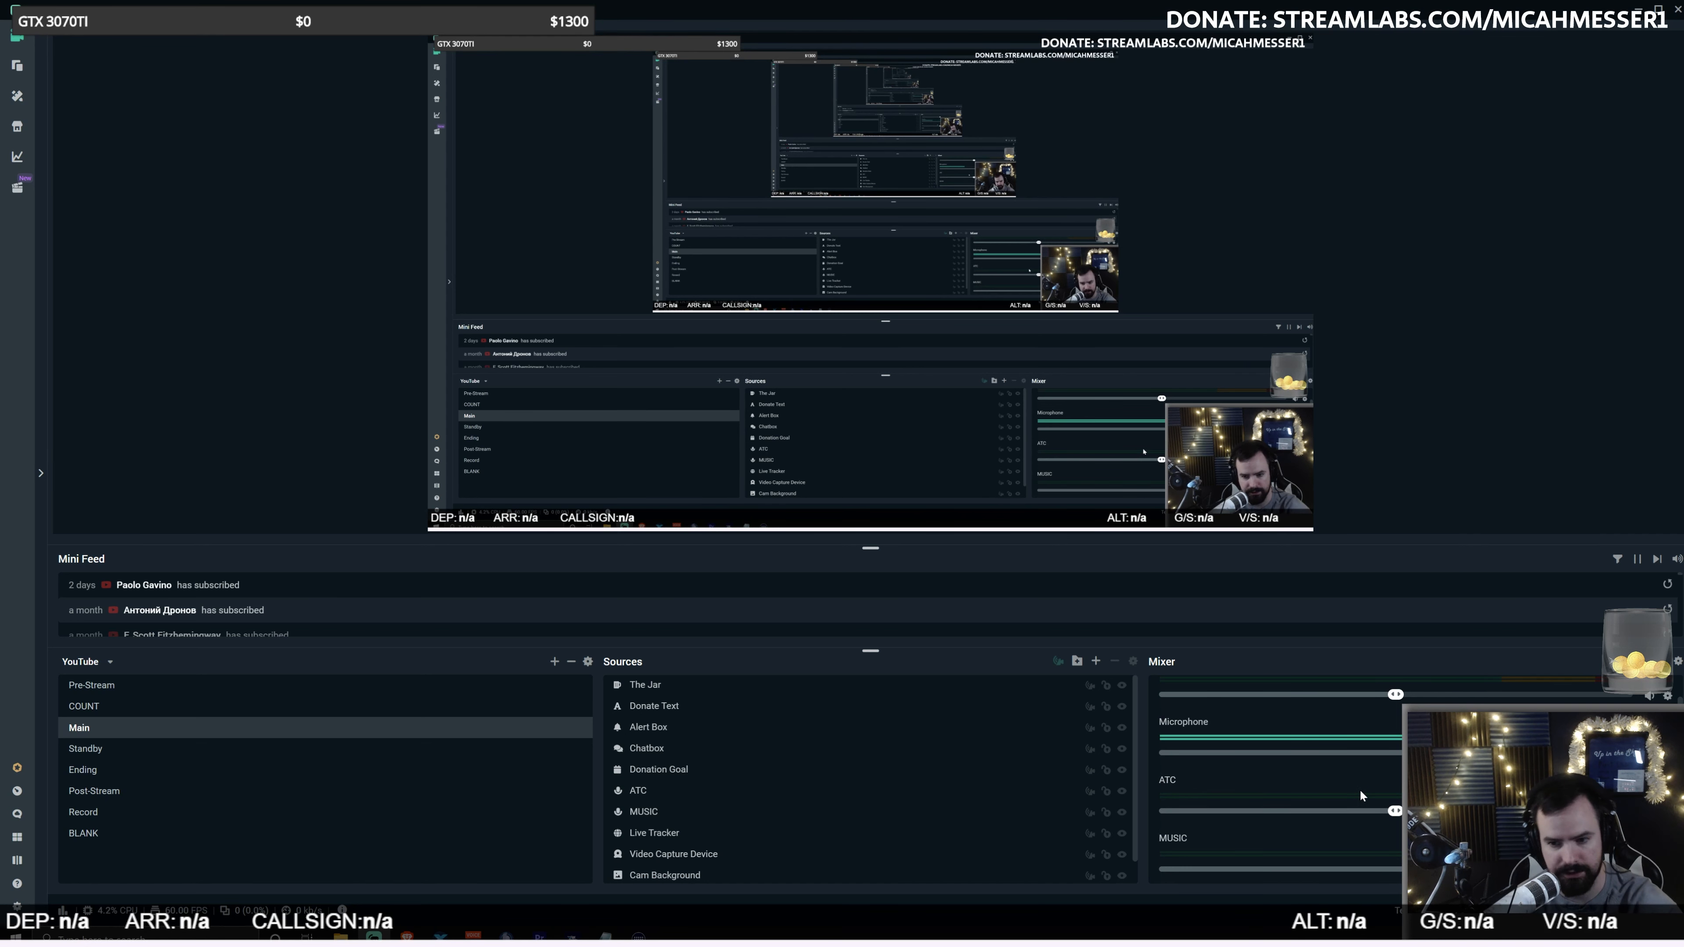
{"action": "scroll", "coordinate": [1361, 795], "scroll_direction": "up", "scroll_amount": 1}
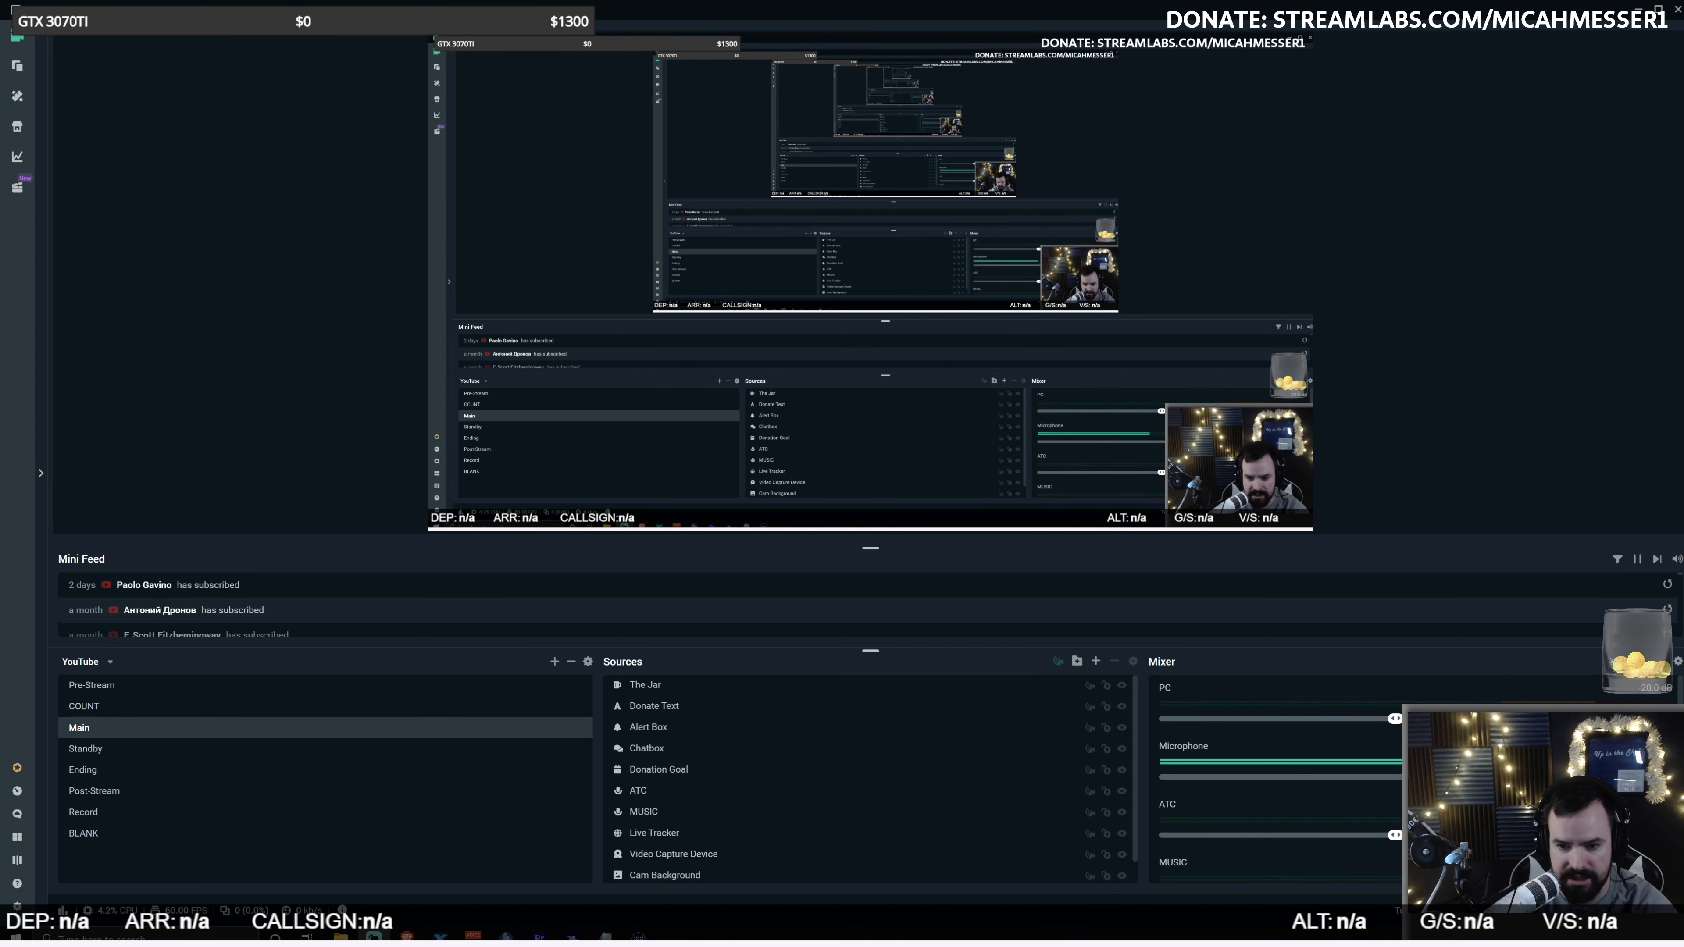
{"action": "scroll", "coordinate": [1361, 795], "scroll_direction": "down", "scroll_amount": 1}
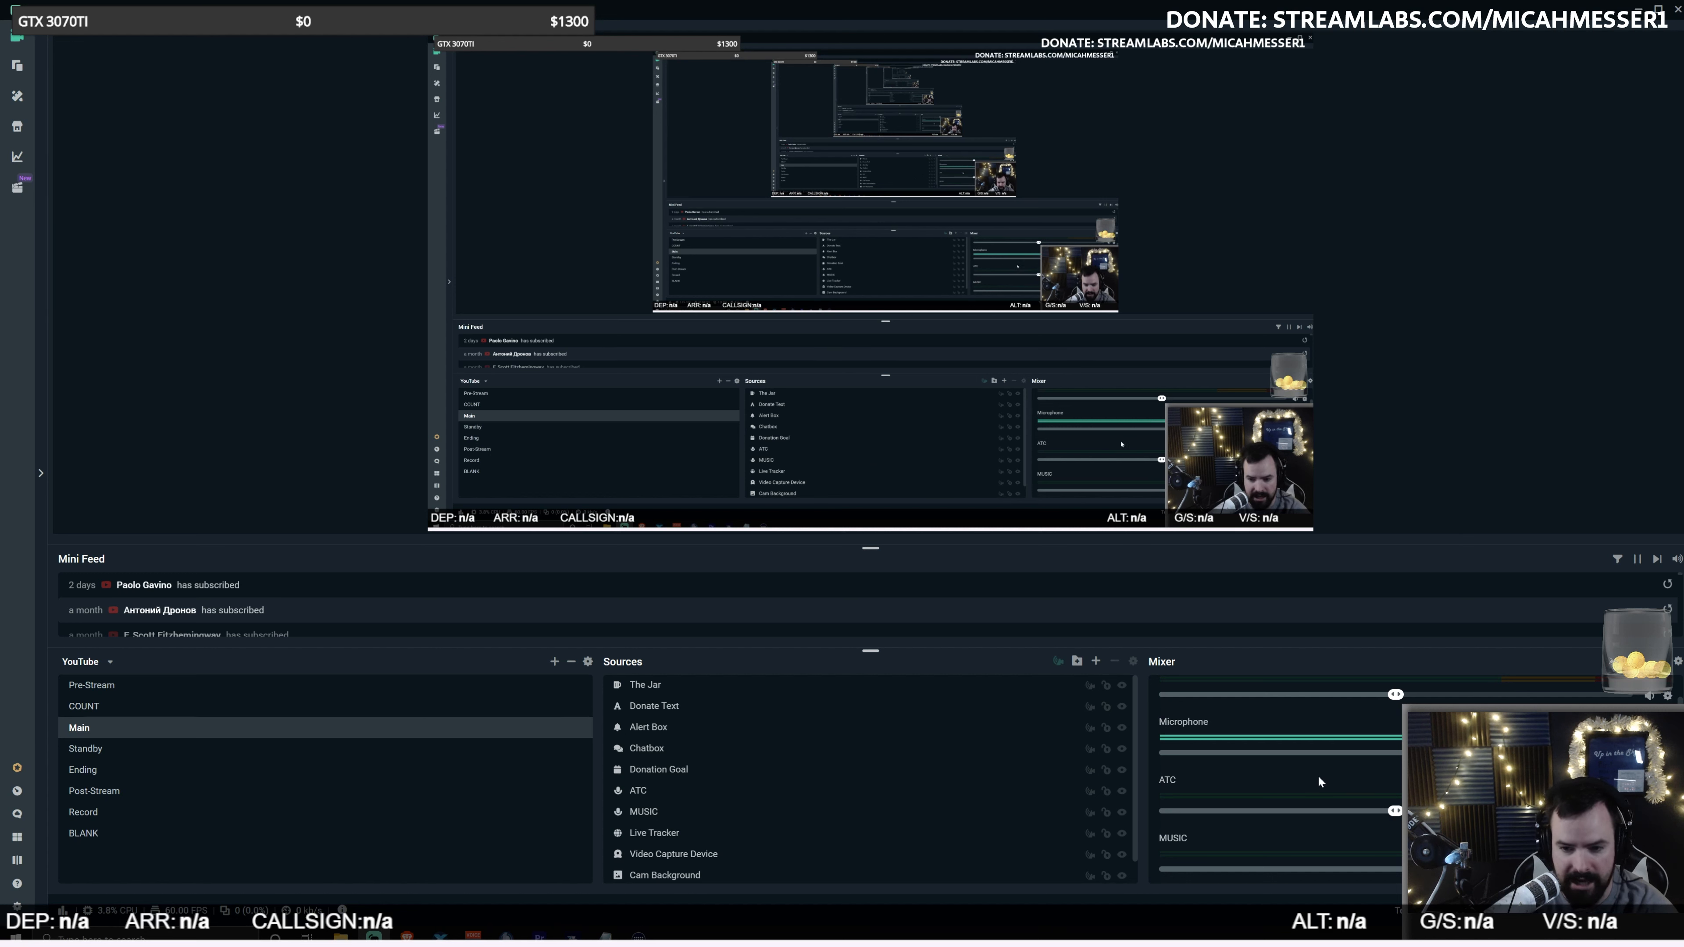
{"action": "scroll", "coordinate": [1390, 779], "scroll_direction": "up", "scroll_amount": 1}
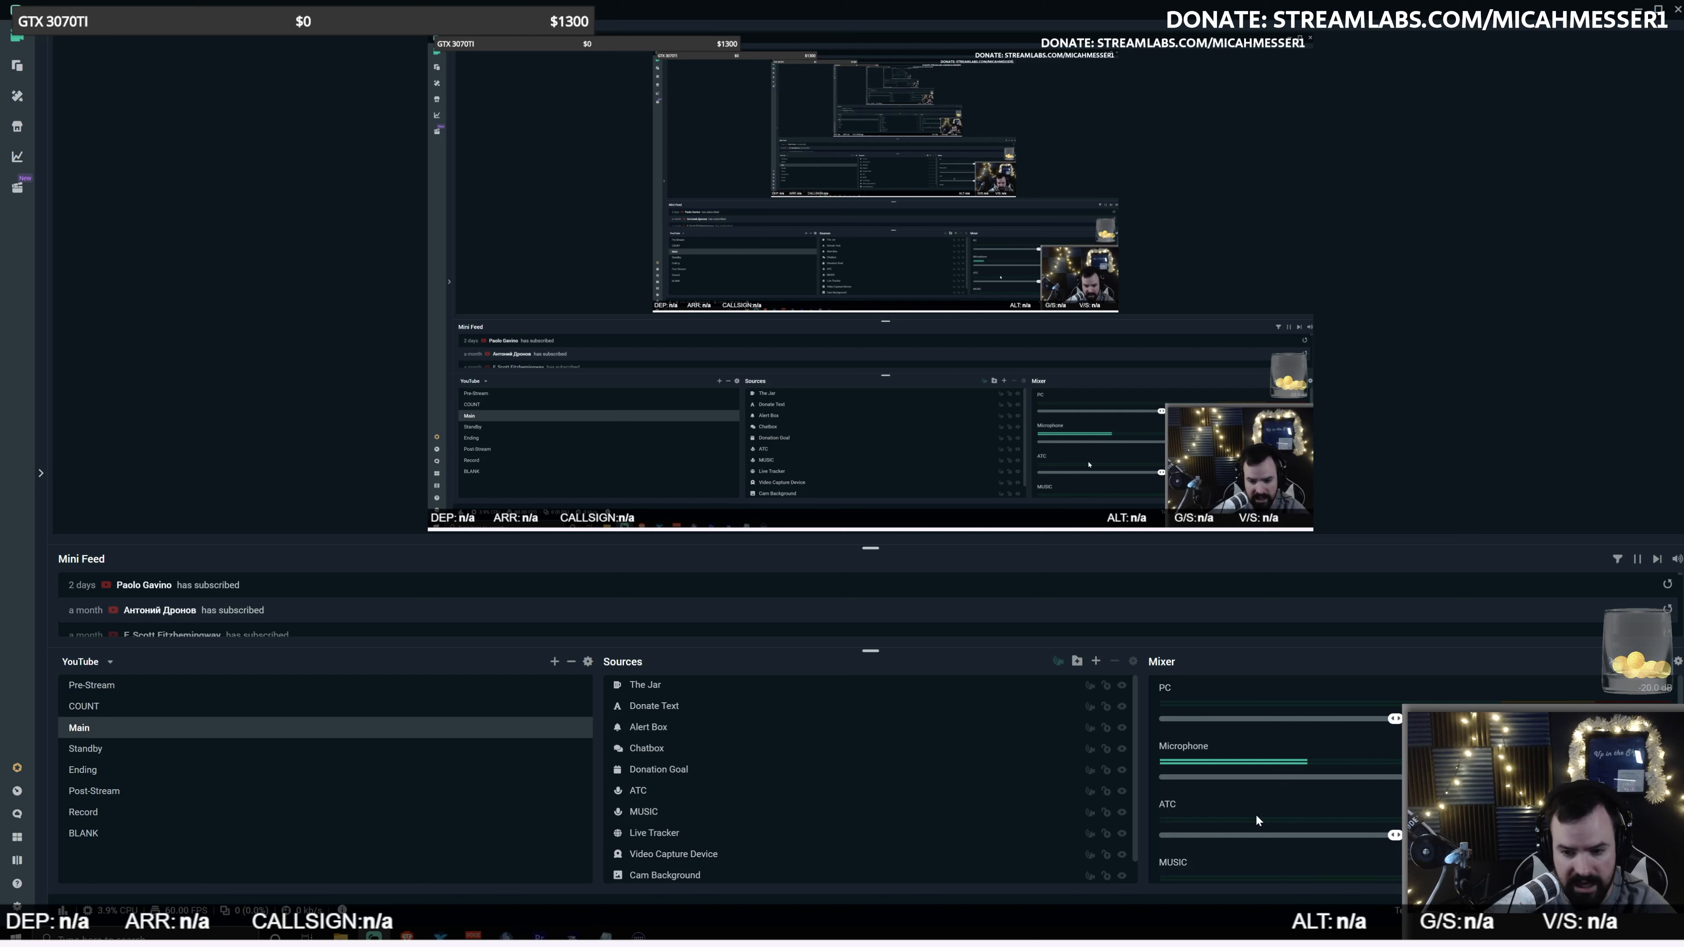
{"action": "scroll", "coordinate": [689, 785], "scroll_direction": "down", "scroll_amount": 1}
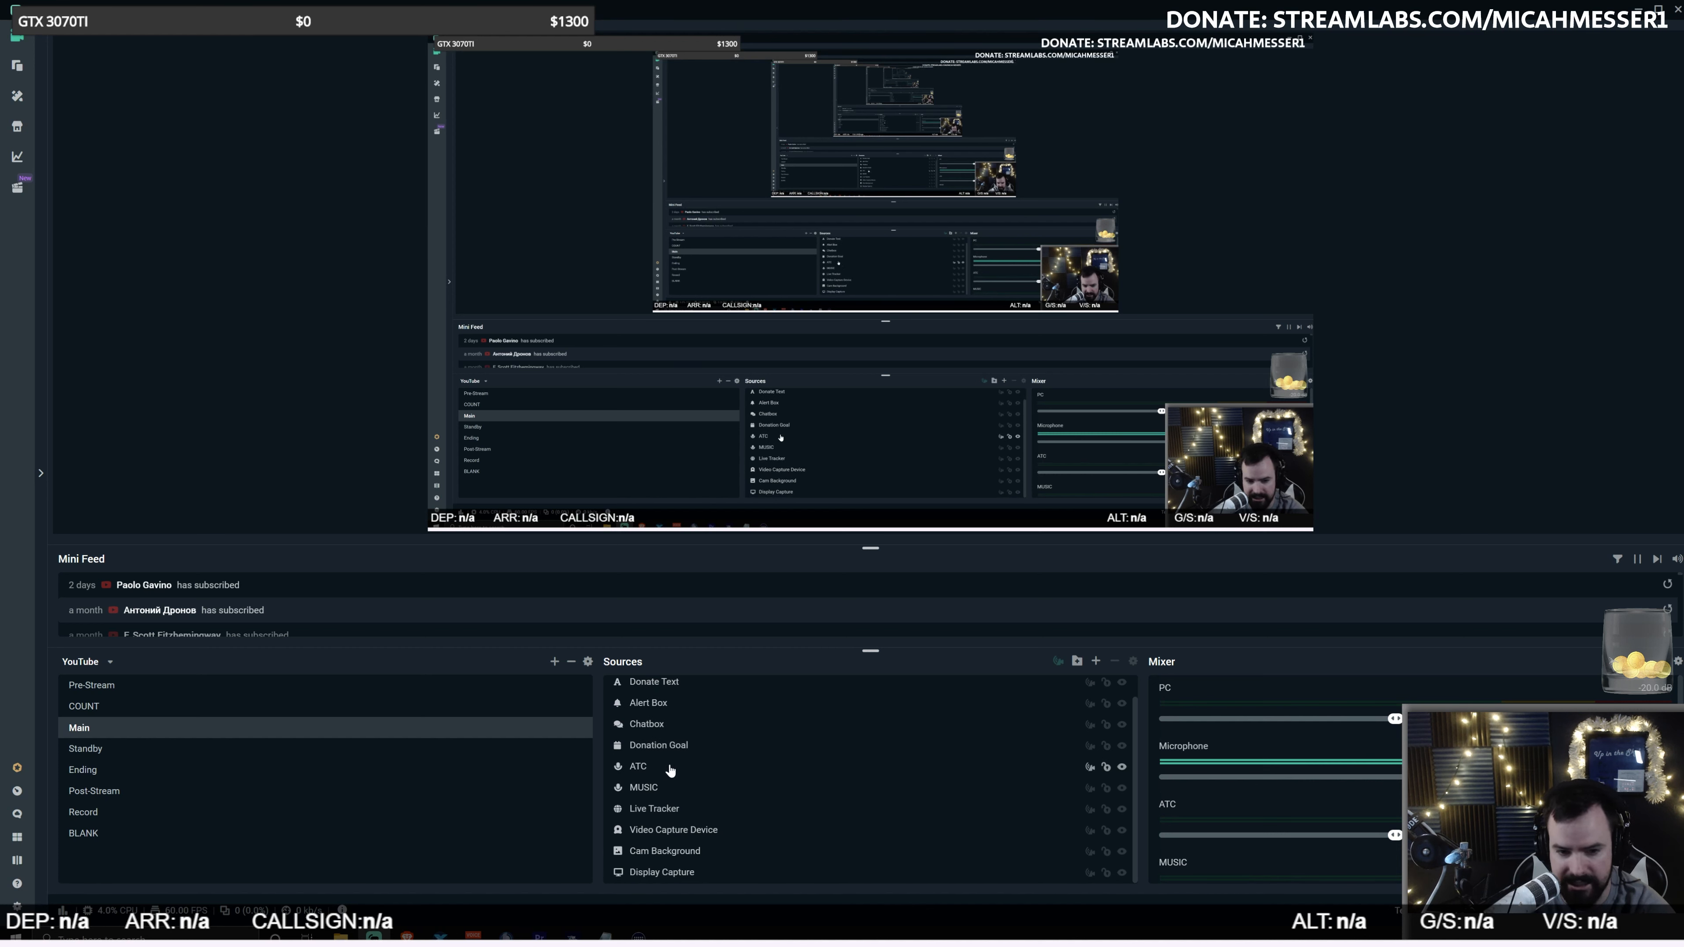
{"action": "left_click", "coordinate": [651, 770]}
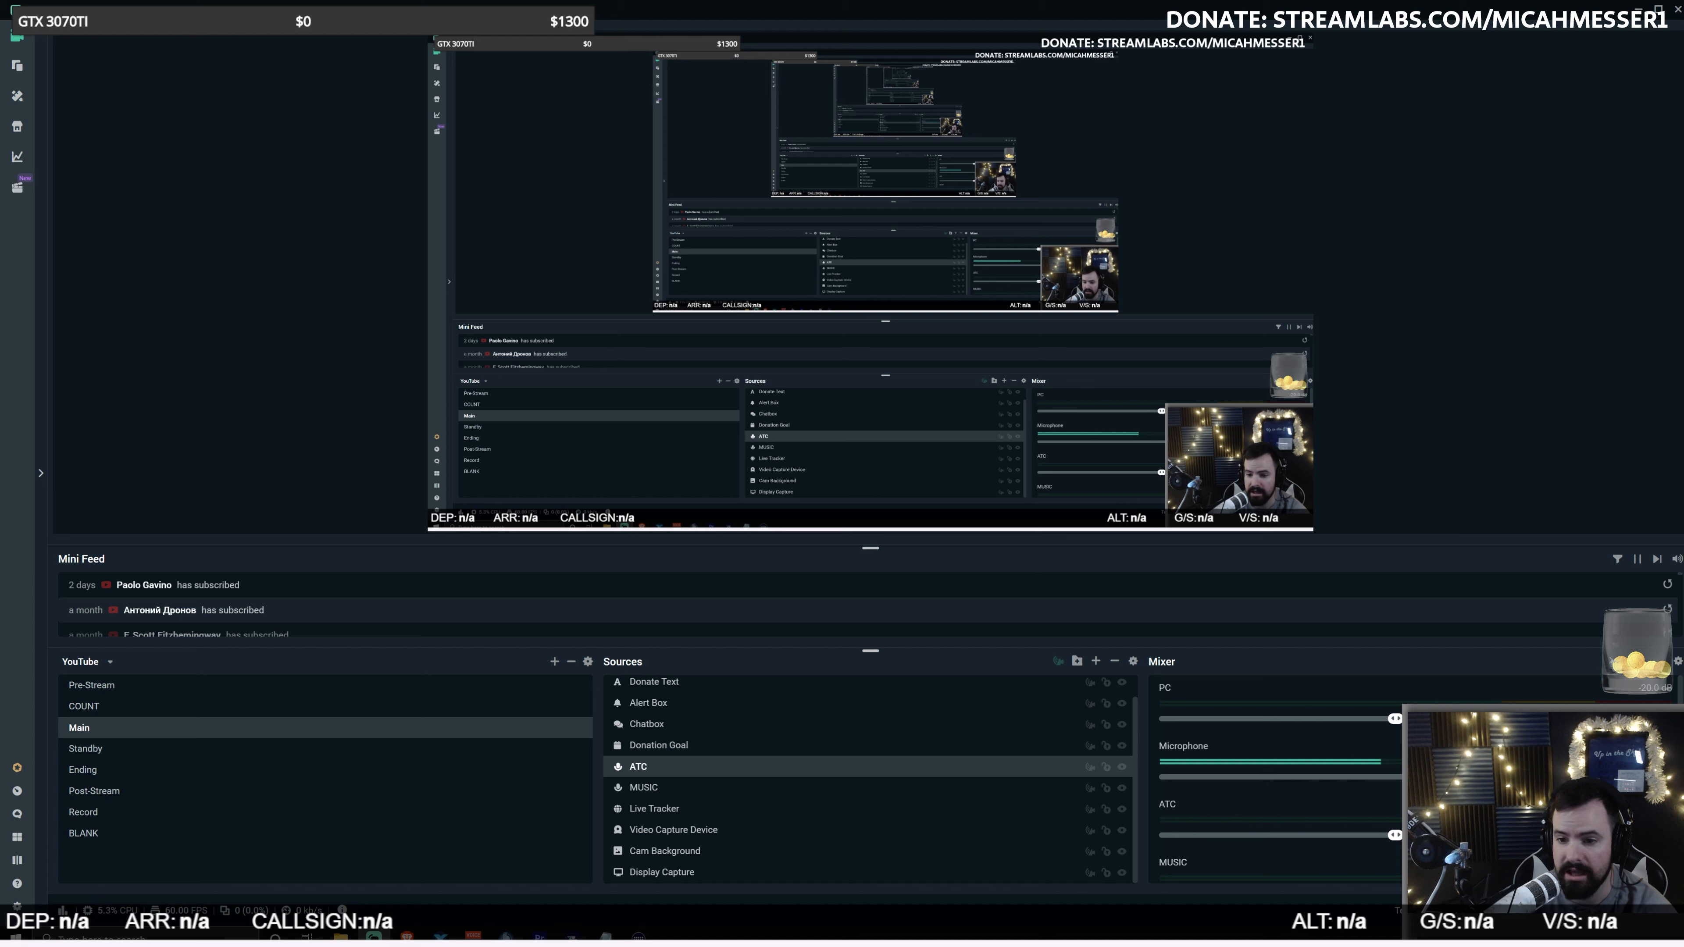
{"action": "scroll", "coordinate": [1276, 783], "scroll_direction": "down", "scroll_amount": 1}
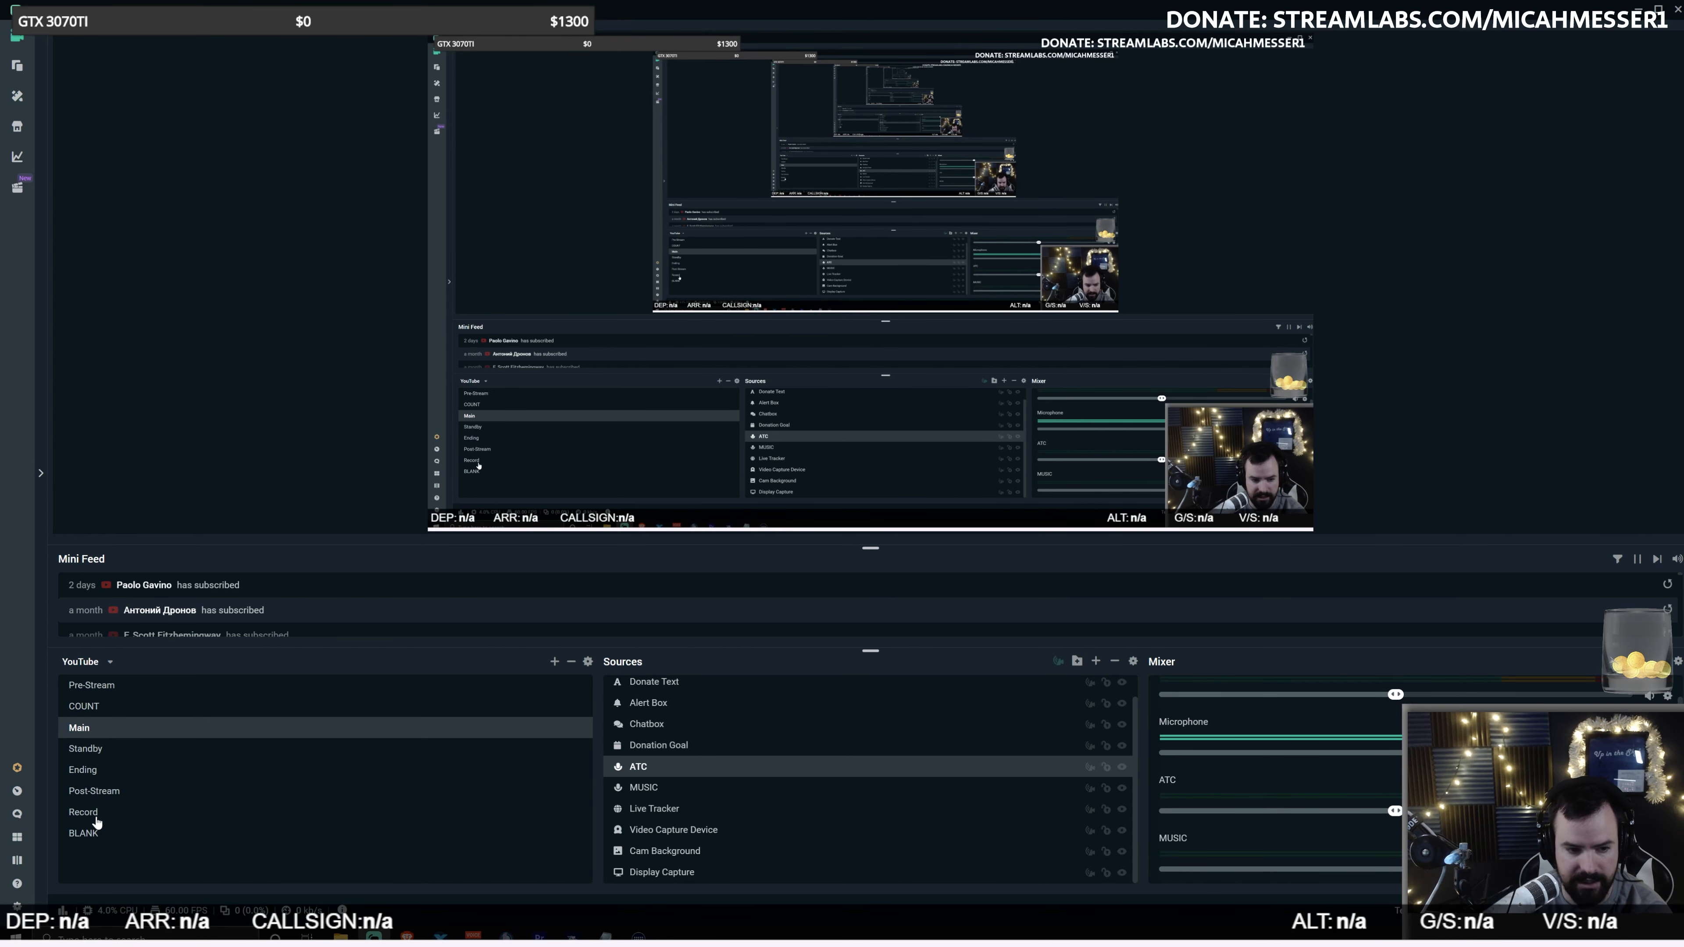
Step: Switch to the Record scene and swap the Streamlabs window for Voicemeeter Potato on the captured display
{"action": "left_click", "coordinate": [83, 809]}
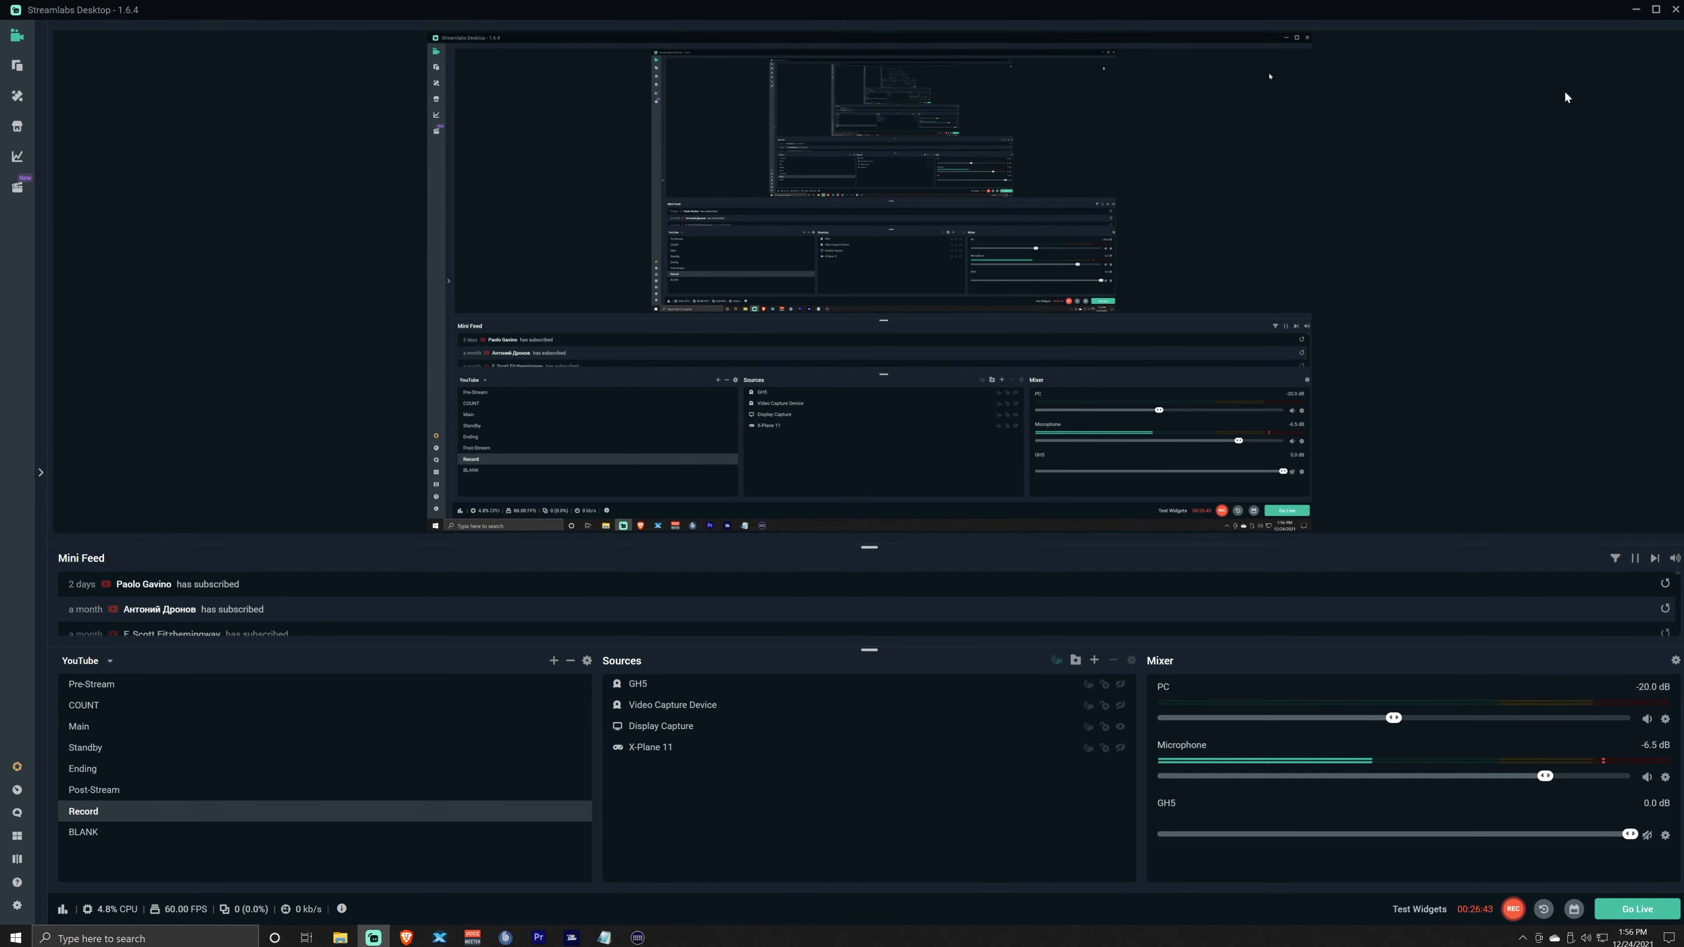
{"action": "left_click_drag", "start_coordinate": [1459, 12], "coordinate": [0, 260]}
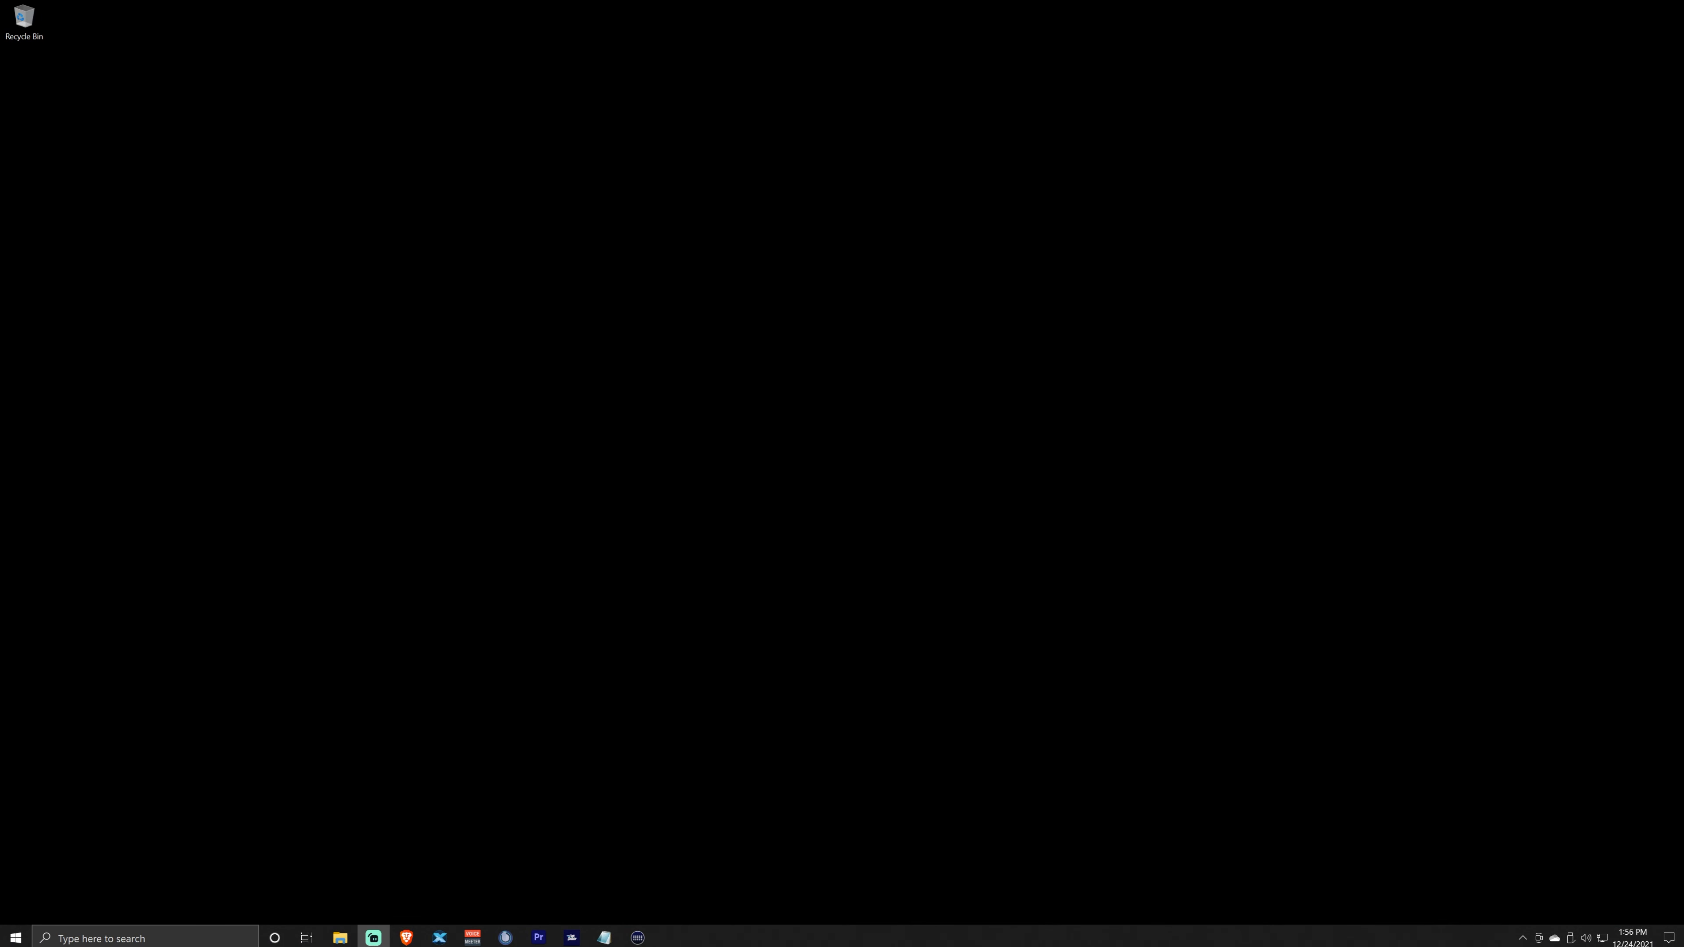
{"action": "left_click_drag", "start_coordinate": [1683, 79], "coordinate": [985, 138]}
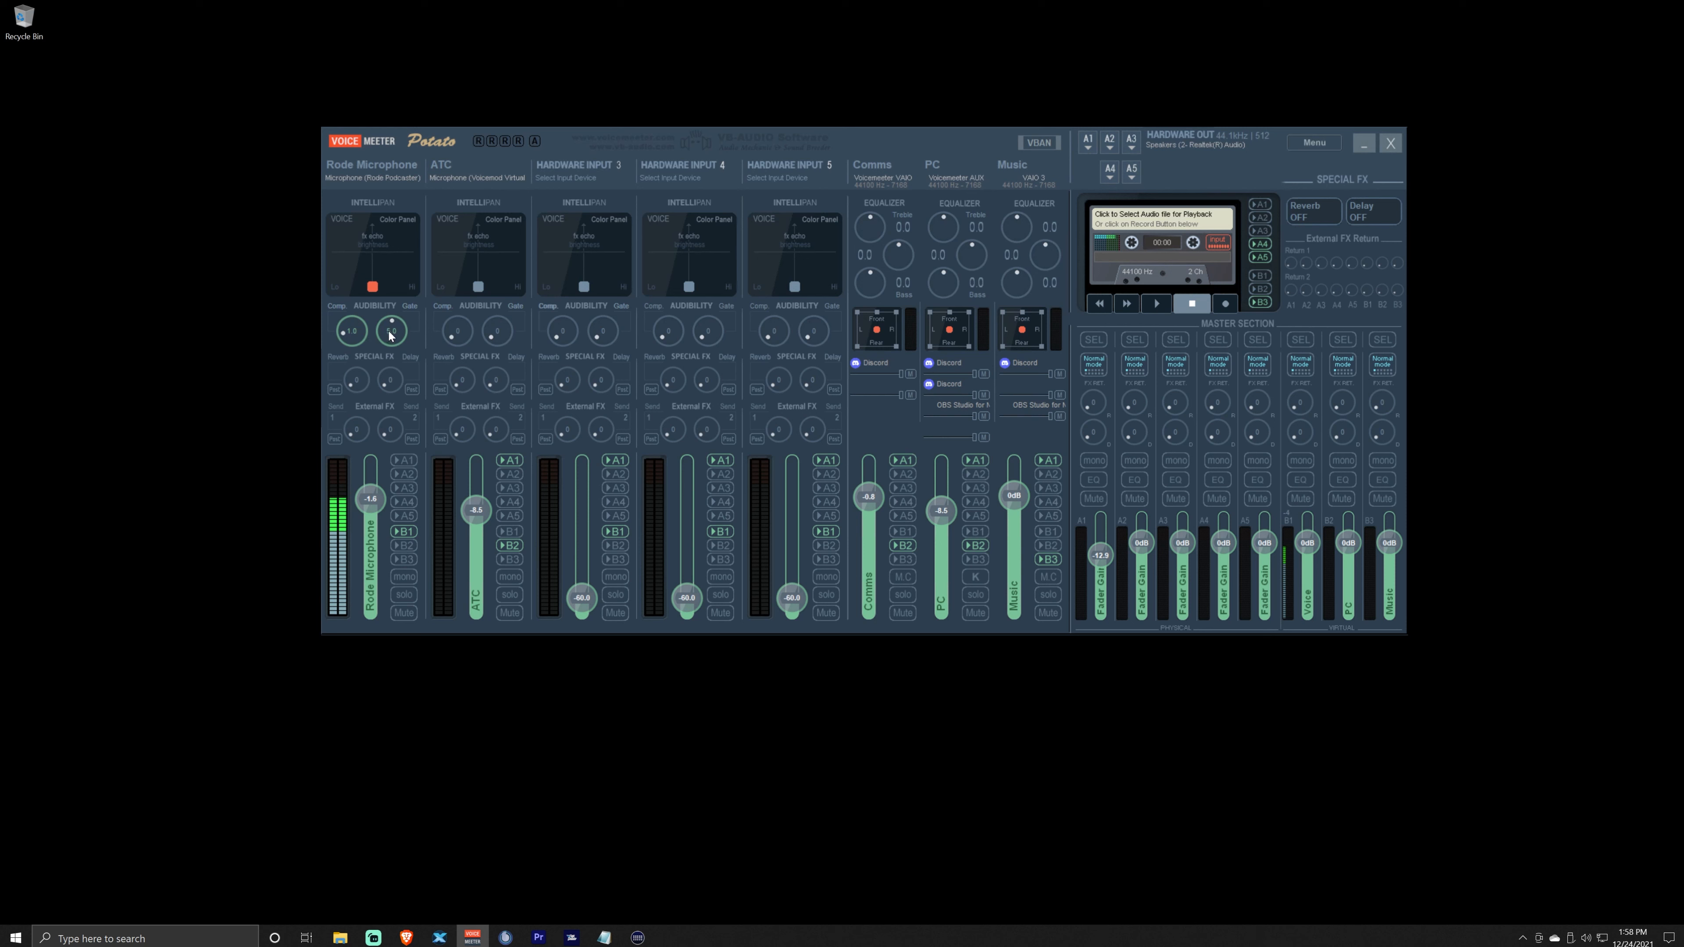
Step: Demonstrate the Rode Microphone strip's Gate knob and IntelliPan voice Color Panel, leaving both at their original settings
{"action": "left_click_drag", "start_coordinate": [391, 335], "coordinate": [384, 363]}
{"action": "left_click_drag", "start_coordinate": [388, 337], "coordinate": [411, 307]}
{"action": "mouse_move", "coordinate": [372, 286]}
{"action": "left_mouse_down"}
{"action": "mouse_move", "coordinate": [321, 304]}
{"action": "mouse_move", "coordinate": [312, 207]}
{"action": "mouse_move", "coordinate": [400, 200]}
{"action": "mouse_move", "coordinate": [436, 221]}
{"action": "mouse_move", "coordinate": [435, 298]}
{"action": "mouse_move", "coordinate": [379, 304]}
{"action": "mouse_move", "coordinate": [387, 264]}
{"action": "mouse_move", "coordinate": [364, 303]}
{"action": "mouse_move", "coordinate": [372, 228]}
{"action": "mouse_move", "coordinate": [369, 276]}
{"action": "mouse_move", "coordinate": [411, 268]}
{"action": "mouse_move", "coordinate": [282, 295]}
{"action": "mouse_move", "coordinate": [363, 295]}
{"action": "left_mouse_up"}
{"action": "right_click", "coordinate": [388, 265]}
{"action": "right_click", "coordinate": [376, 283]}
{"action": "mouse_move", "coordinate": [373, 286]}
{"action": "left_mouse_down"}
{"action": "mouse_move", "coordinate": [316, 304]}
{"action": "mouse_move", "coordinate": [430, 293]}
{"action": "mouse_move", "coordinate": [374, 300]}
{"action": "left_mouse_up"}
{"action": "left_click", "coordinate": [357, 217]}
{"action": "left_click", "coordinate": [373, 297]}
{"action": "right_click", "coordinate": [372, 291]}
{"action": "right_click", "coordinate": [373, 290]}
Step: Demonstrate the Rode Microphone's A1, A2 and B1 routing toggles and show the Microphone level in the Streamlabs mixer
{"action": "left_click", "coordinate": [400, 461]}
{"action": "left_click", "coordinate": [408, 473]}
{"action": "left_click", "coordinate": [409, 476]}
{"action": "left_click", "coordinate": [406, 531]}
{"action": "left_click", "coordinate": [406, 531]}
{"action": "left_click_drag", "start_coordinate": [0, 110], "coordinate": [1172, 1]}
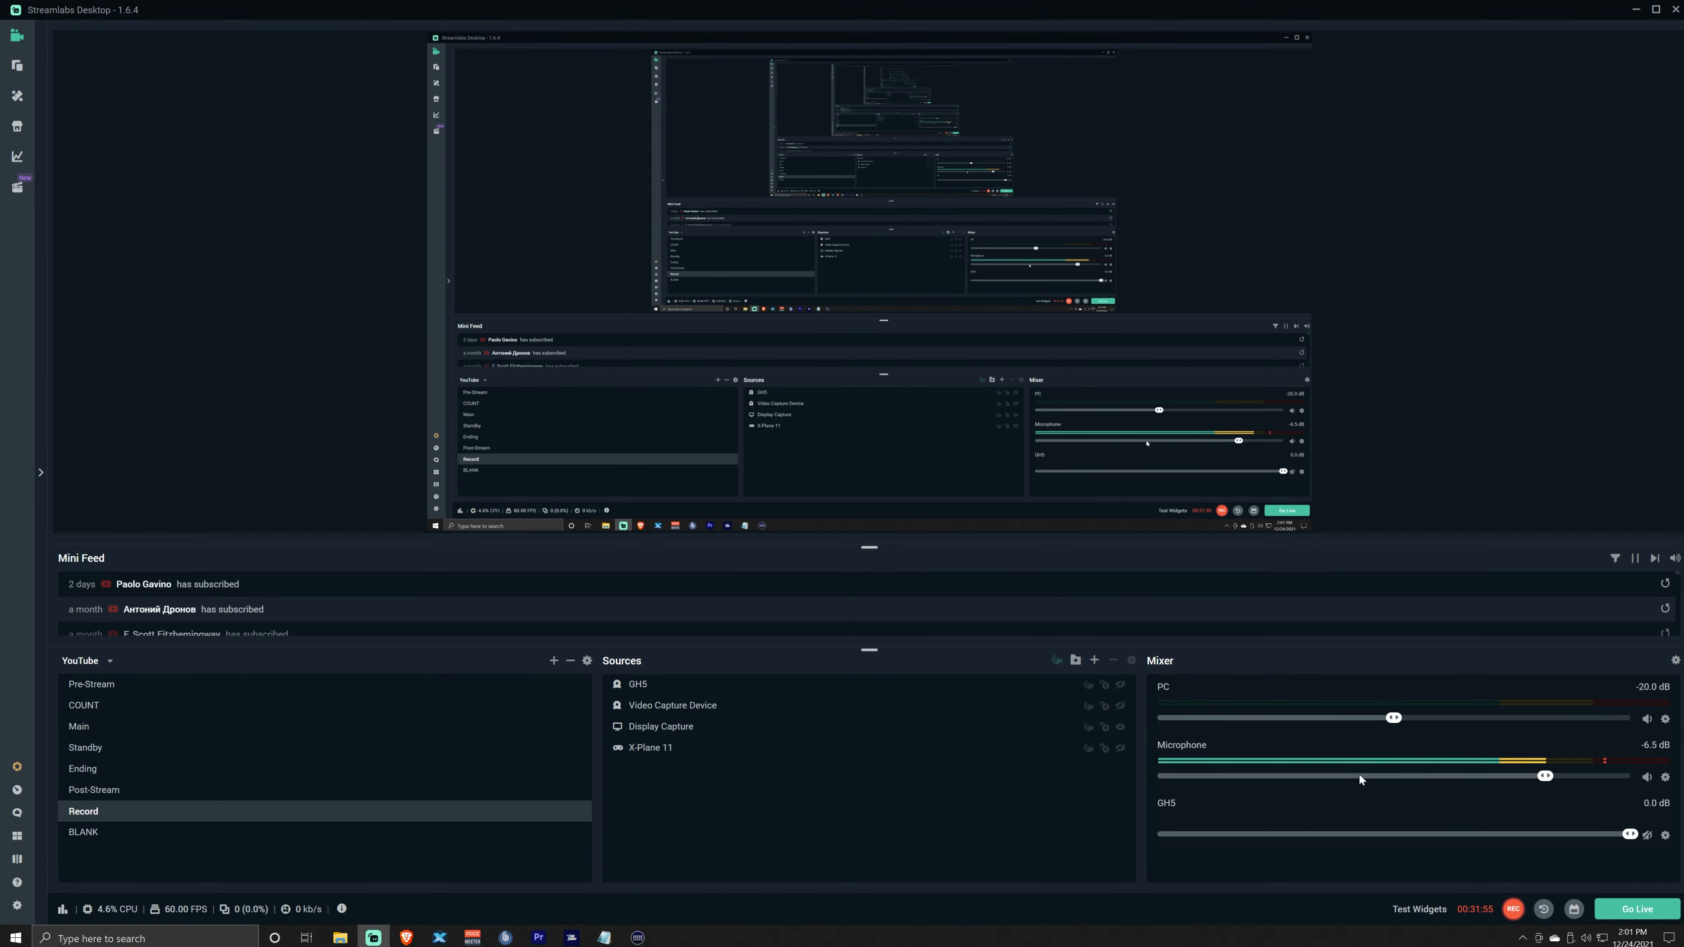
{"action": "left_click_drag", "start_coordinate": [1364, 11], "coordinate": [0, 199]}
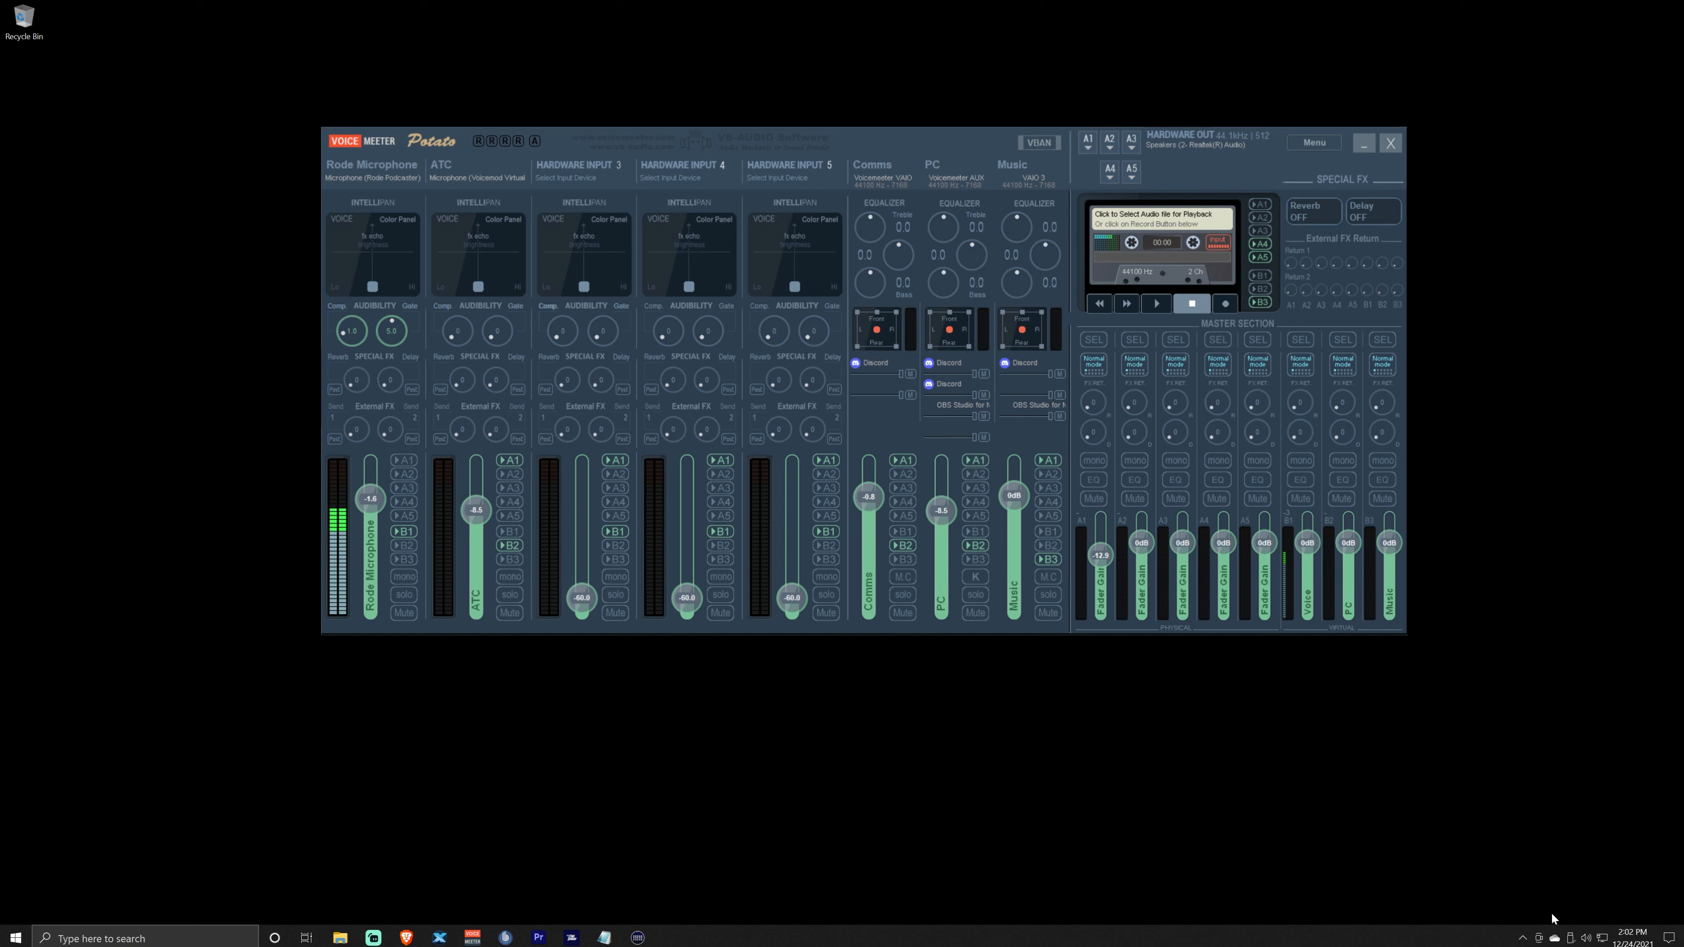
Step: Set the Windows playback volume for VoiceMeeter Aux Input to 100
{"action": "left_click", "coordinate": [1592, 935]}
{"action": "left_click_drag", "start_coordinate": [1594, 907], "coordinate": [1652, 908]}
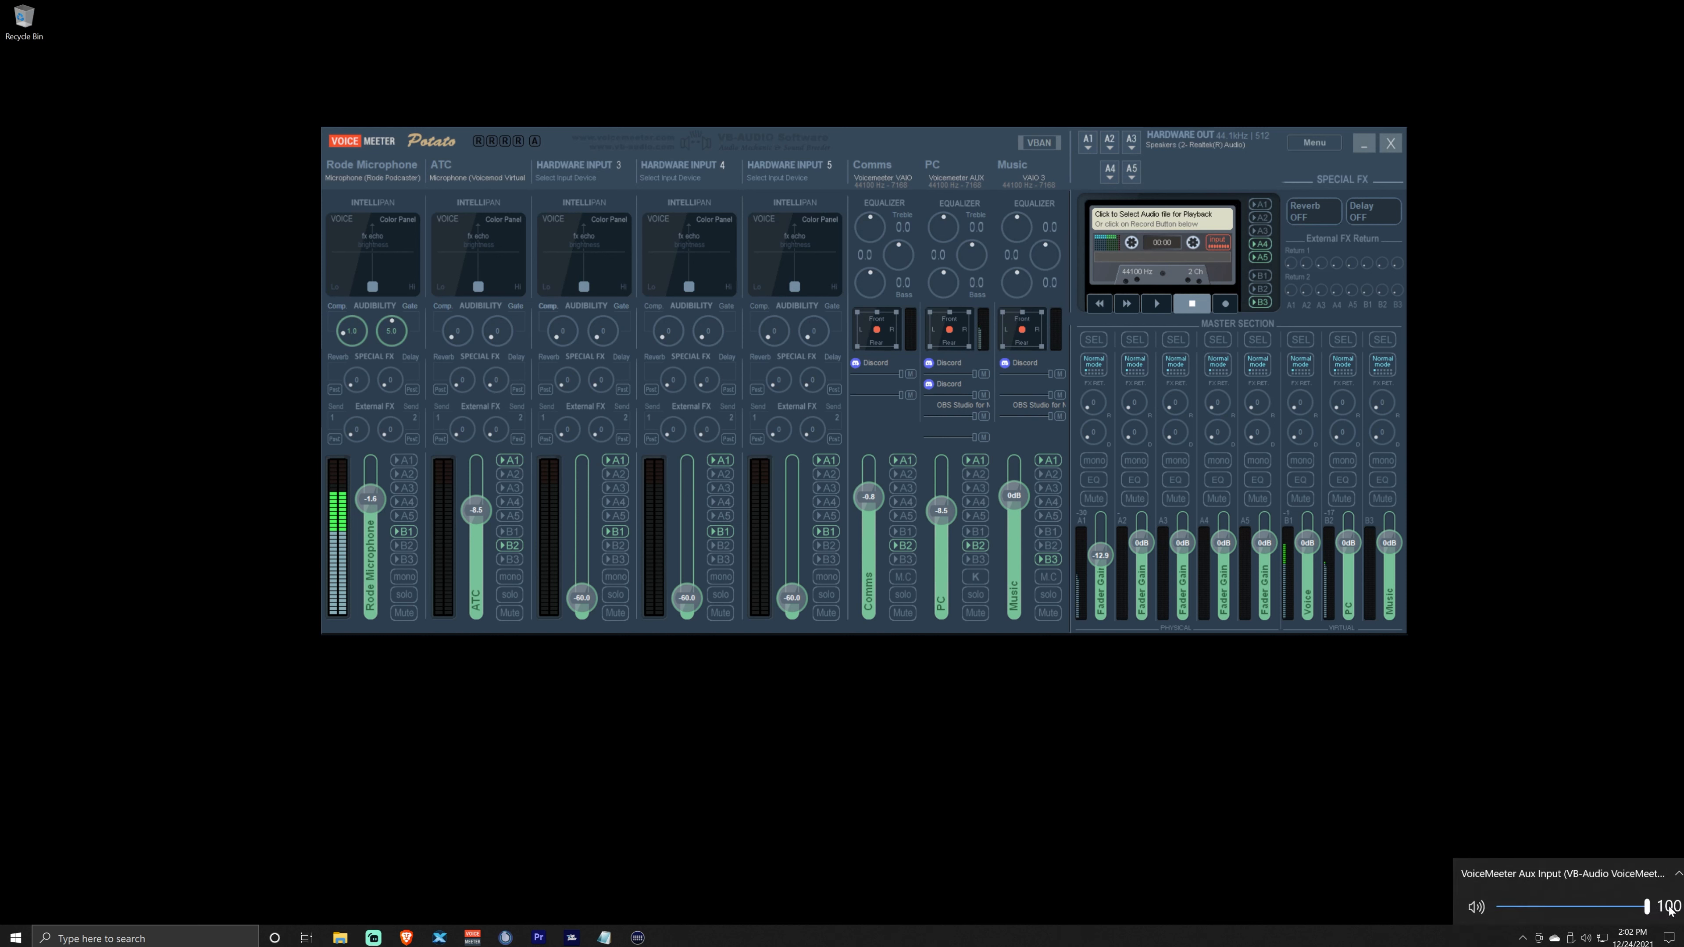
{"action": "left_click", "coordinate": [1308, 810]}
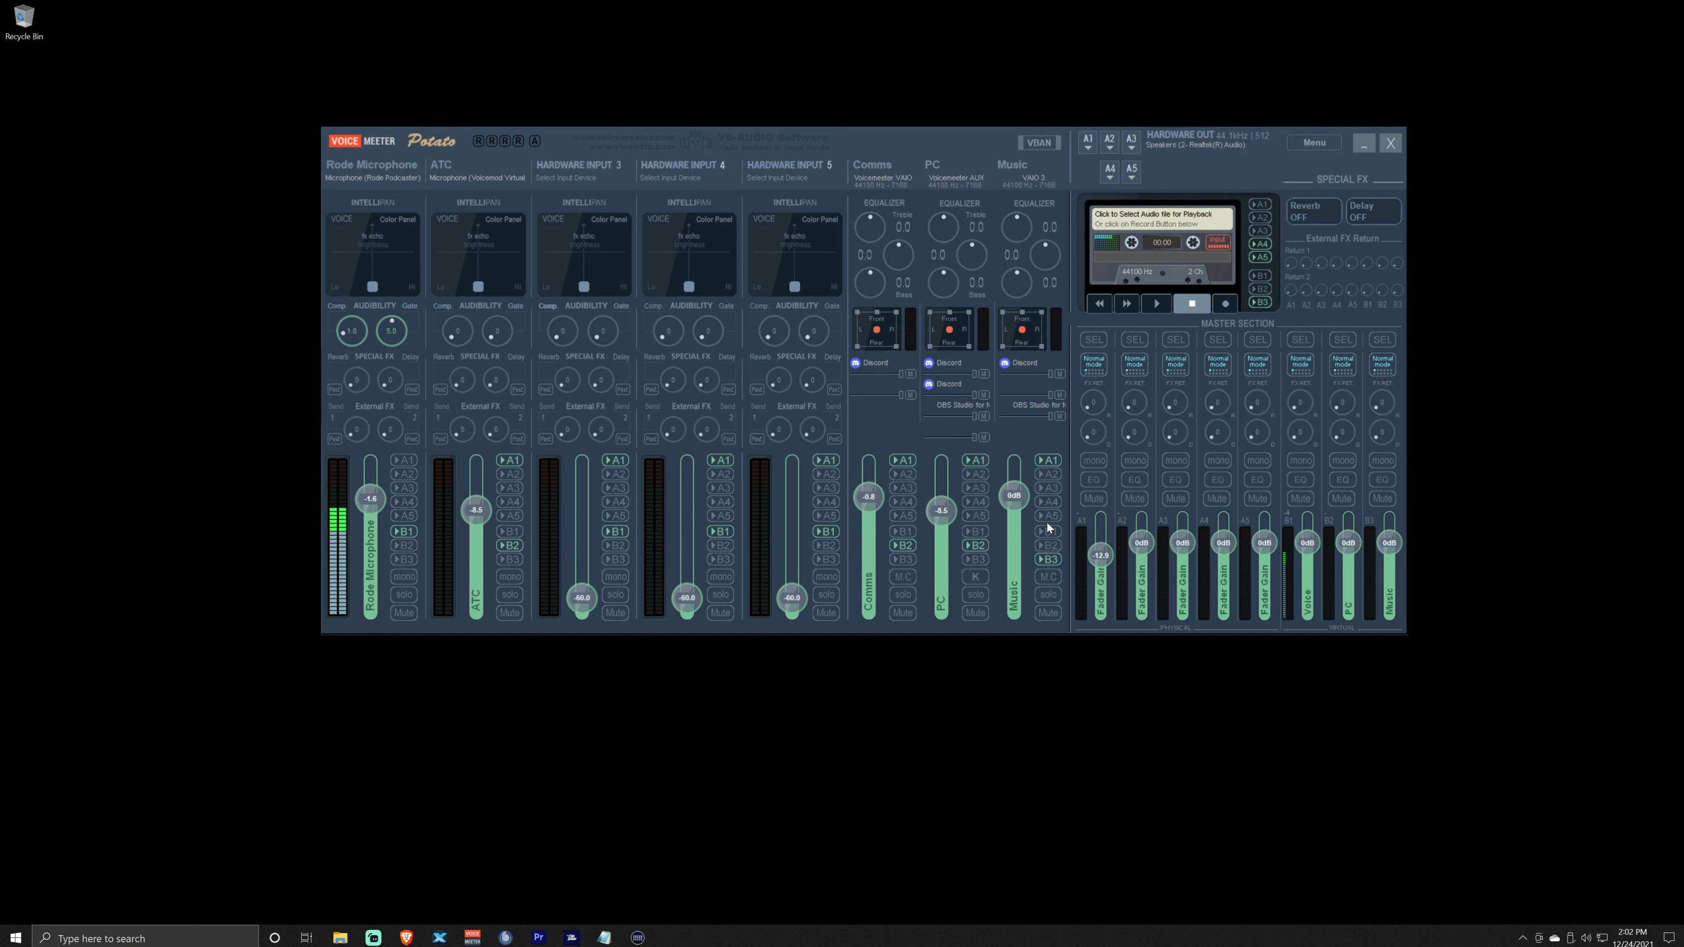
Step: Point out the PC strip's B2 routing, and switch on the B1 bus's EQ while reviewing its equalizer curve
{"action": "left_click", "coordinate": [977, 546]}
{"action": "right_click", "coordinate": [1297, 481]}
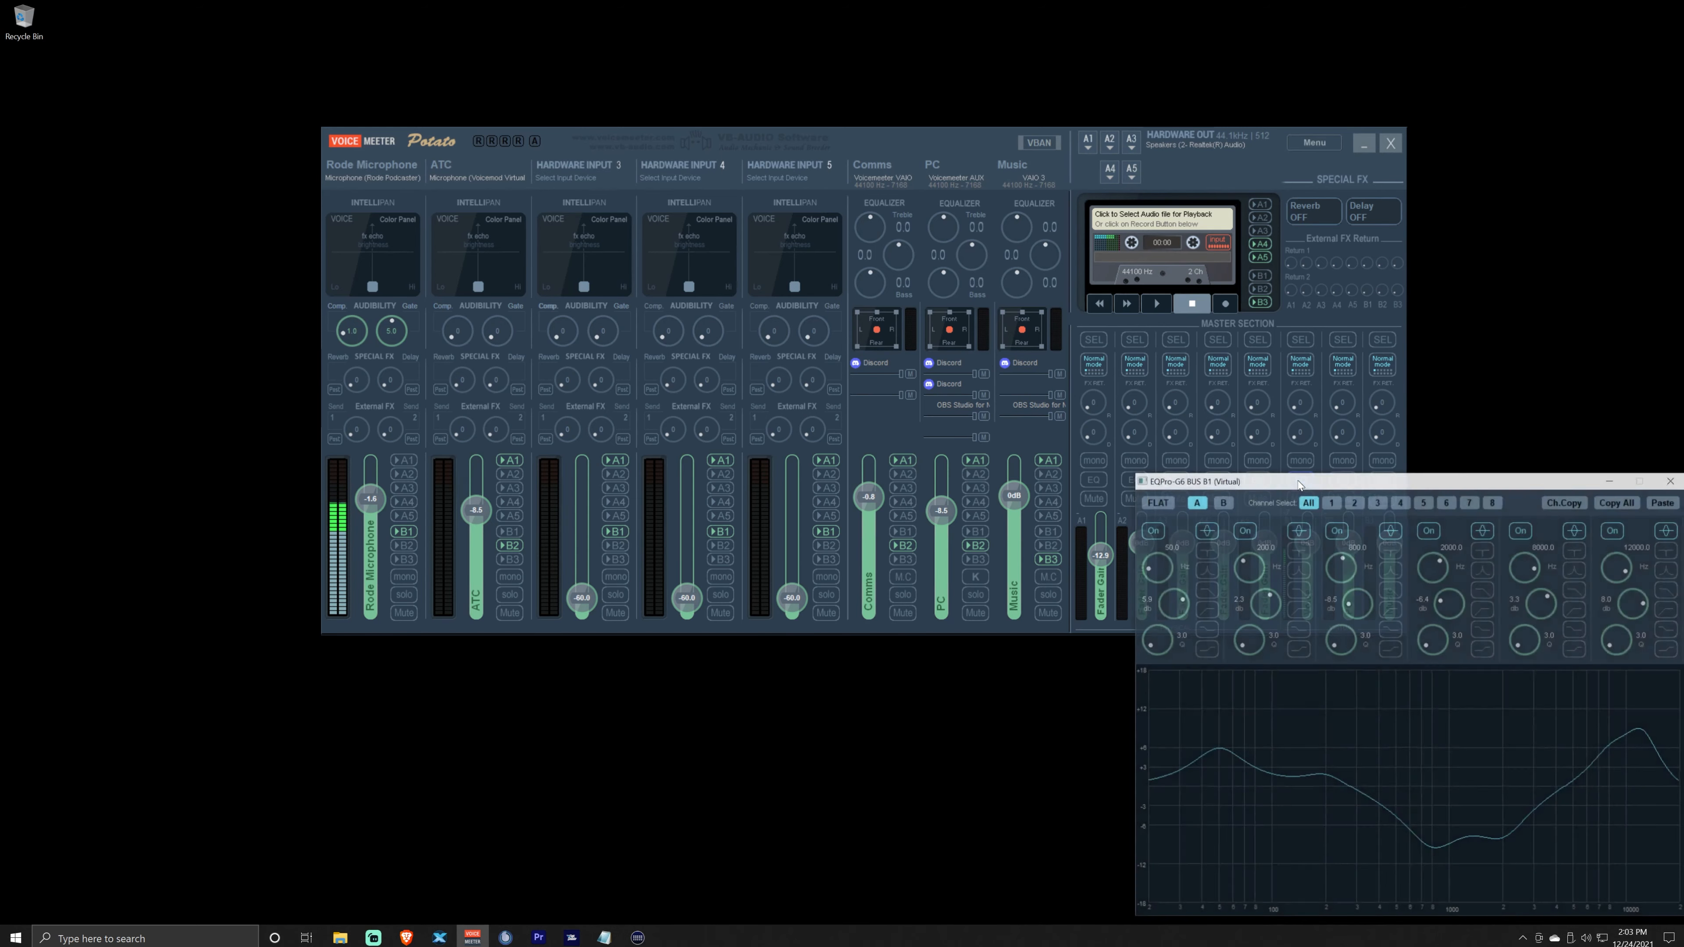
{"action": "left_click_drag", "start_coordinate": [1325, 483], "coordinate": [572, 328]}
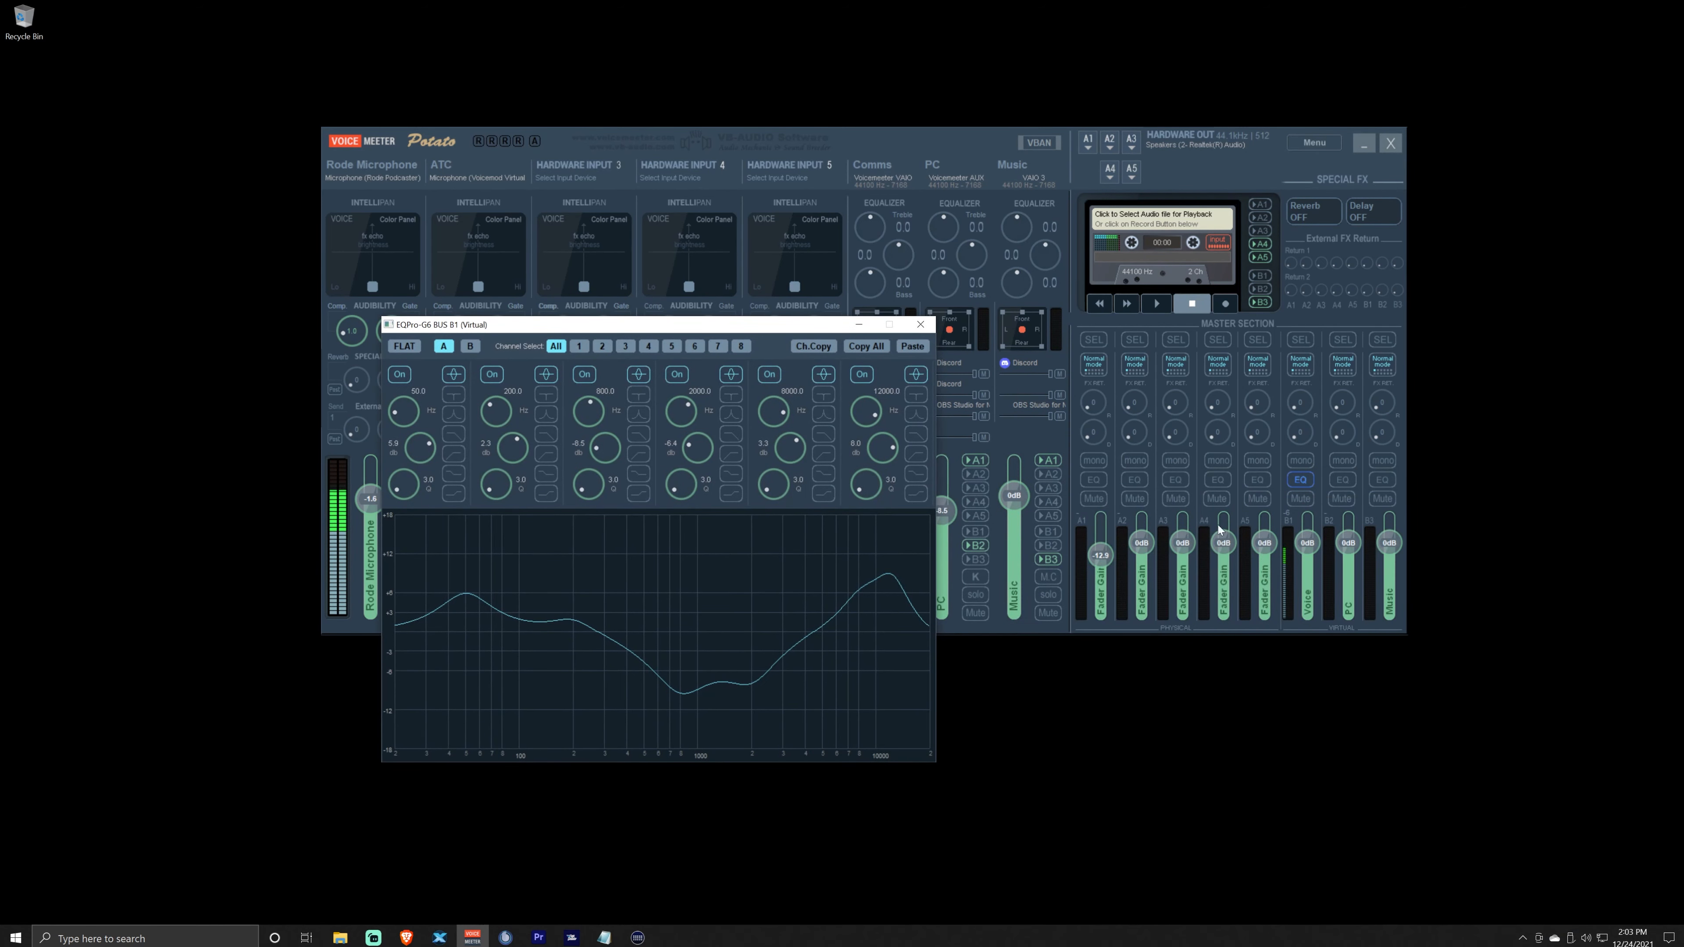
{"action": "left_click", "coordinate": [920, 325]}
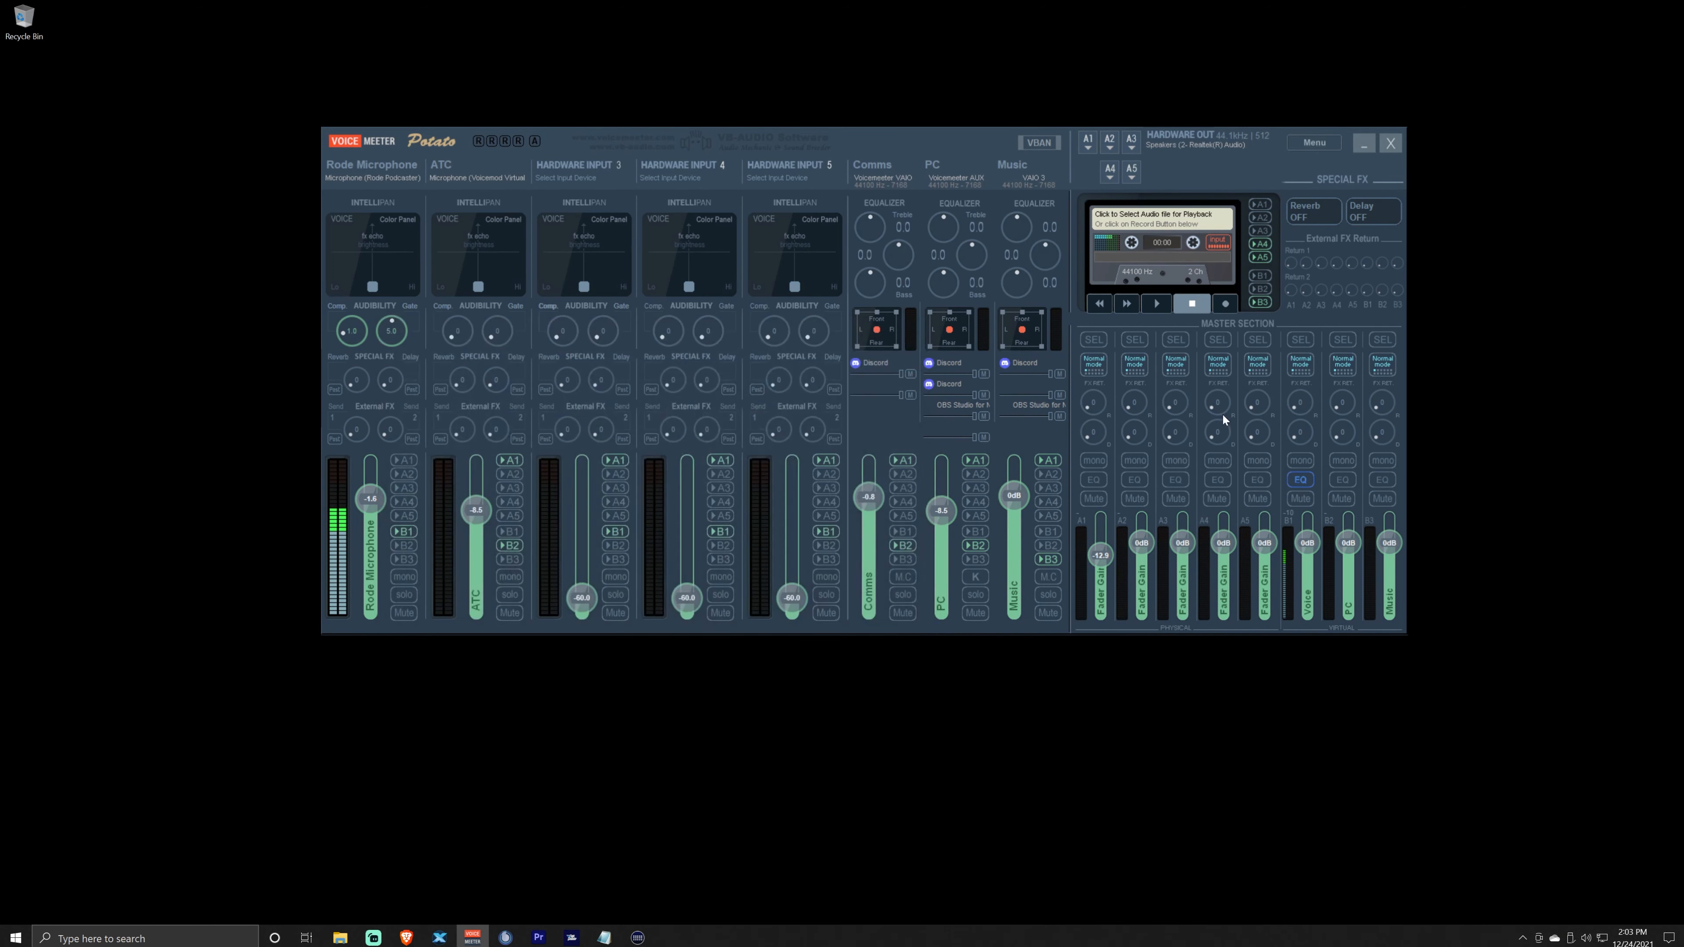
Step: Review the B1 bus's equalizer bands and curve, close the equalizer, and switch the B1 EQ off
{"action": "left_click", "coordinate": [1301, 481]}
{"action": "left_click_drag", "start_coordinate": [1334, 479], "coordinate": [738, 271]}
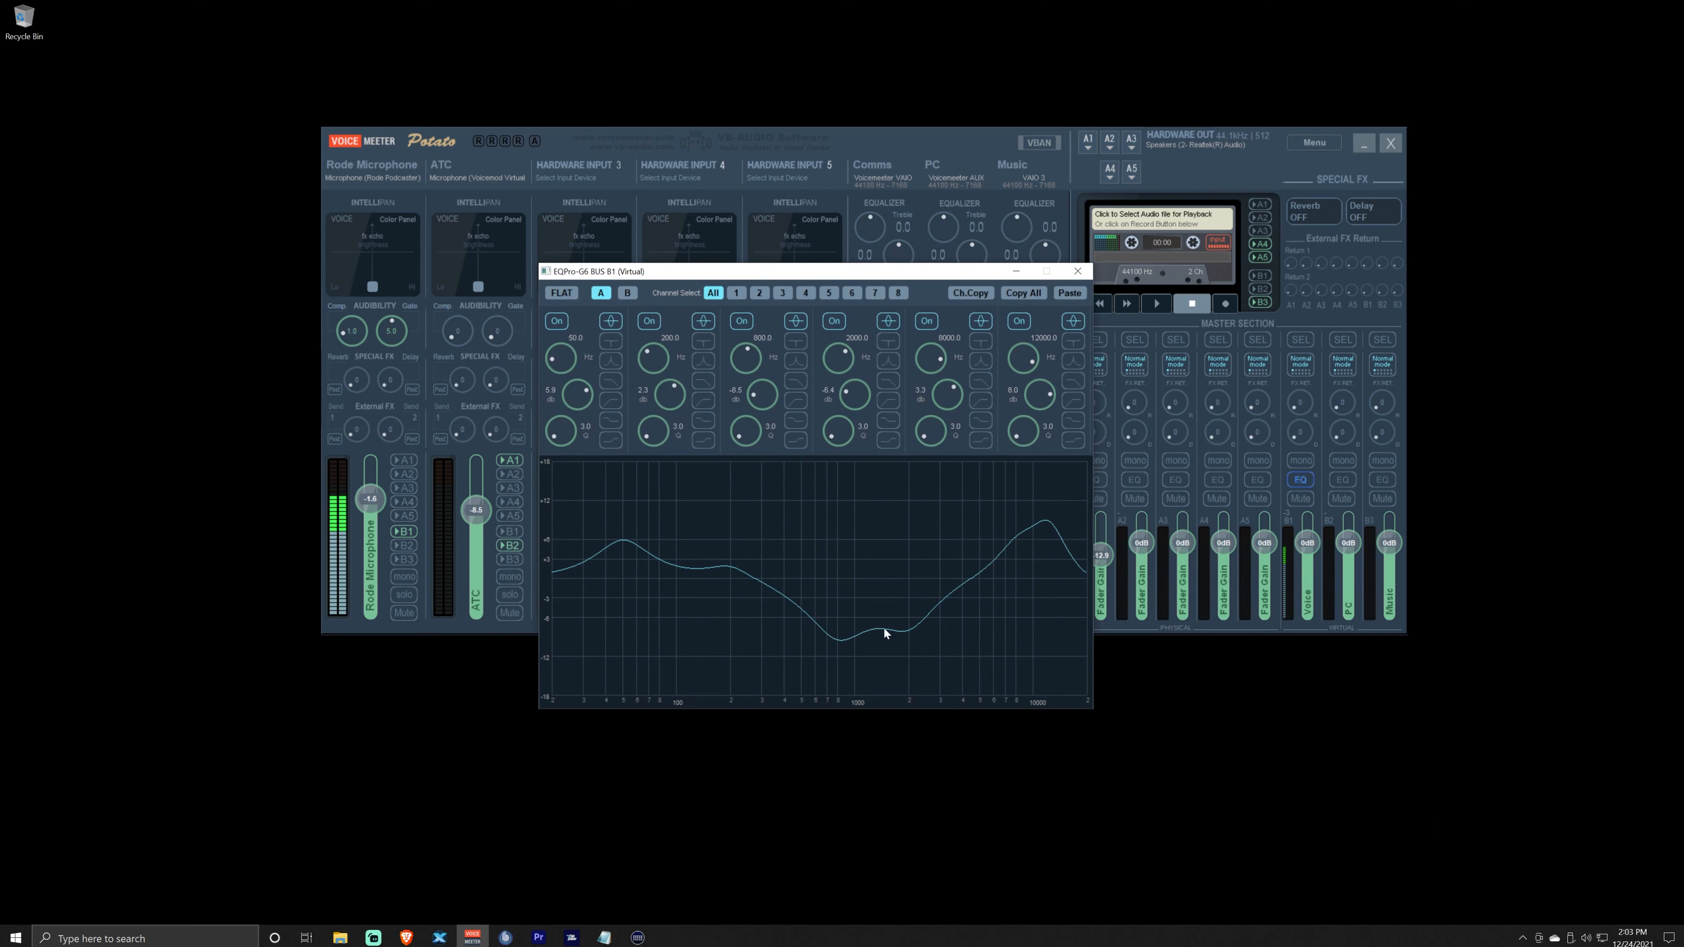
{"action": "mouse_move", "coordinate": [1026, 352]}
{"action": "left_mouse_down"}
{"action": "mouse_move", "coordinate": [979, 504]}
{"action": "mouse_move", "coordinate": [1041, 299]}
{"action": "mouse_move", "coordinate": [1033, 412]}
{"action": "mouse_move", "coordinate": [1053, 366]}
{"action": "left_mouse_up"}
{"action": "left_click", "coordinate": [1081, 271]}
{"action": "left_click", "coordinate": [1299, 479]}
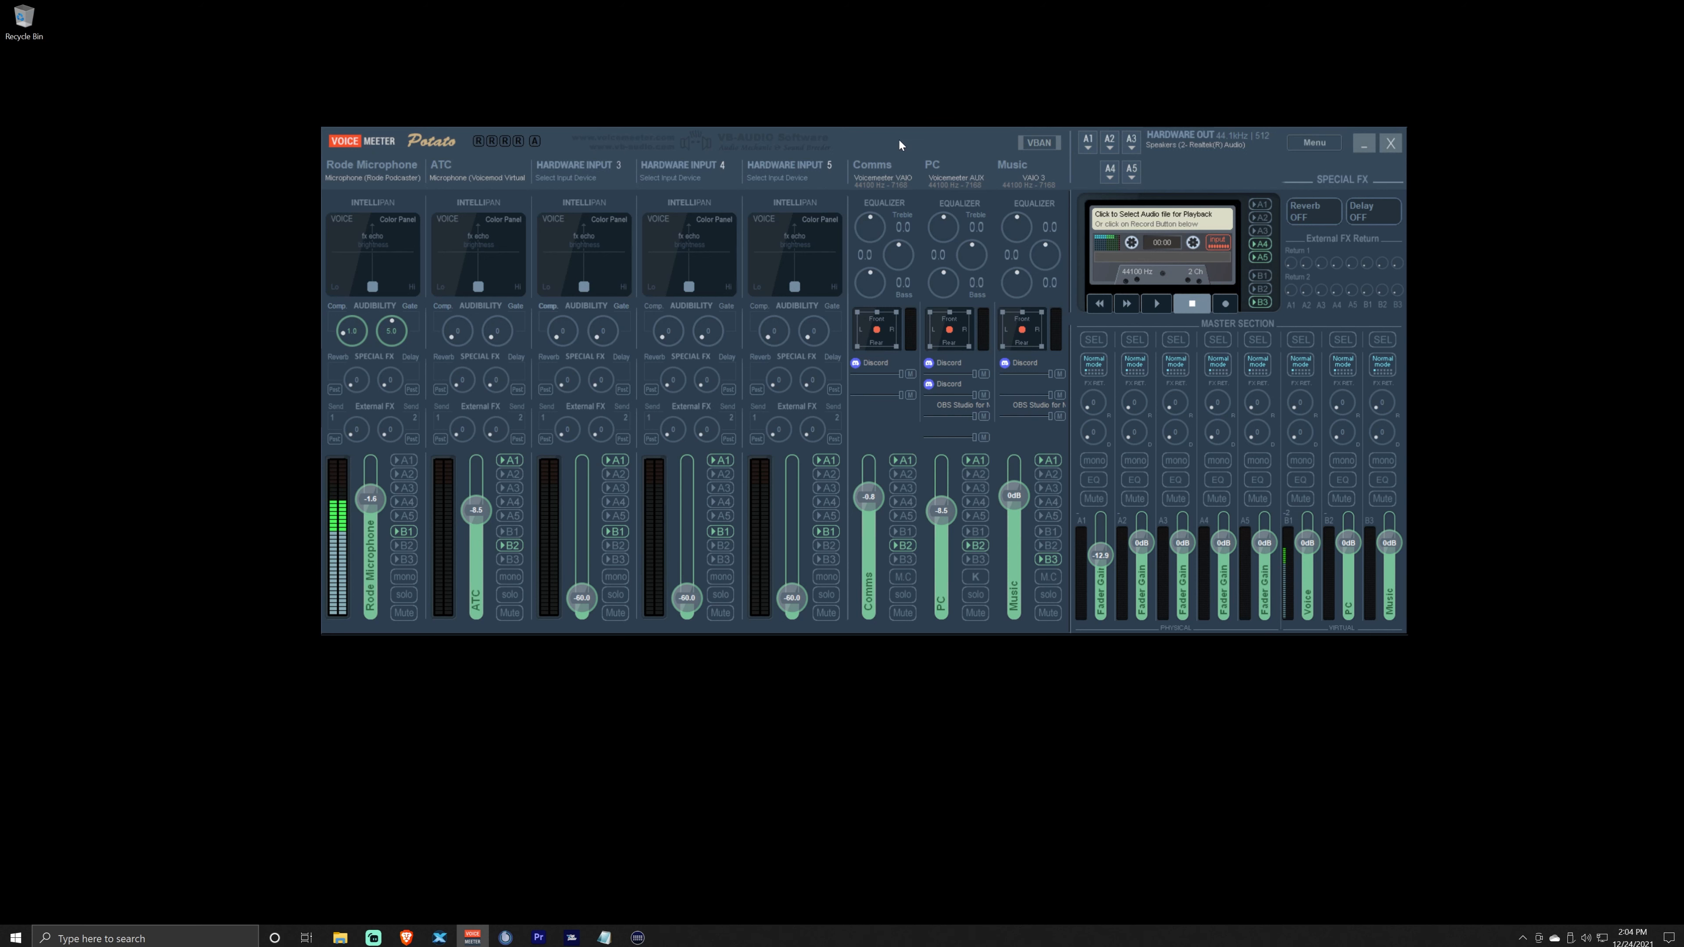
Step: Move the Voicemeeter window off this display and bring the Streamlabs Desktop window onto it
{"action": "left_click_drag", "start_coordinate": [896, 141], "coordinate": [1683, 252]}
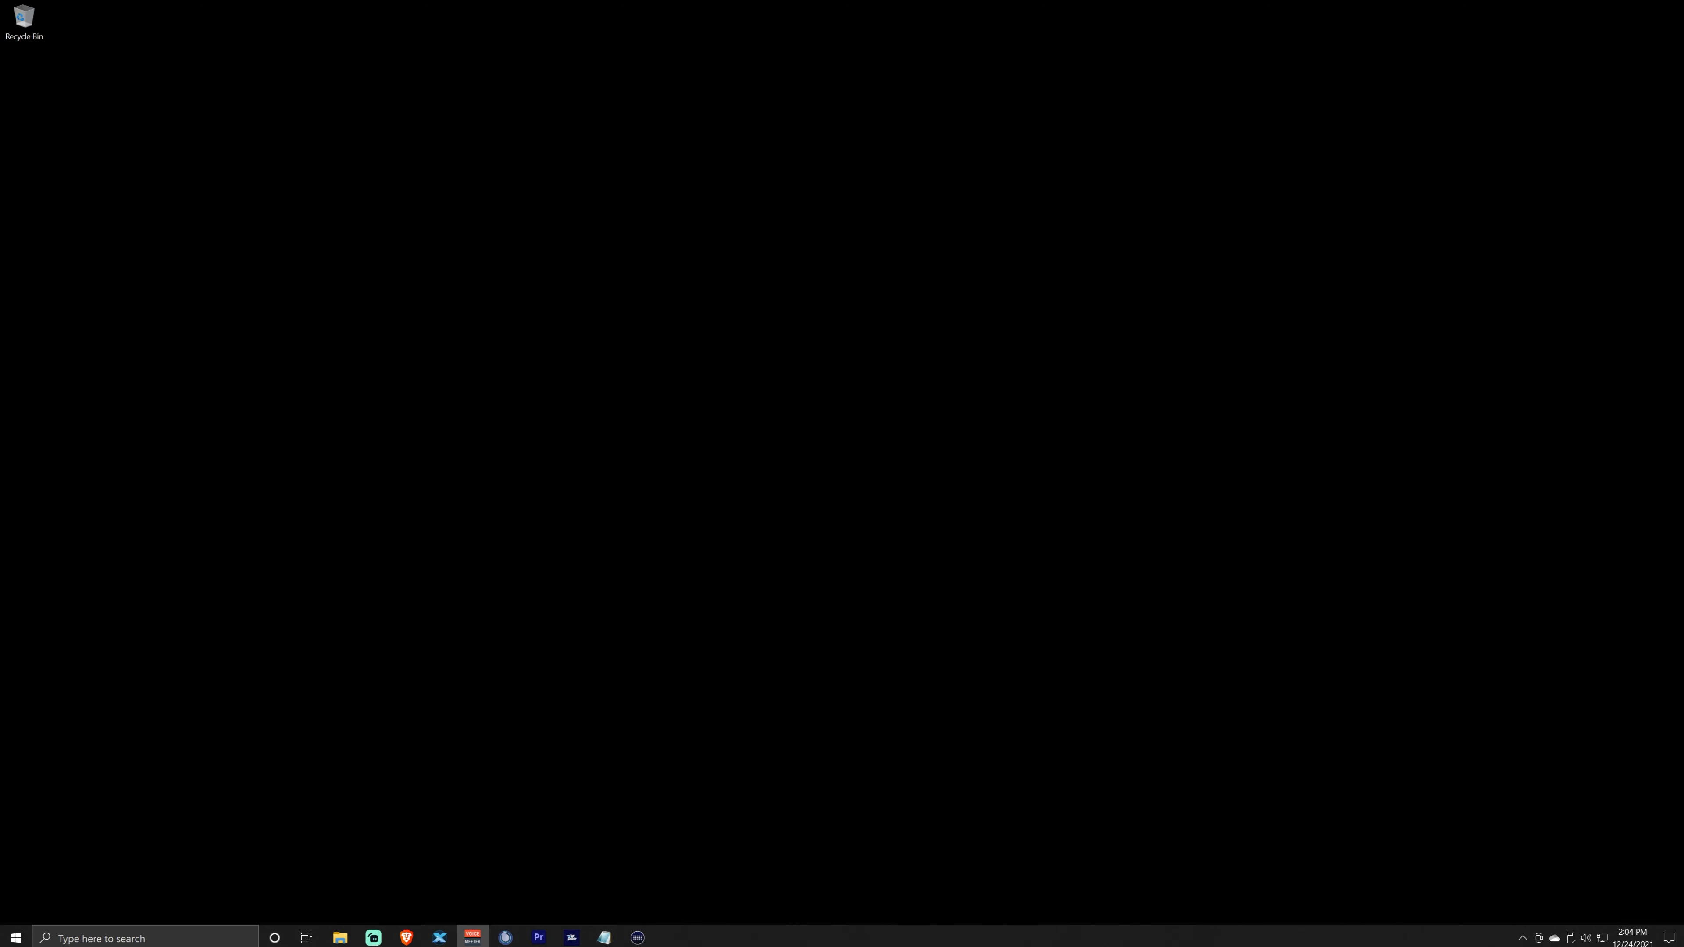
{"action": "left_click_drag", "start_coordinate": [1683, 8], "coordinate": [1210, 0]}
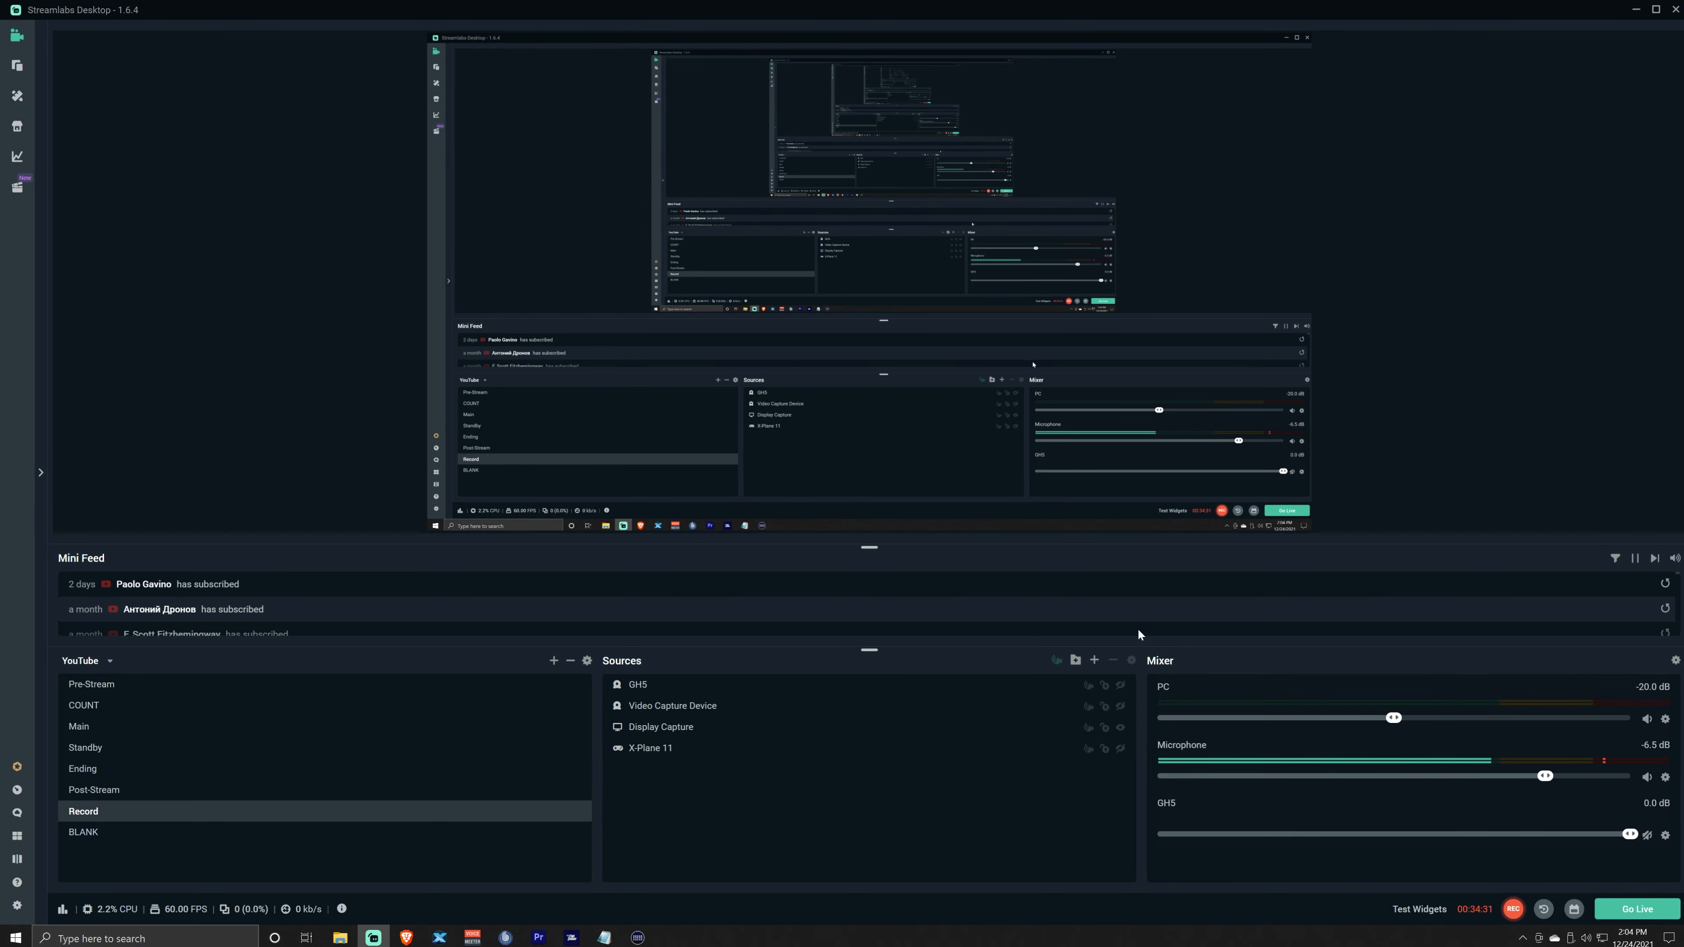
Step: Open Stream Deck over the Streamlabs preview and review its YouTube profile keys and the Streamlabs OBS action category
{"action": "left_click", "coordinate": [637, 937]}
{"action": "left_click_drag", "start_coordinate": [603, 221], "coordinate": [691, 172]}
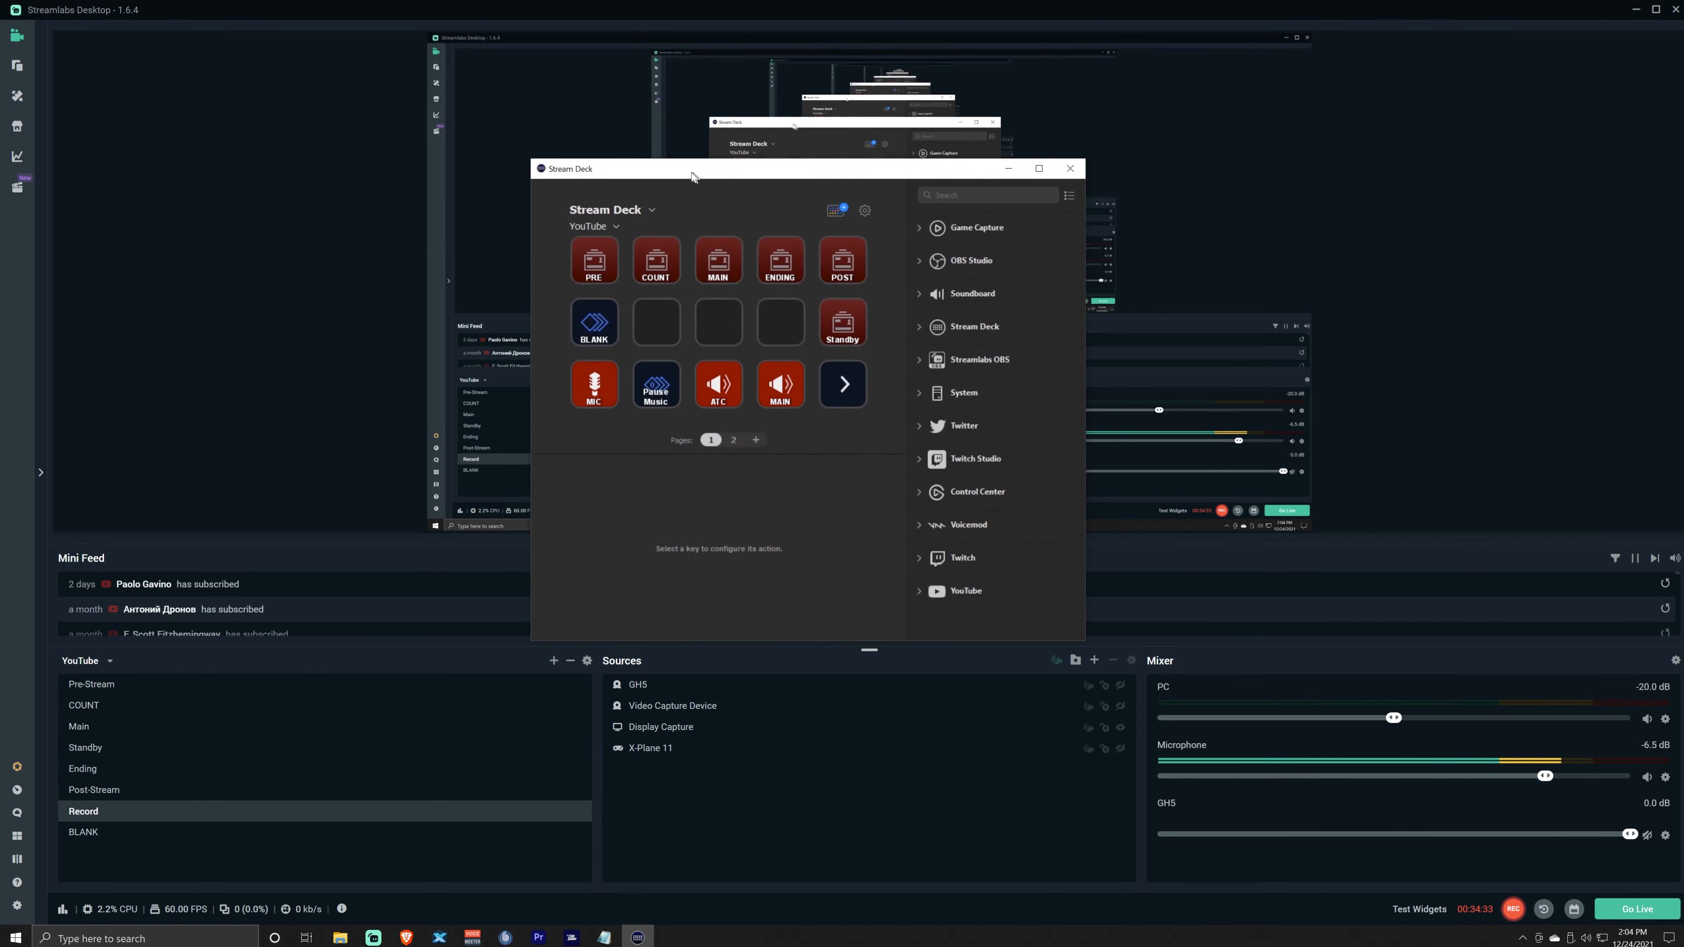
{"action": "left_click_drag", "start_coordinate": [837, 176], "coordinate": [895, 71]}
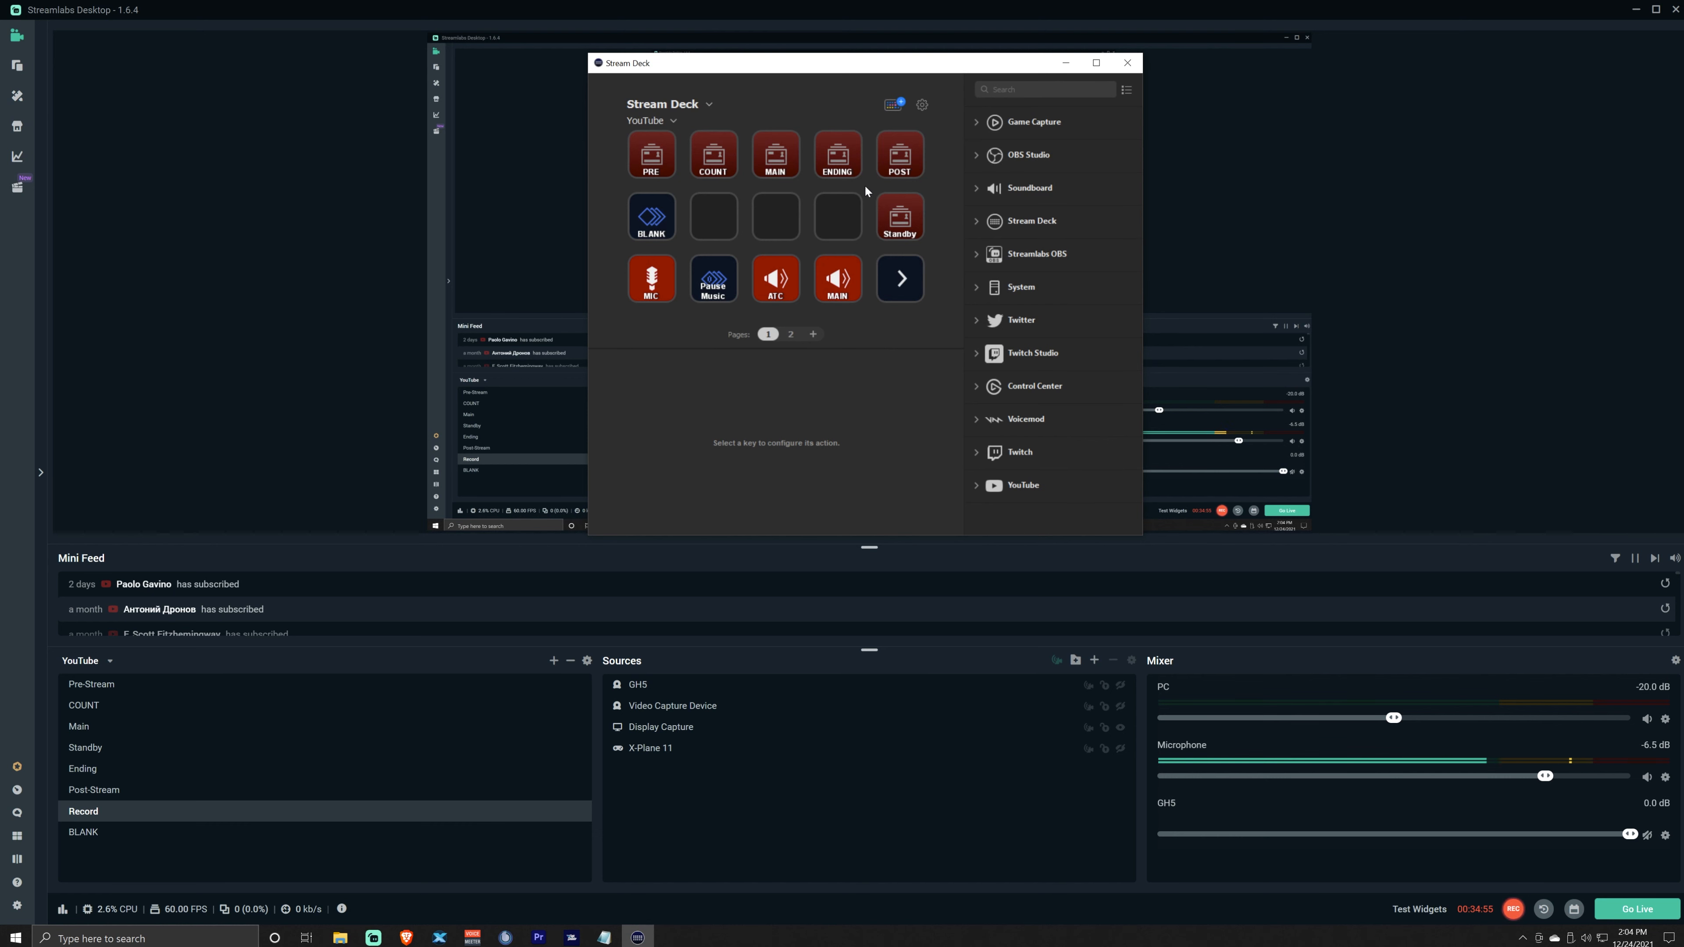
{"action": "left_click", "coordinate": [975, 253]}
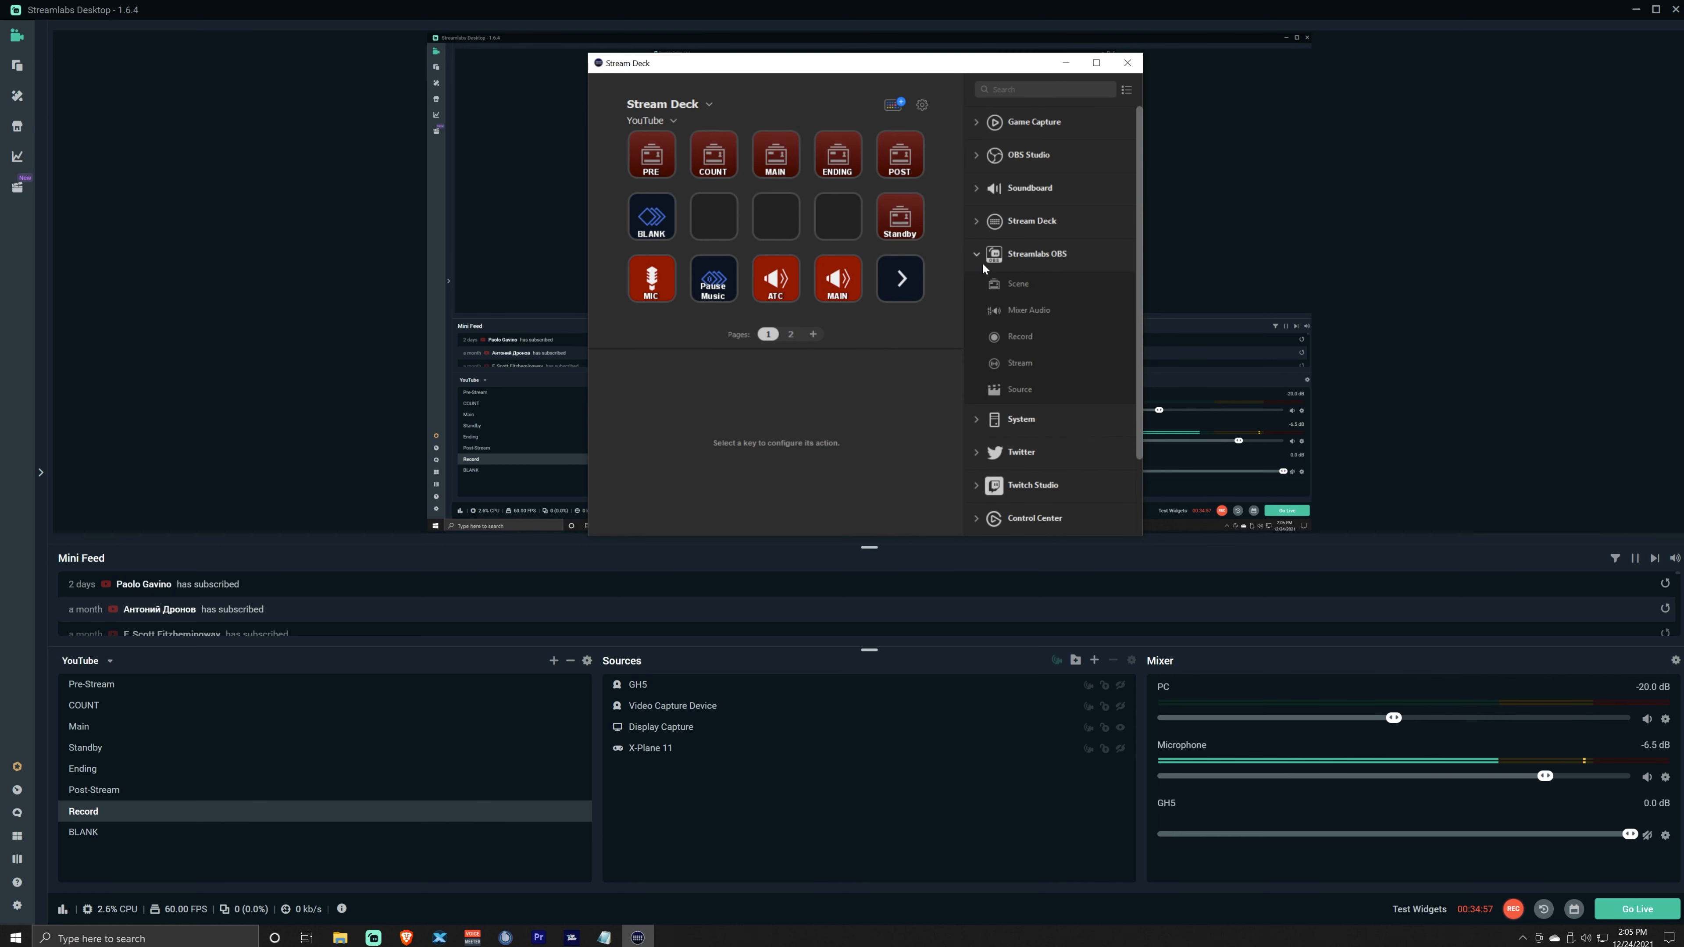
{"action": "left_click", "coordinate": [977, 250]}
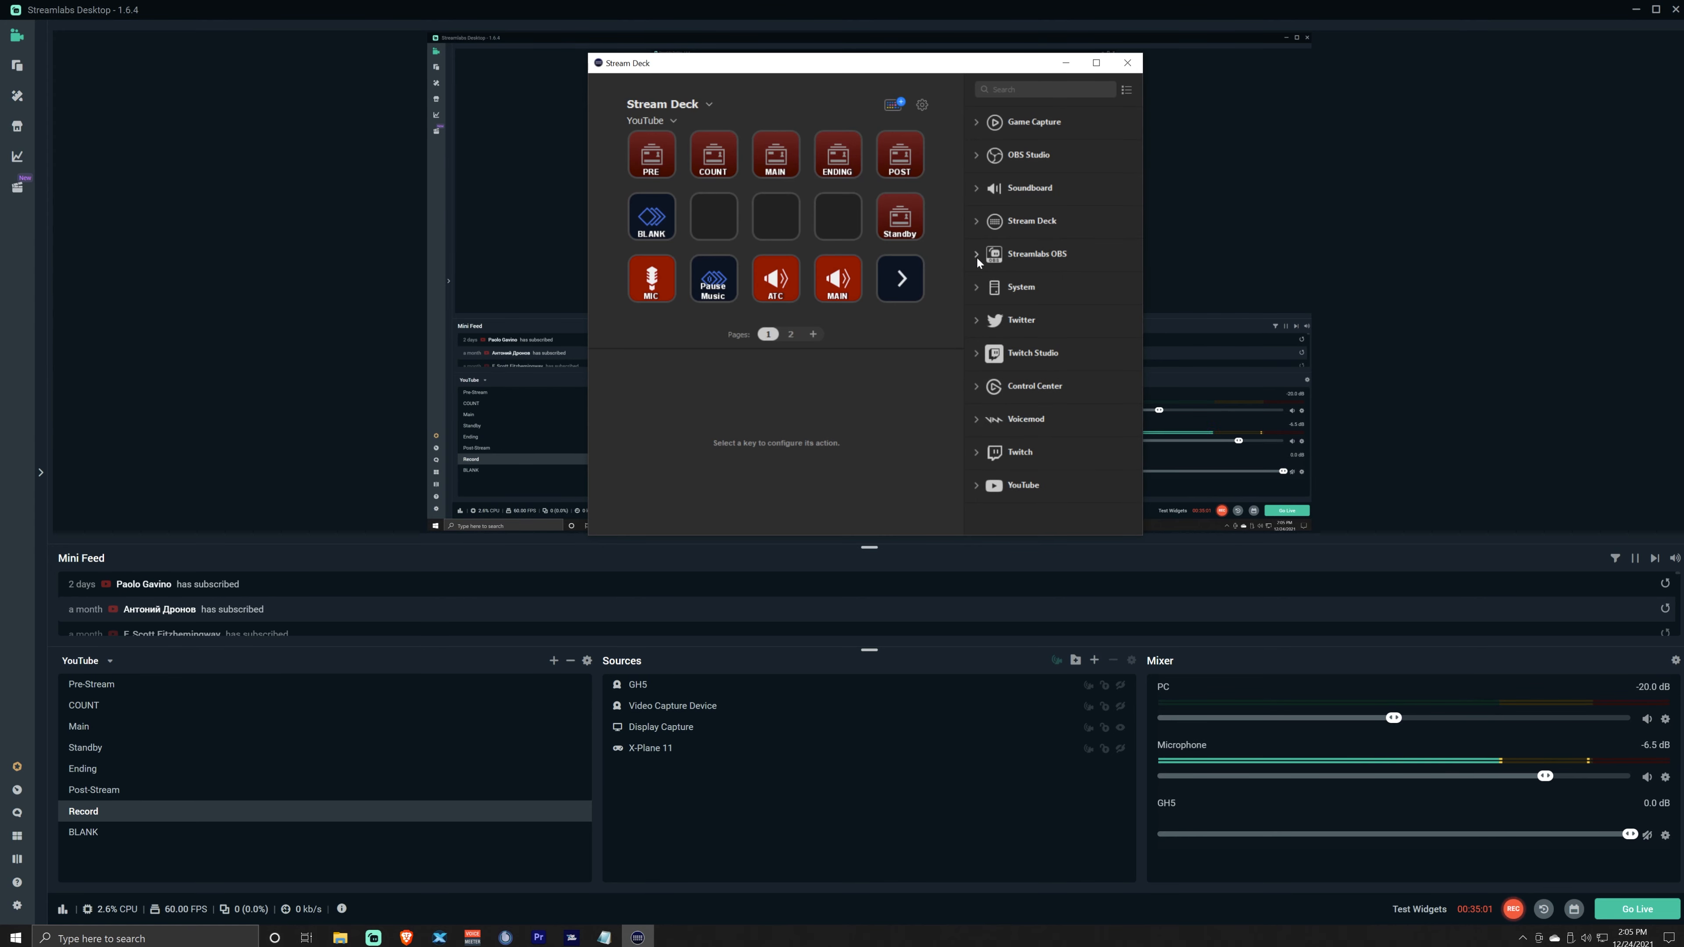
Step: Move the Stream Deck window off this display and switch the Streamlabs scene to Main
{"action": "left_click_drag", "start_coordinate": [952, 69], "coordinate": [0, 160]}
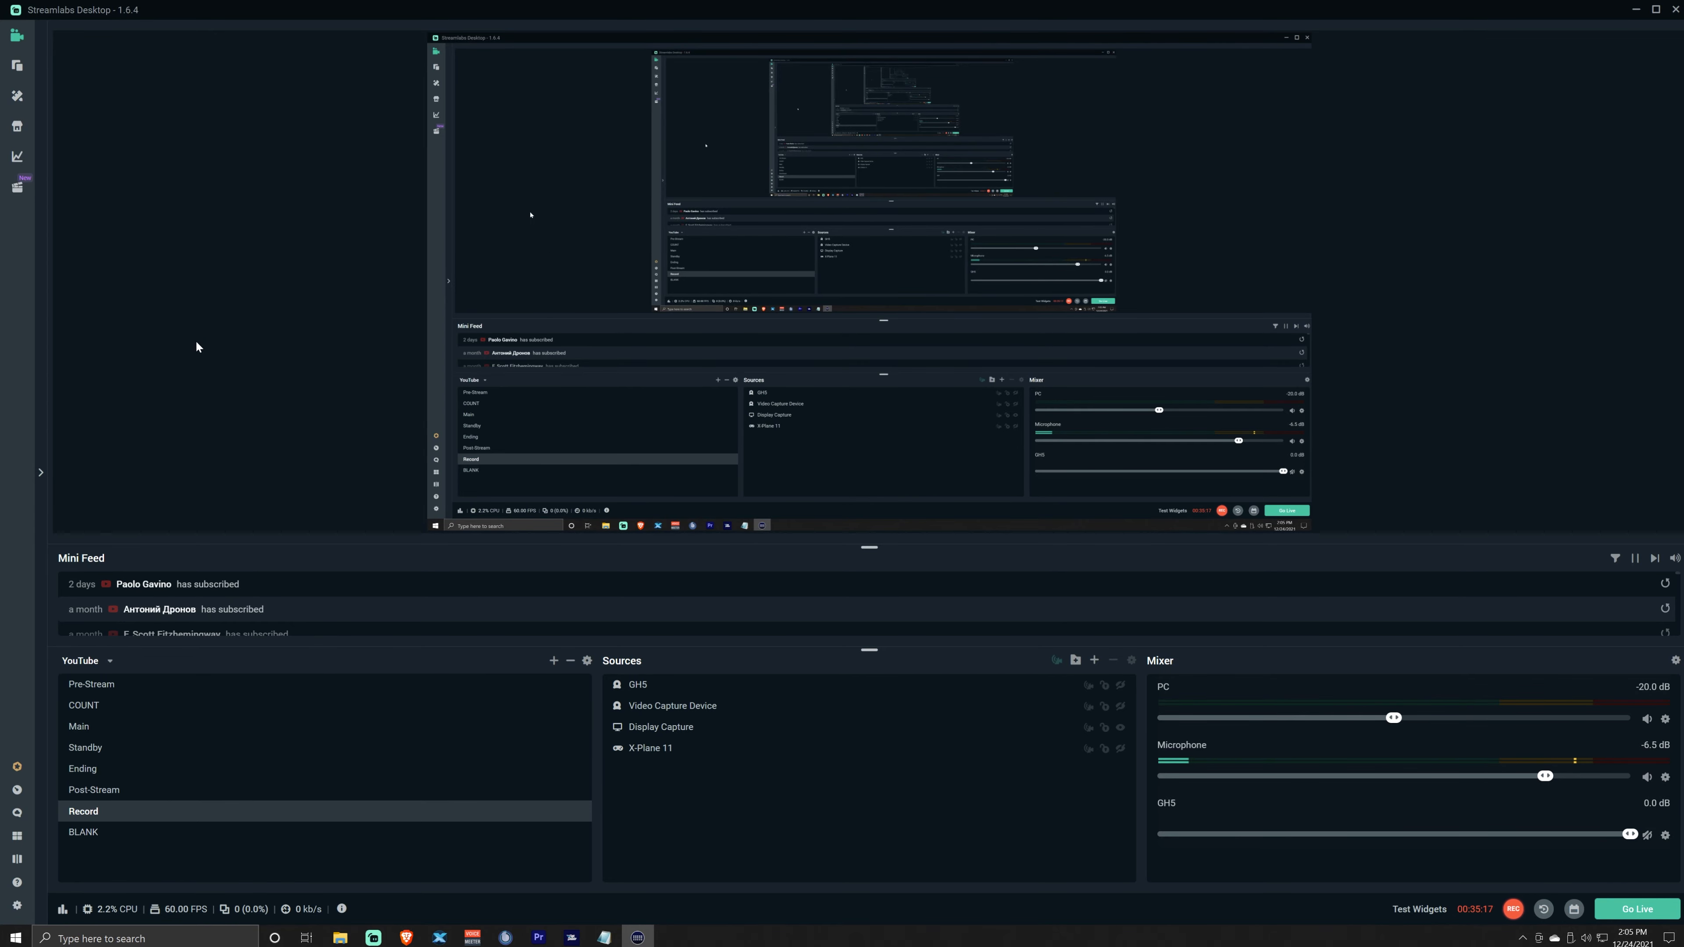
{"action": "key", "text": "F3"}
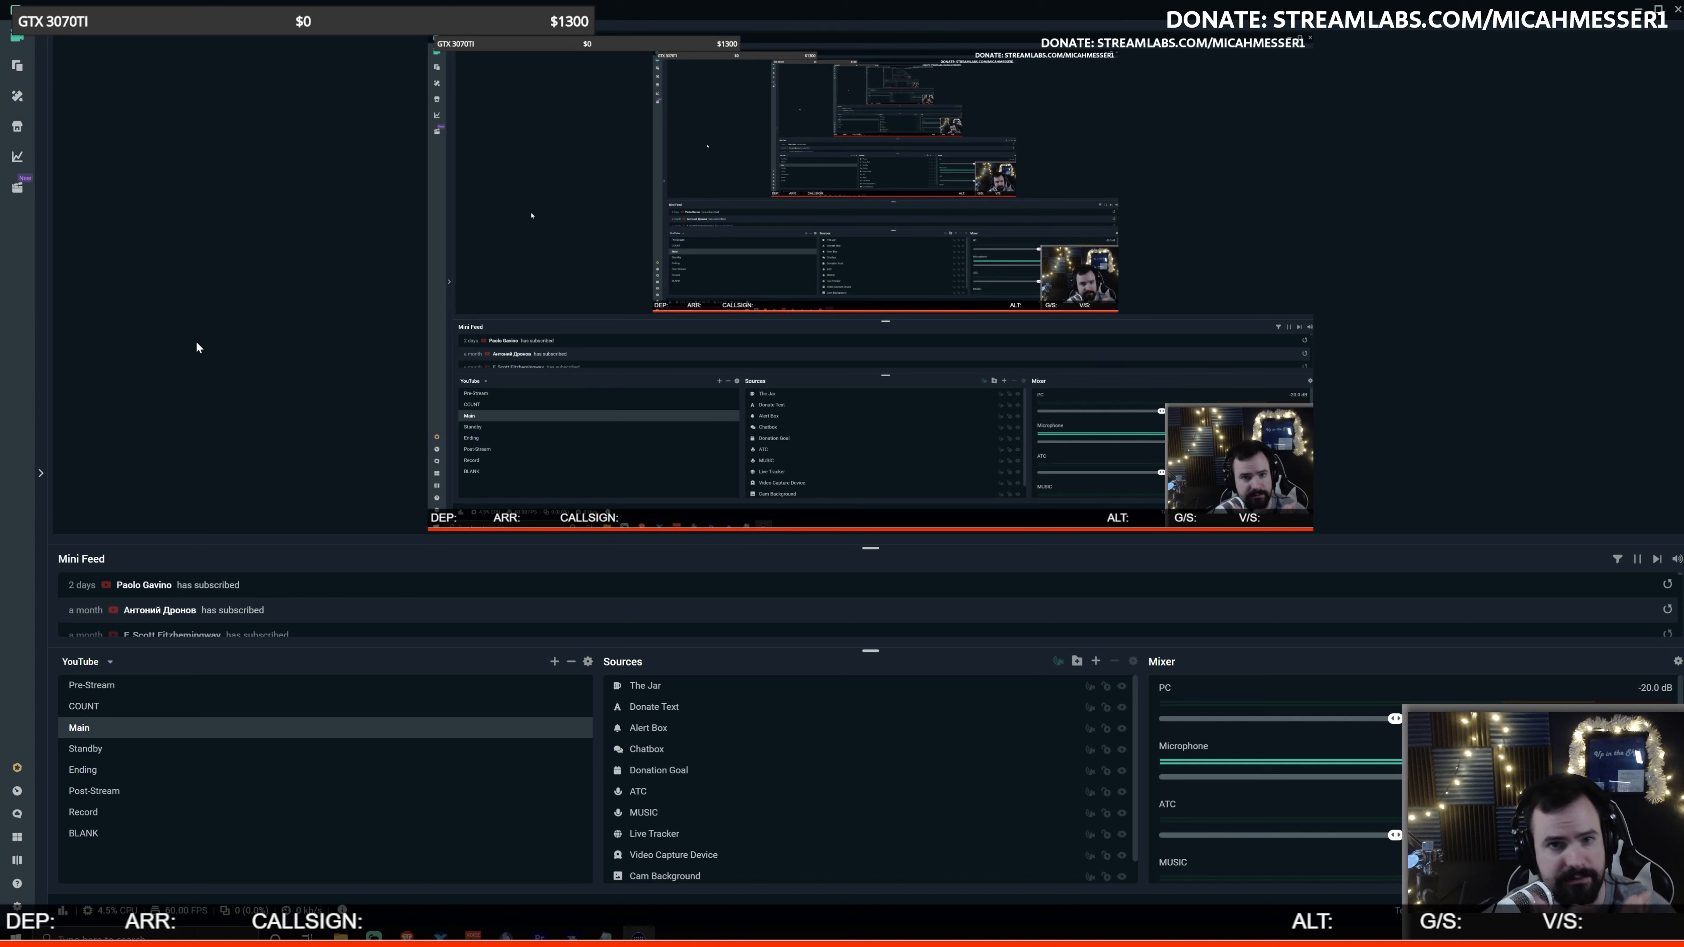